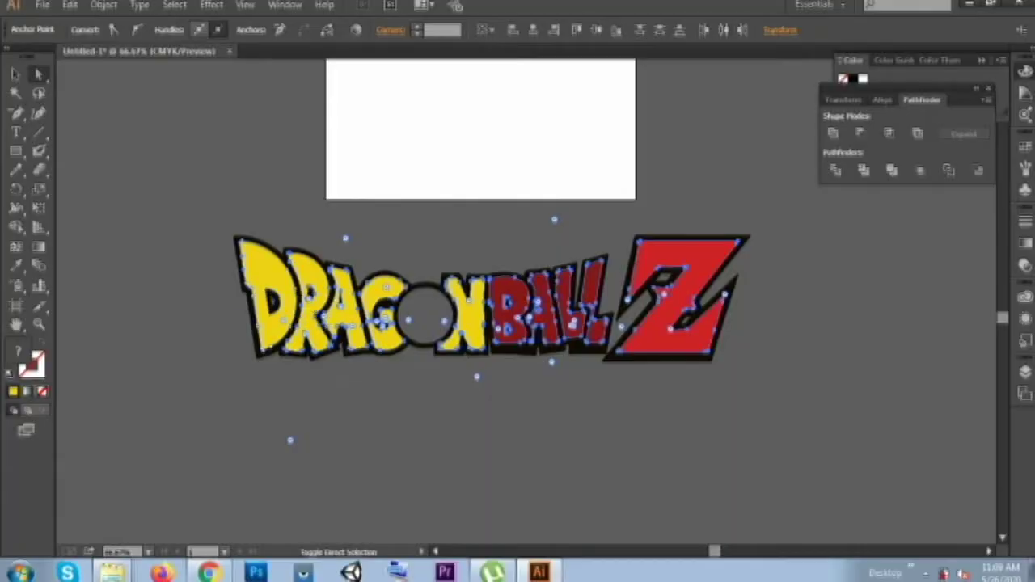
Step: Move the yellow DRAGON and red BALL Z fills up onto the artboard
{"action": "left_click", "coordinate": [271, 307]}
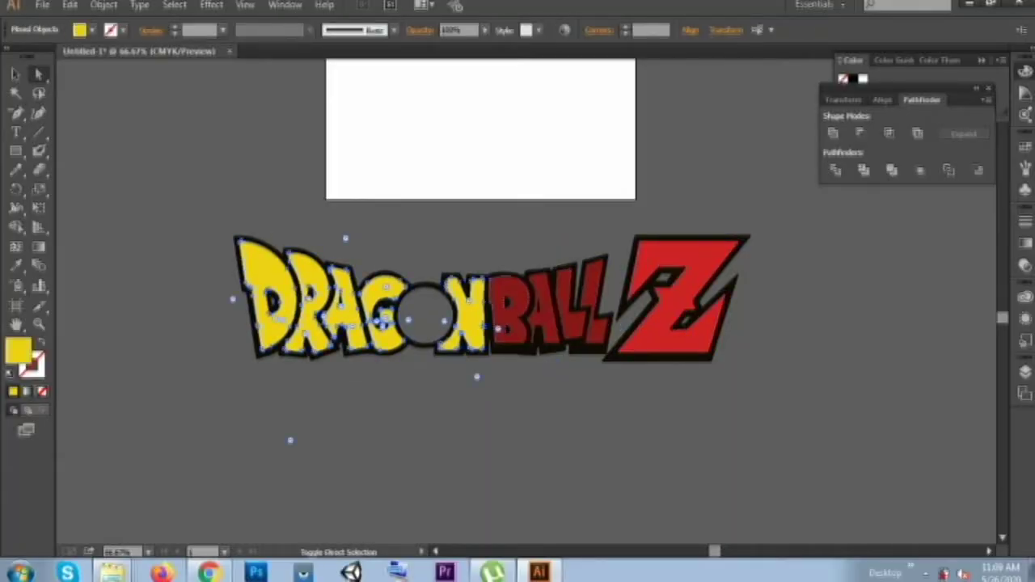
{"action": "left_click", "coordinate": [508, 323], "text": "shift"}
{"action": "left_click", "coordinate": [693, 342], "text": "shift"}
{"action": "left_click_drag", "start_coordinate": [693, 342], "coordinate": [693, 168]}
Step: Select the outline logo in Shape Builder and set the fill colour to black
{"action": "left_click", "coordinate": [312, 333]}
{"action": "left_click_drag", "start_coordinate": [312, 333], "coordinate": [397, 333]}
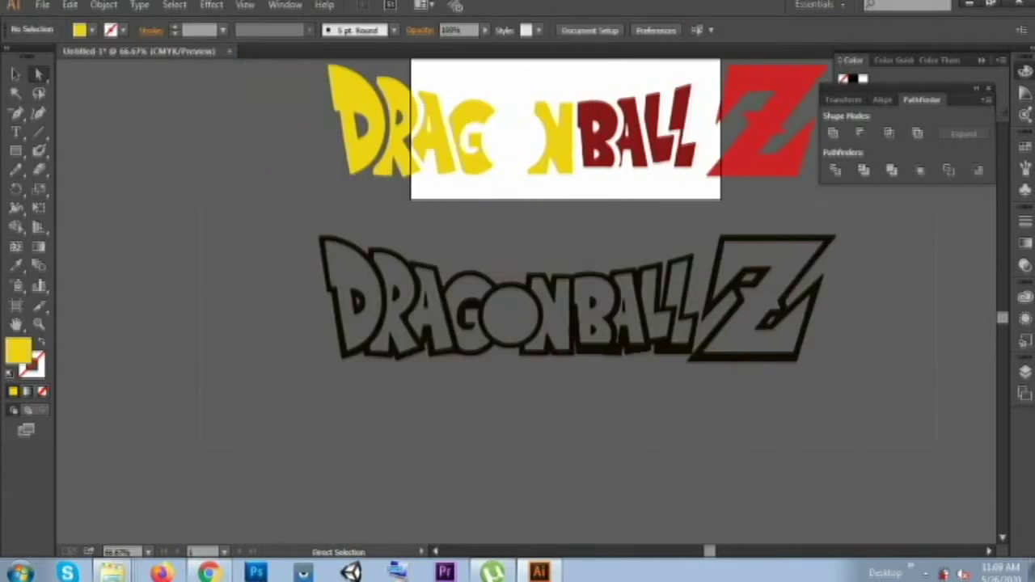
{"action": "key", "text": "shift+m"}
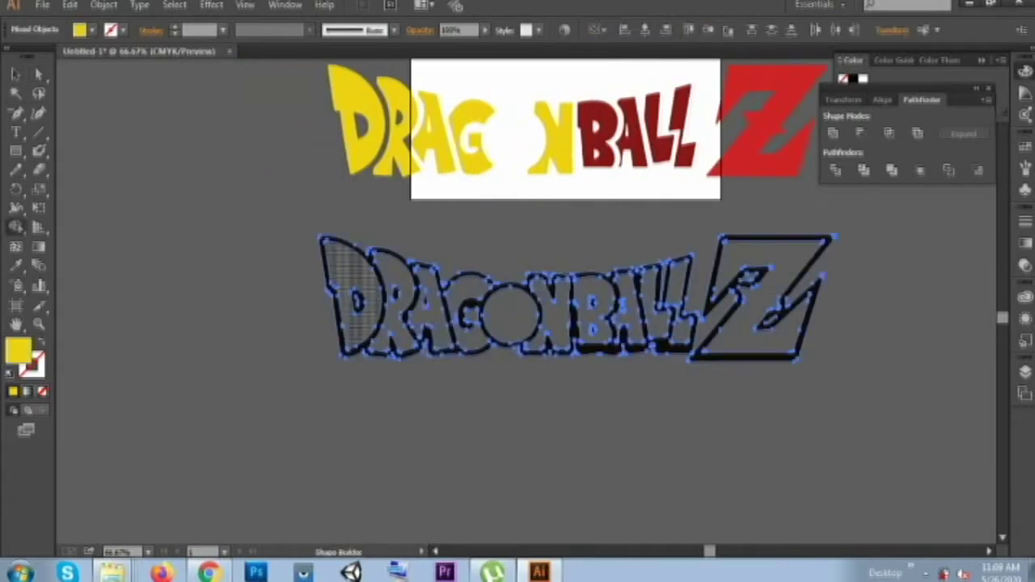
{"action": "left_click", "coordinate": [356, 299]}
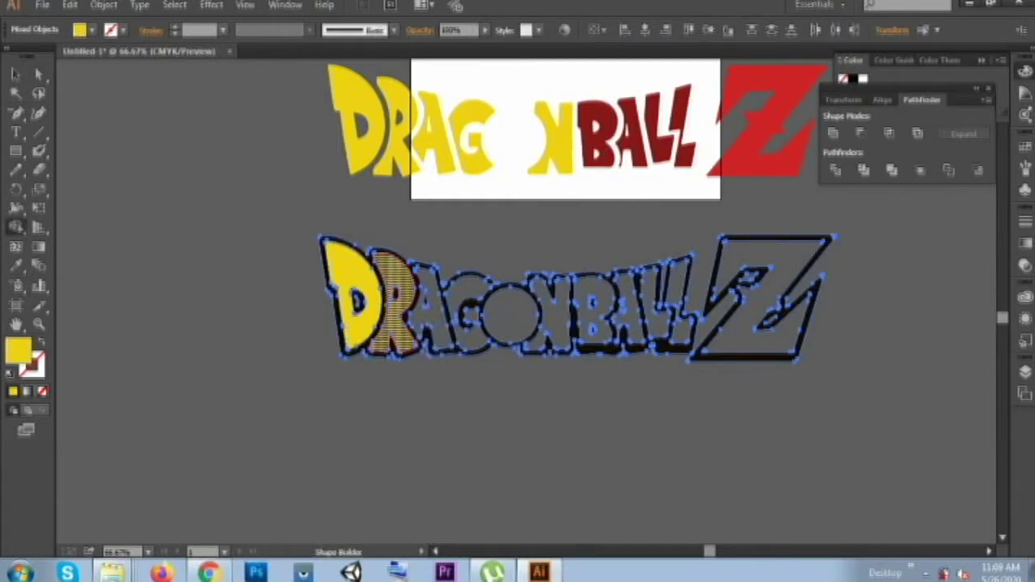
{"action": "key", "text": "ctrl+z"}
{"action": "double_click", "coordinate": [18, 350]}
{"action": "left_click_drag", "start_coordinate": [457, 300], "coordinate": [322, 372]}
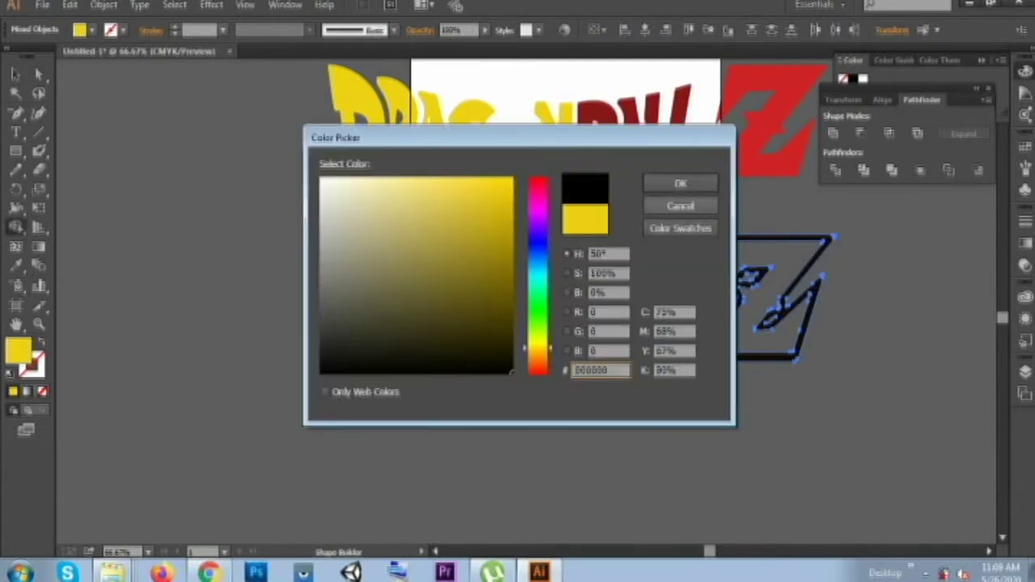
{"action": "left_click", "coordinate": [679, 183]}
Step: Fill every letter region of DRAGON BALL Z black with Shape Builder
{"action": "left_click", "coordinate": [348, 299]}
{"action": "left_click", "coordinate": [392, 291]}
{"action": "left_click", "coordinate": [436, 312]}
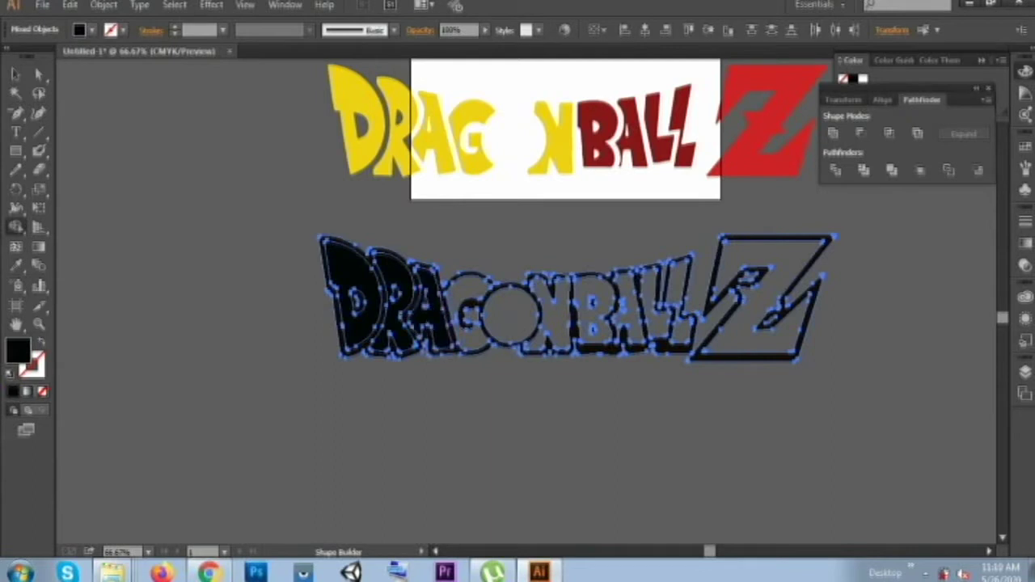
{"action": "left_click", "coordinate": [467, 314]}
{"action": "left_click", "coordinate": [493, 301]}
{"action": "left_click", "coordinate": [556, 311]}
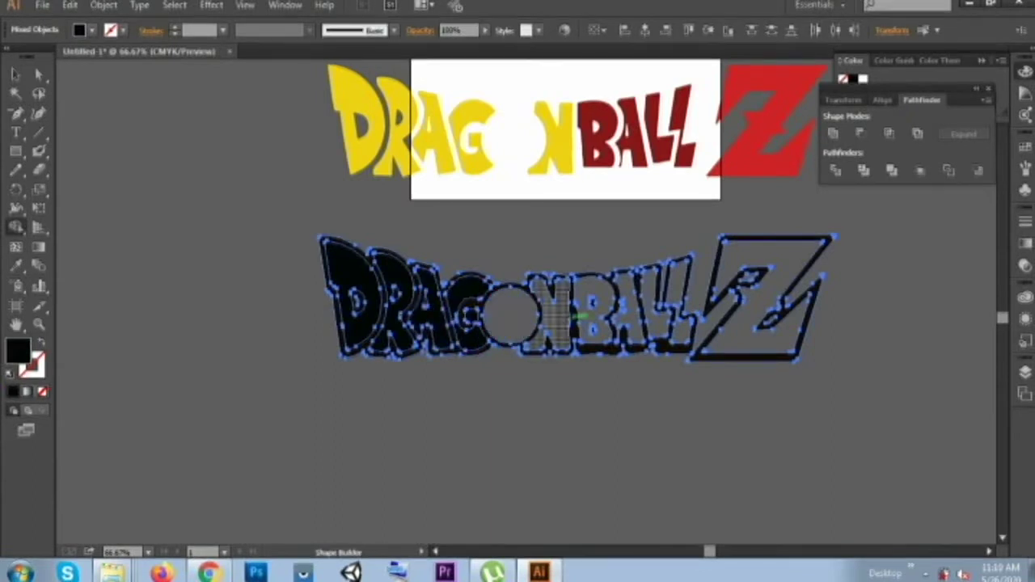
{"action": "left_click", "coordinate": [594, 311]}
{"action": "left_click", "coordinate": [630, 311]}
{"action": "left_click", "coordinate": [656, 295]}
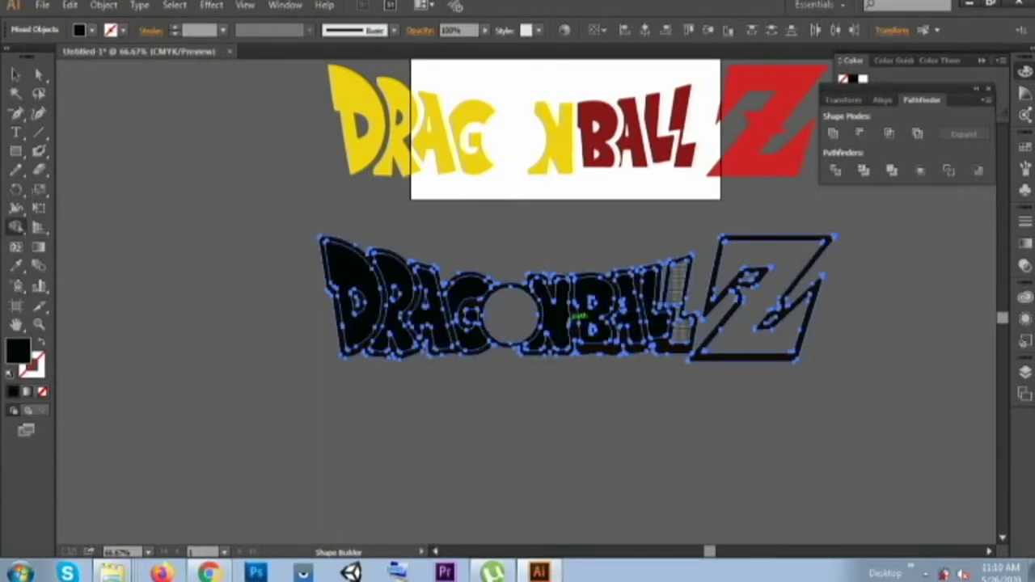
{"action": "left_click", "coordinate": [679, 295]}
{"action": "left_click", "coordinate": [749, 277]}
Step: Merge all the black letter pieces into one silhouette with Pathfinder Unite
{"action": "key", "text": "v"}
{"action": "left_click", "coordinate": [566, 453]}
{"action": "left_click", "coordinate": [566, 315]}
{"action": "left_click", "coordinate": [833, 134]}
{"action": "key", "text": "ctrl+shift+a"}
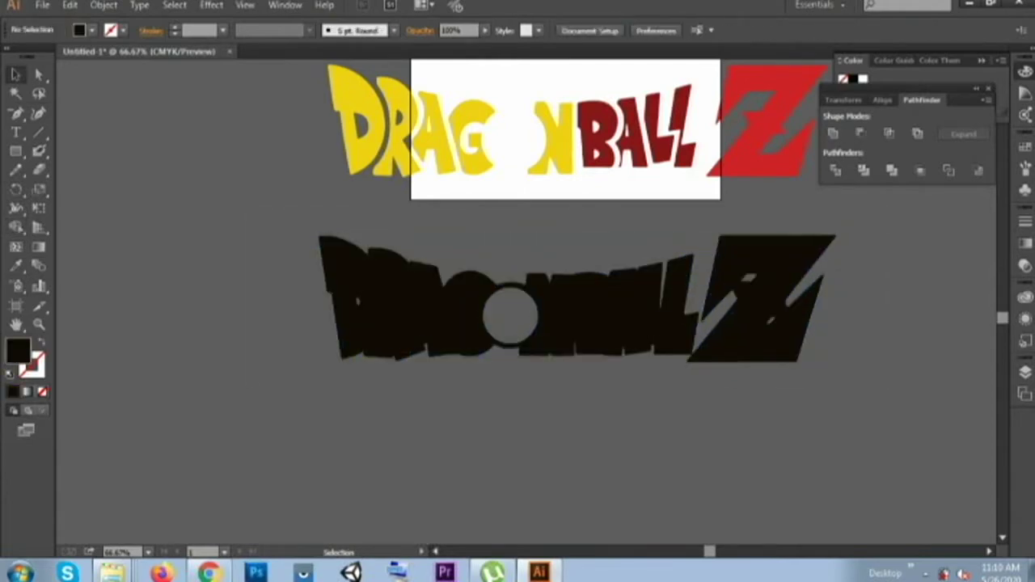
Step: Move the coloured logo down and align it over the black silhouette
{"action": "left_click_drag", "start_coordinate": [577, 110], "coordinate": [572, 297]}
{"action": "key", "text": "ctrl+z"}
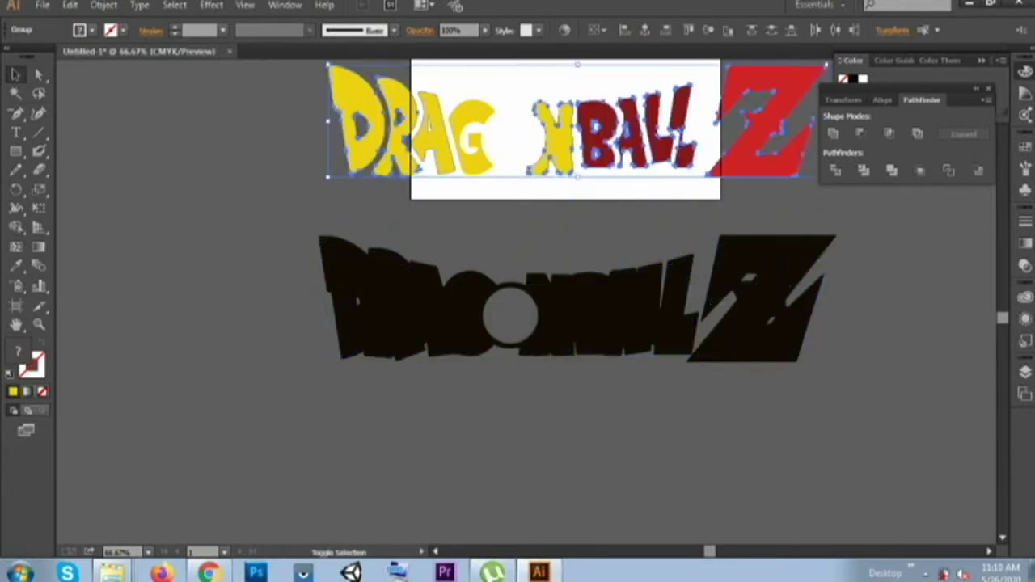
{"action": "left_click_drag", "start_coordinate": [577, 111], "coordinate": [573, 297]}
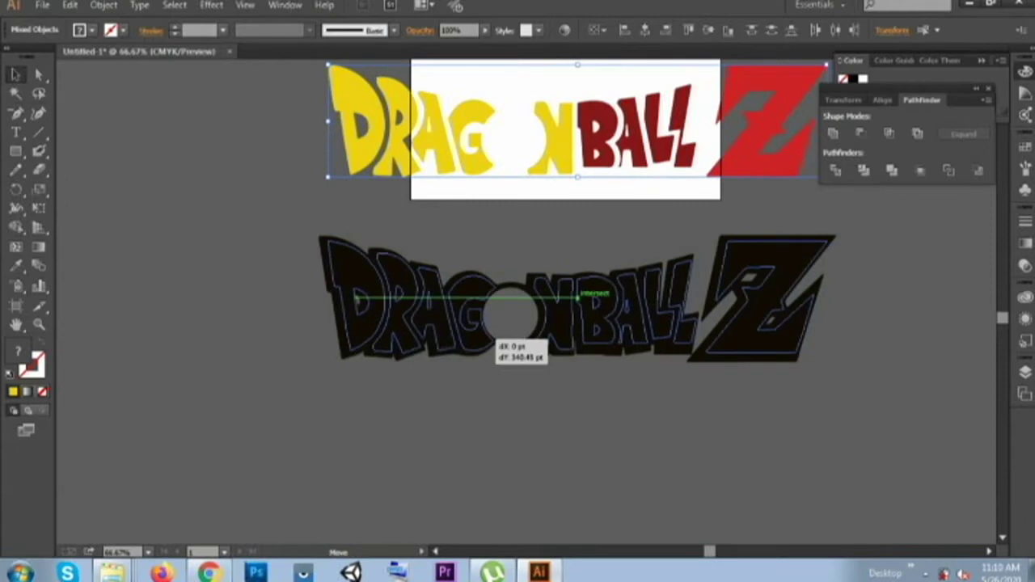
{"action": "left_click_drag", "start_coordinate": [572, 297], "coordinate": [572, 296]}
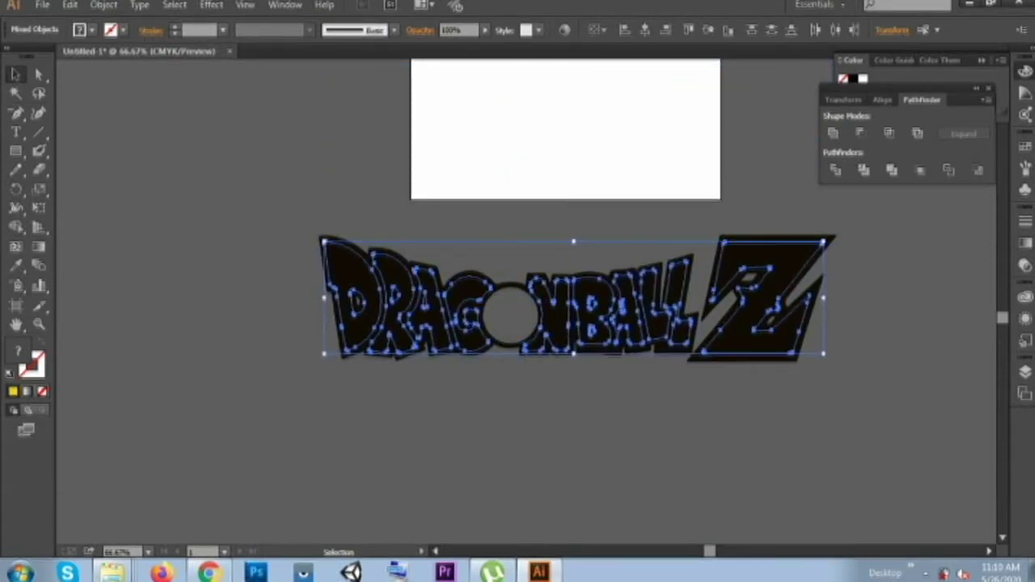
Step: Send the black silhouette to the back and zoom to 100%
{"action": "key", "text": "shift+ctrl+a"}
{"action": "right_click", "coordinate": [540, 271]}
{"action": "mouse_move", "coordinate": [580, 403]}
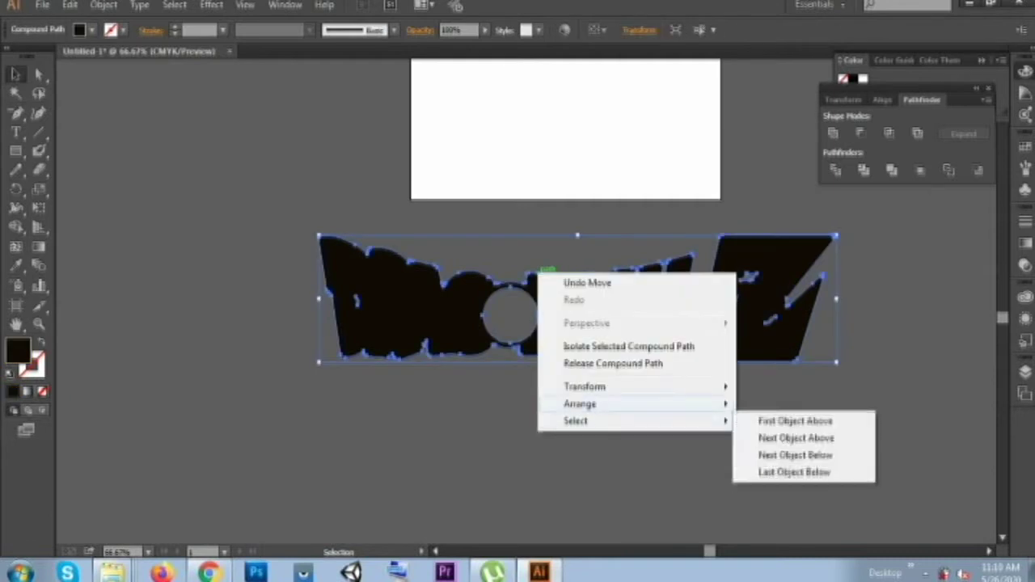
{"action": "left_click", "coordinate": [776, 455]}
{"action": "key", "text": "shift+ctrl+a"}
{"action": "key", "text": "ctrl+a"}
{"action": "scroll", "coordinate": [525, 299], "scroll_direction": "left", "scroll_amount": 2}
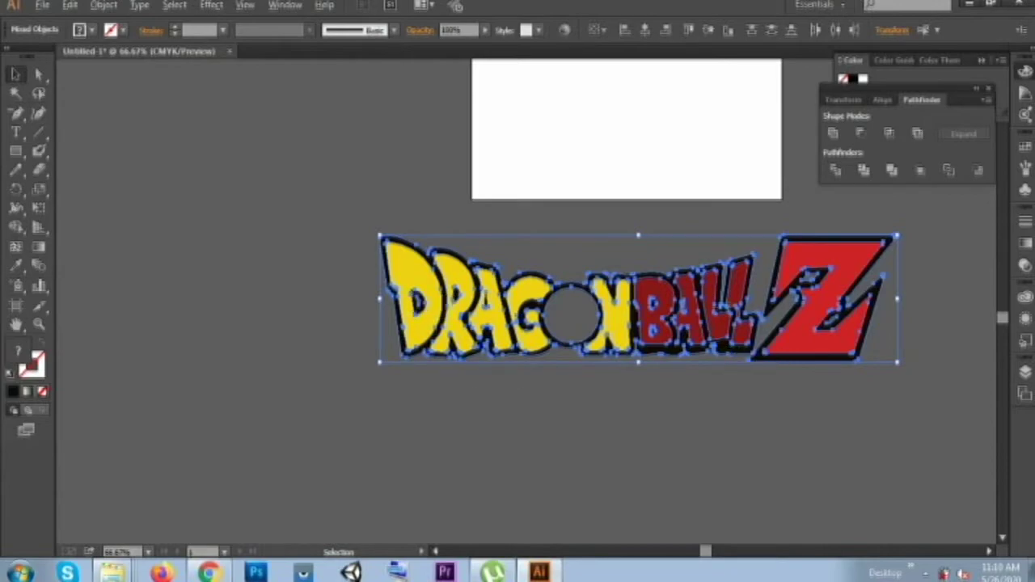
{"action": "key", "text": "ctrl+1"}
{"action": "left_click", "coordinate": [739, 269]}
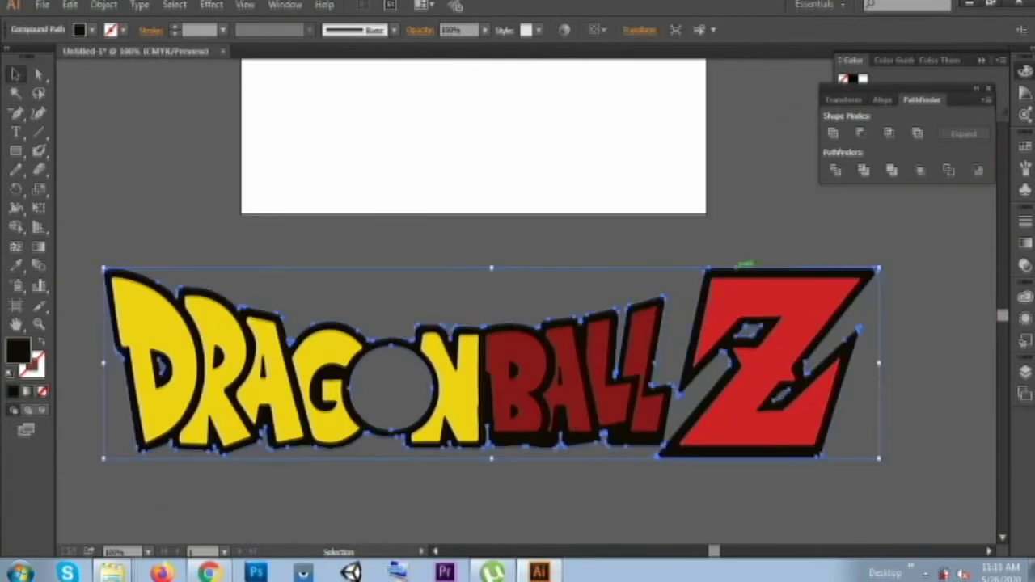
Step: Hide the coloured logo group so only the black silhouette remains visible
{"action": "left_click", "coordinate": [42, 5]}
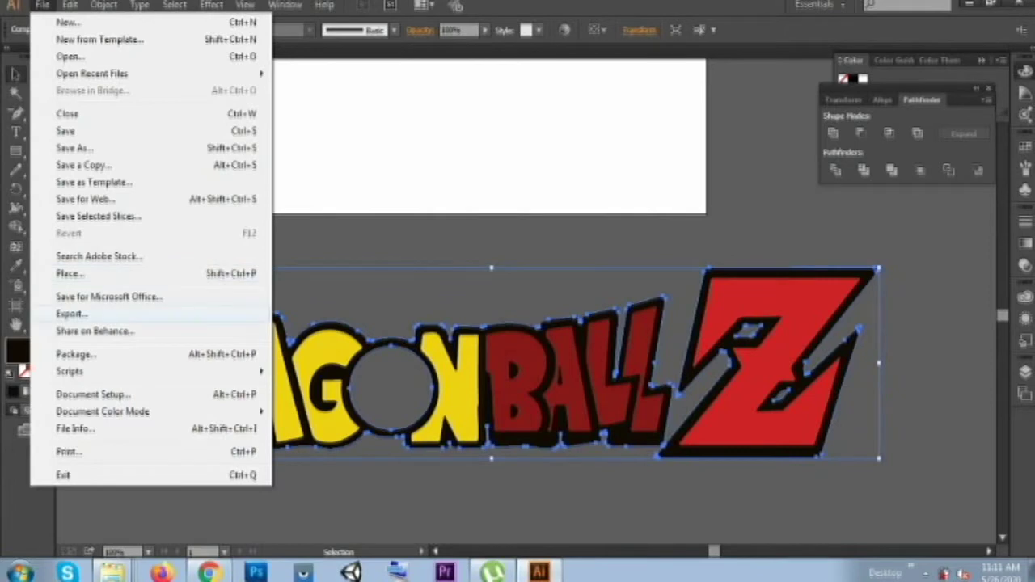
{"action": "left_click", "coordinate": [364, 502]}
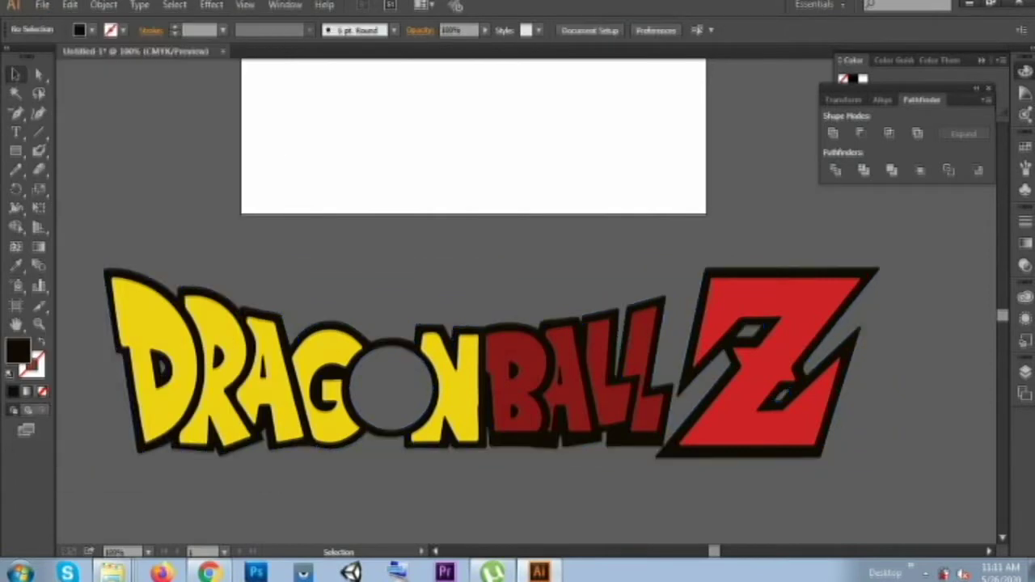
{"action": "left_click", "coordinate": [566, 372]}
{"action": "left_click", "coordinate": [329, 331], "text": "shift"}
{"action": "left_click", "coordinate": [289, 340], "text": "shift"}
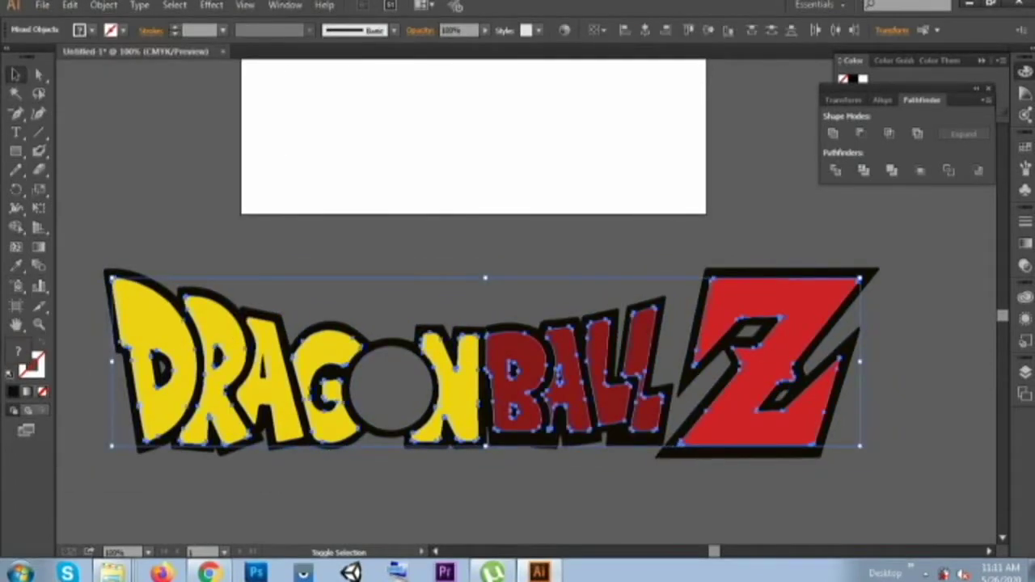
{"action": "key", "text": "F7"}
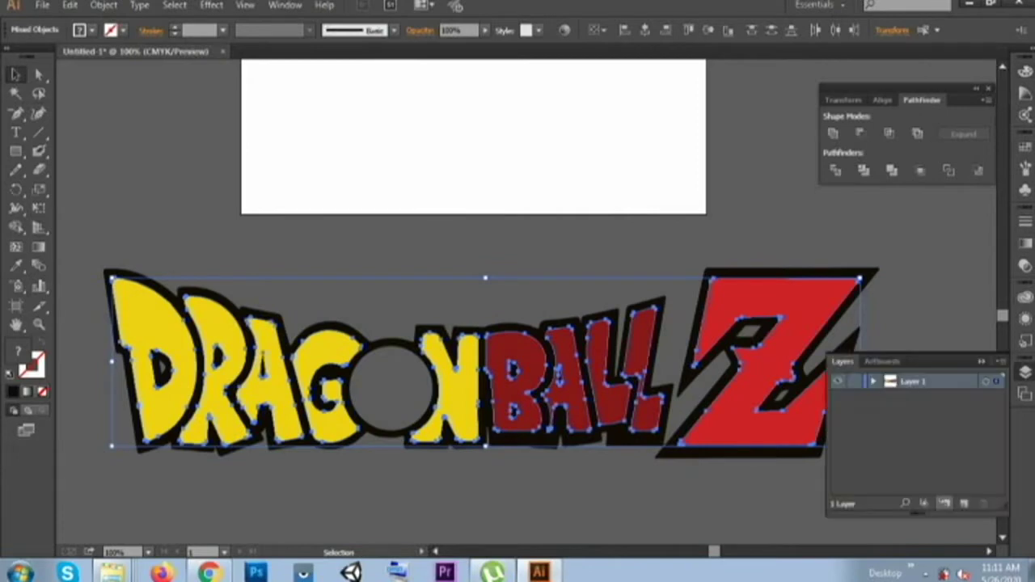
{"action": "key", "text": "ctrl+g"}
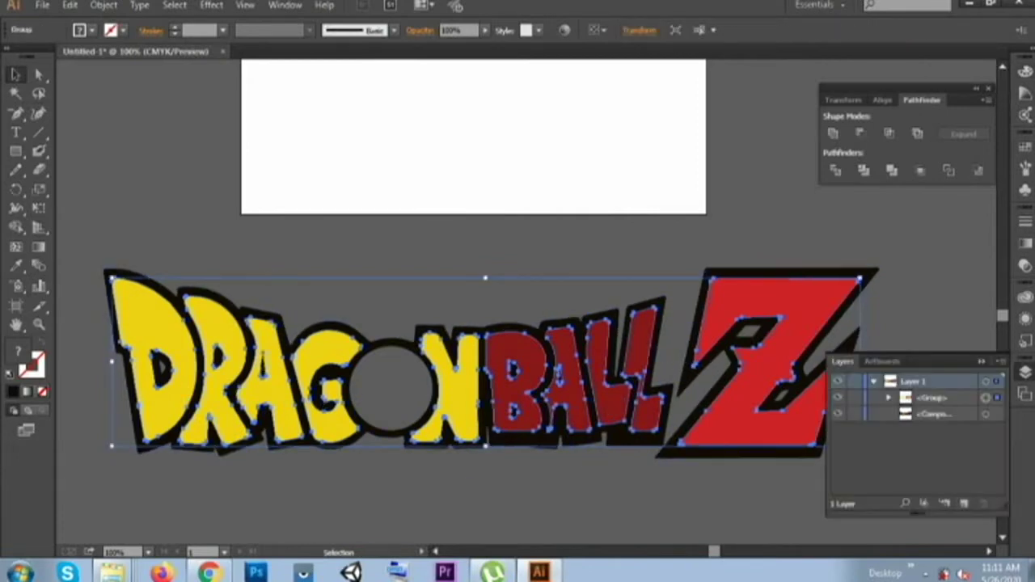
{"action": "key", "text": "ctrl+8"}
Step: Save the silhouette as SVG 'dbz backing.svg' in the video 1 logo animation folder
{"action": "left_click", "coordinate": [42, 5]}
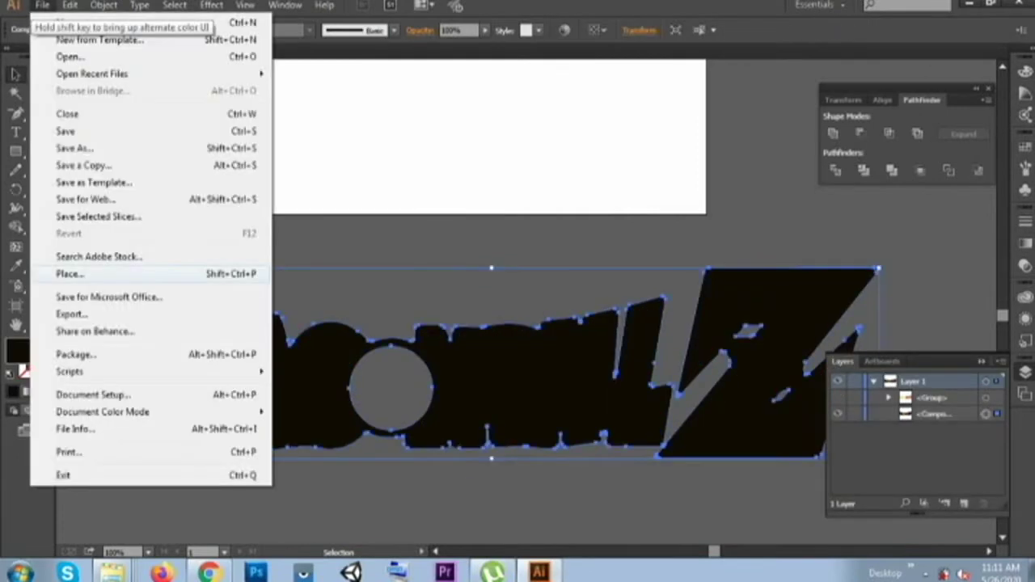
{"action": "left_click", "coordinate": [74, 148]}
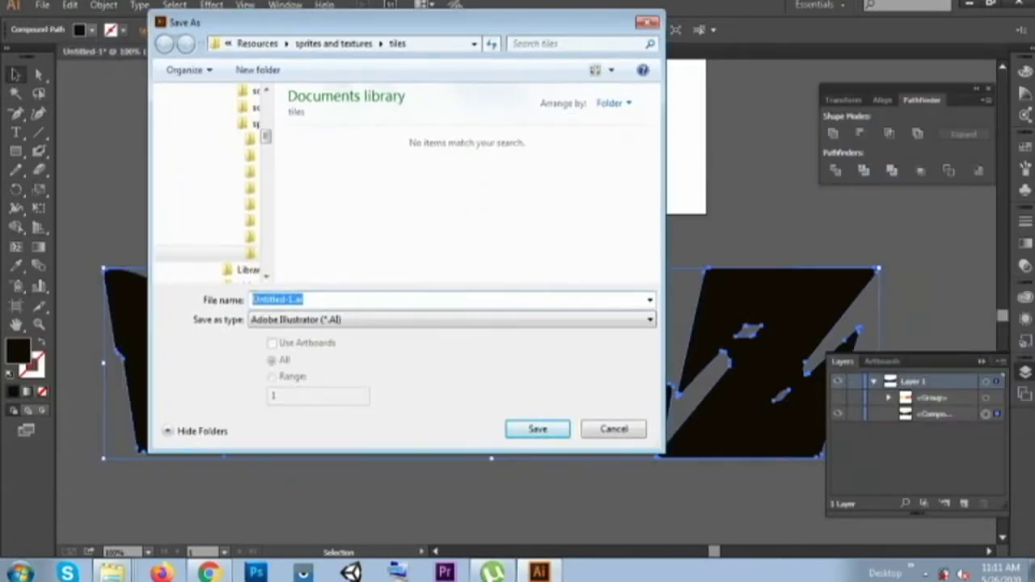
{"action": "left_click", "coordinate": [448, 320]}
{"action": "left_click", "coordinate": [324, 383]}
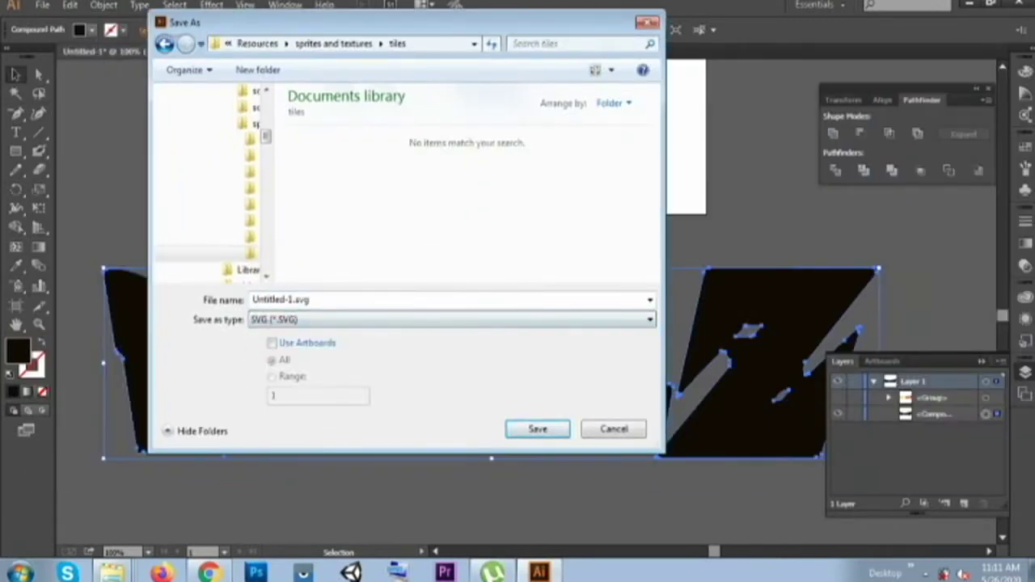
{"action": "left_click", "coordinate": [257, 43]}
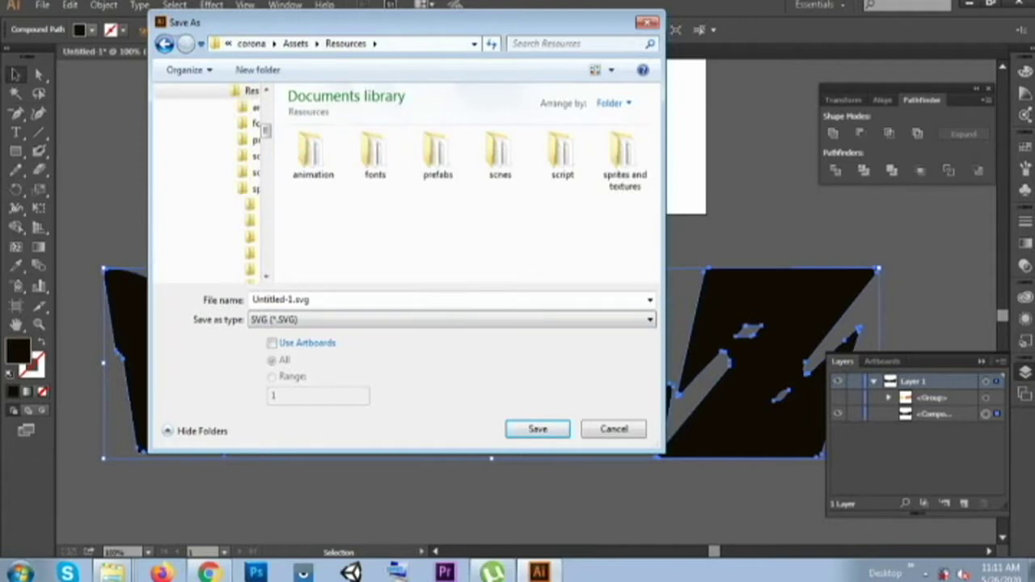
{"action": "left_click", "coordinate": [251, 43]}
{"action": "left_click", "coordinate": [239, 43]}
{"action": "double_click", "coordinate": [438, 154]}
{"action": "double_click", "coordinate": [313, 153]}
{"action": "left_click", "coordinate": [280, 299]}
{"action": "type", "text": "dbz backing"}
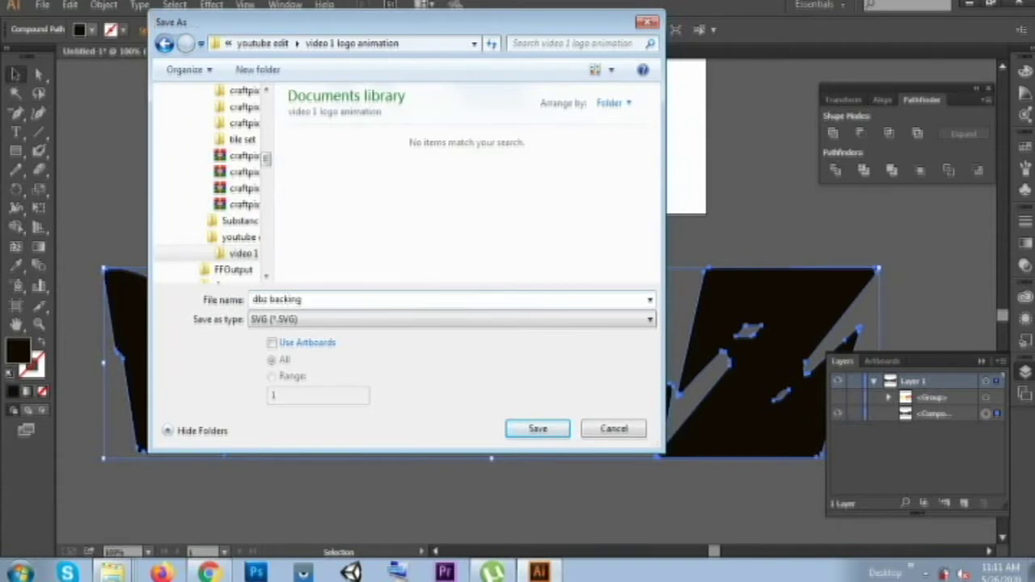
{"action": "key", "text": "Return"}
{"action": "key", "text": "Return"}
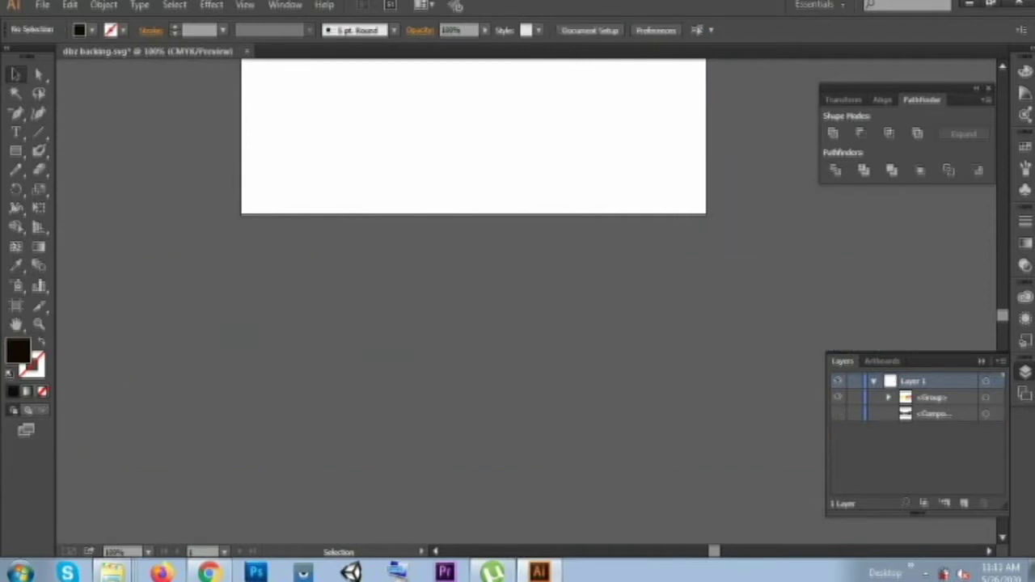
Step: Begin saving another copy of the document under a new name
{"action": "left_click", "coordinate": [42, 5]}
{"action": "left_click", "coordinate": [49, 145]}
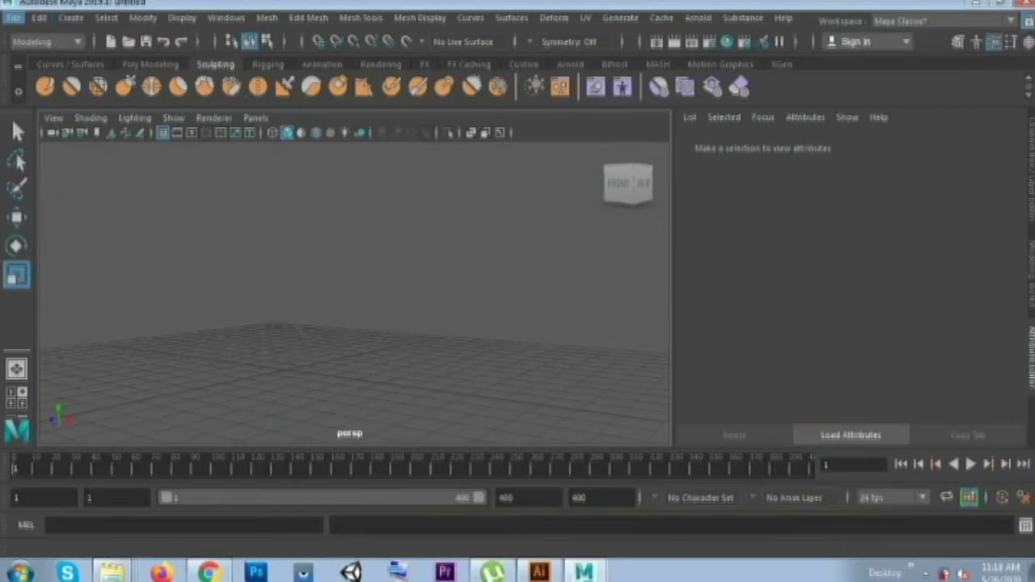
{"action": "left_click", "coordinate": [38, 17]}
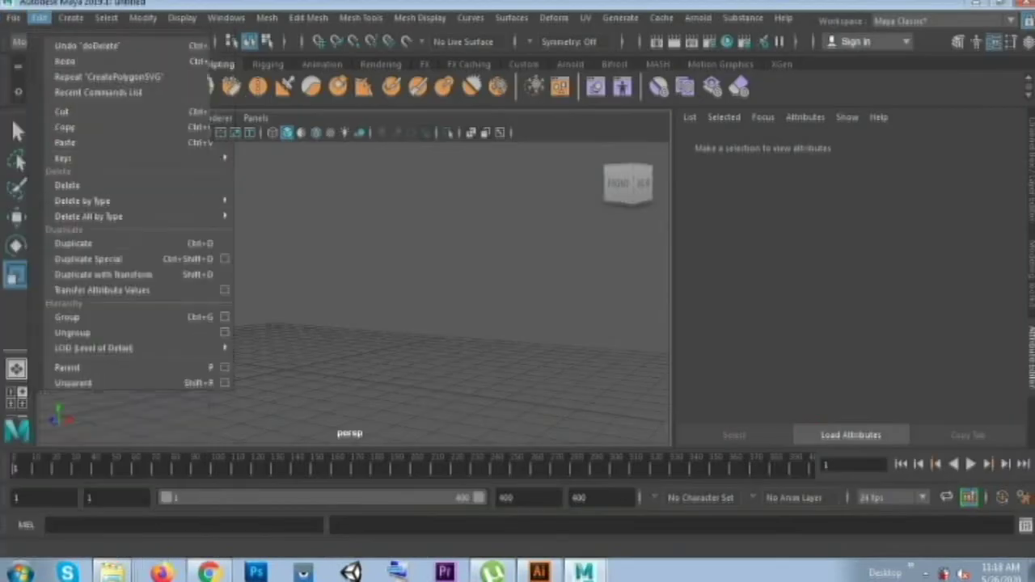
Step: Create an SVG object and import dbz backing.svg into it
{"action": "left_click", "coordinate": [89, 169]}
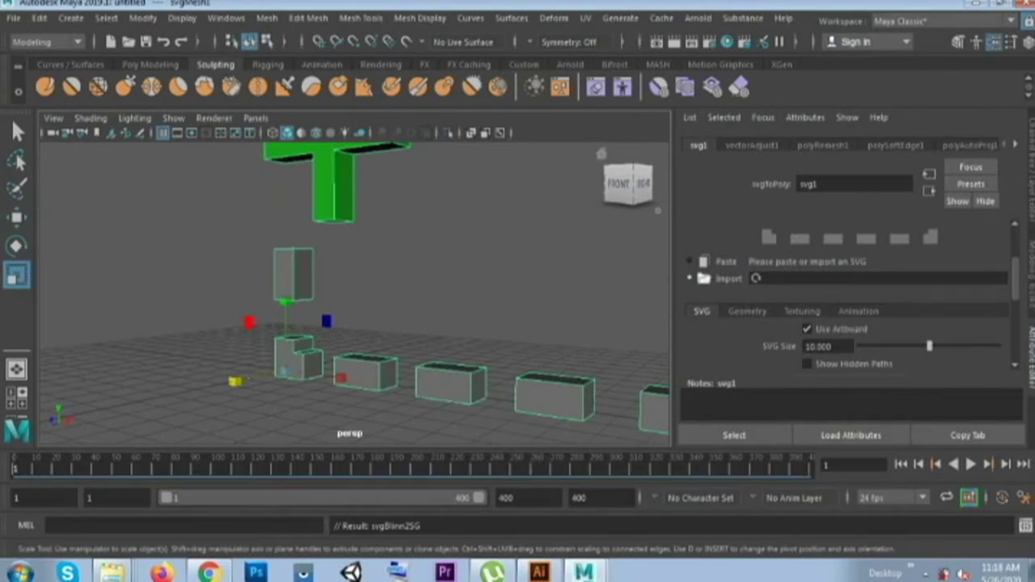
{"action": "left_click", "coordinate": [703, 279]}
{"action": "left_click", "coordinate": [329, 85]}
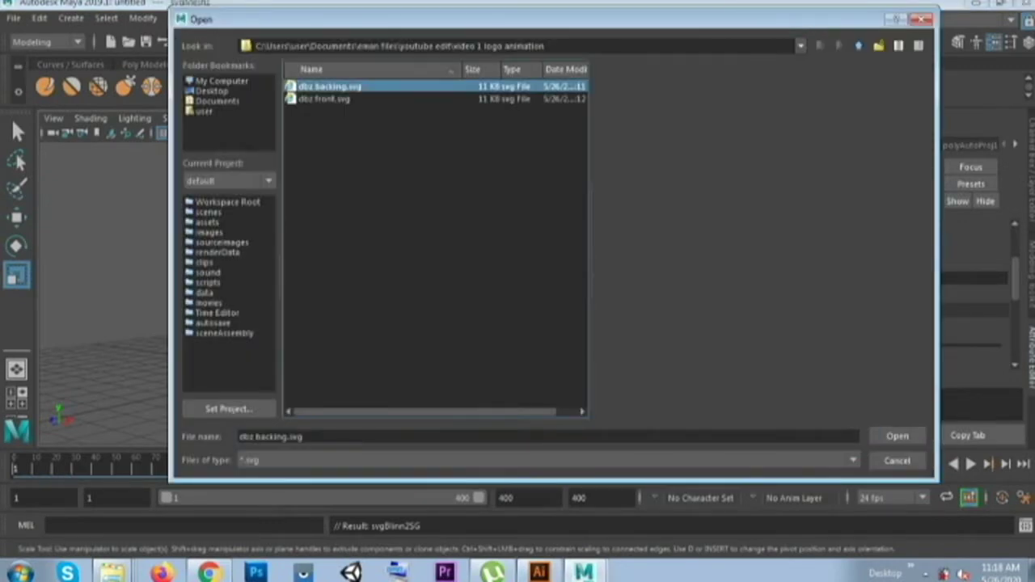
{"action": "left_click", "coordinate": [896, 436]}
Step: Scale the backing mesh's depth inward to thin its extrusion
{"action": "mouse_move", "coordinate": [356, 348]}
{"action": "left_mouse_down", "text": "alt"}
{"action": "mouse_move", "coordinate": [355, 291]}
{"action": "mouse_move", "coordinate": [388, 355]}
{"action": "left_mouse_up", "text": "alt"}
{"action": "key", "text": "w"}
{"action": "key", "text": "r"}
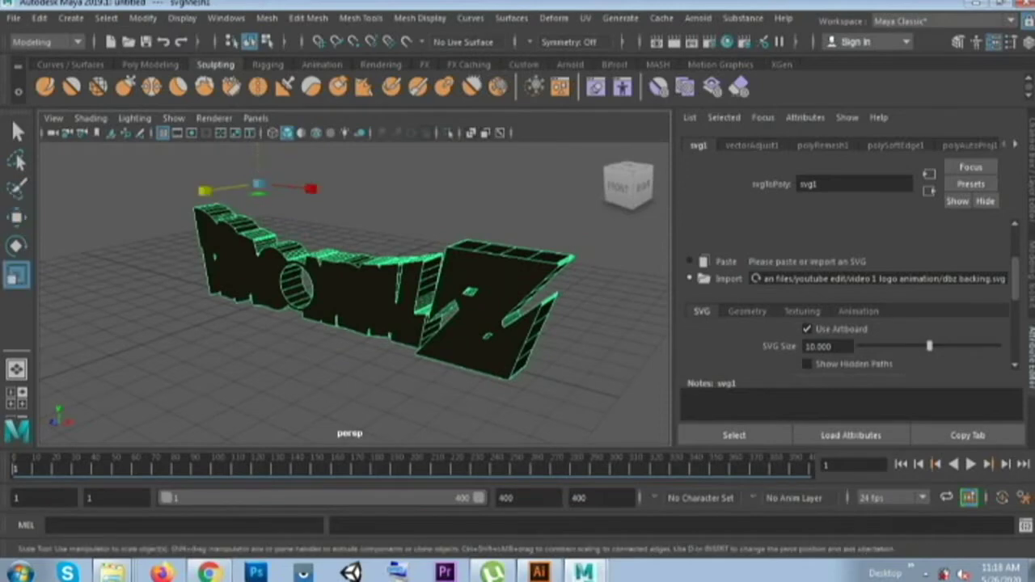
{"action": "left_click_drag", "start_coordinate": [204, 191], "coordinate": [246, 186]}
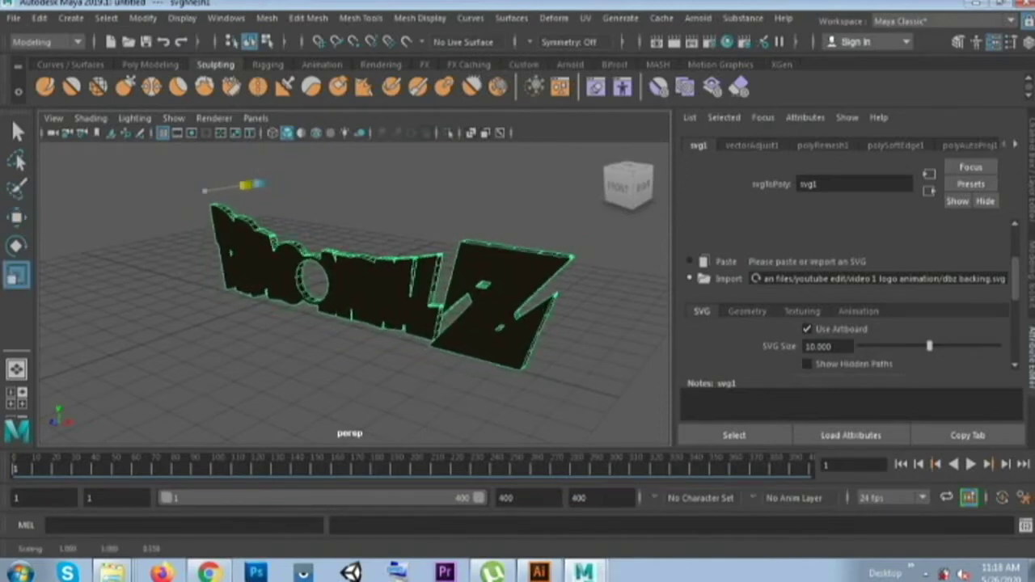
{"action": "left_click", "coordinate": [339, 388]}
{"action": "left_click_drag", "start_coordinate": [340, 388], "coordinate": [299, 384], "text": "alt"}
{"action": "left_click", "coordinate": [388, 339]}
{"action": "left_click", "coordinate": [70, 17]}
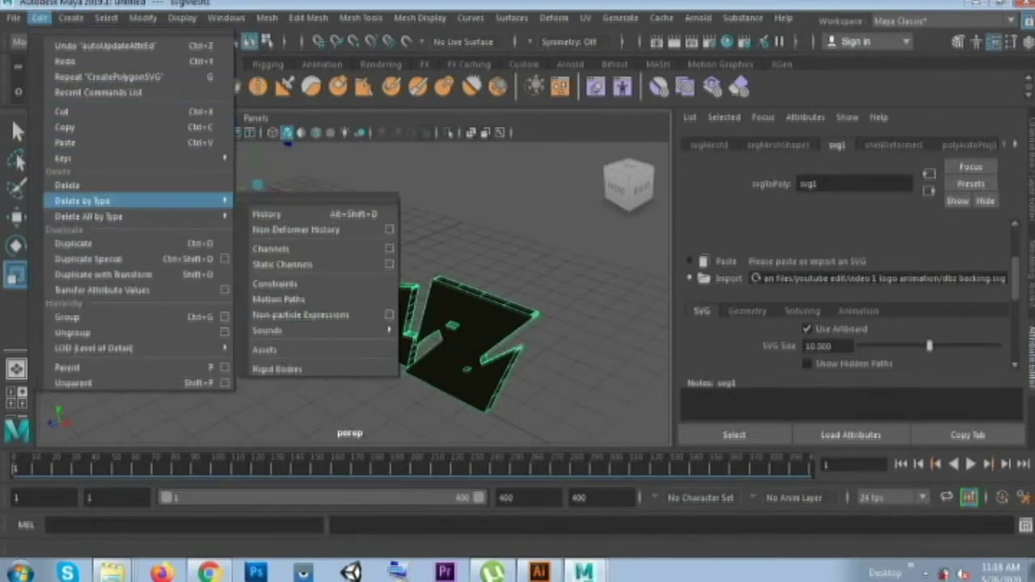
Step: Delete the backing mesh's history and create a new empty SVG object
{"action": "left_click", "coordinate": [266, 213]}
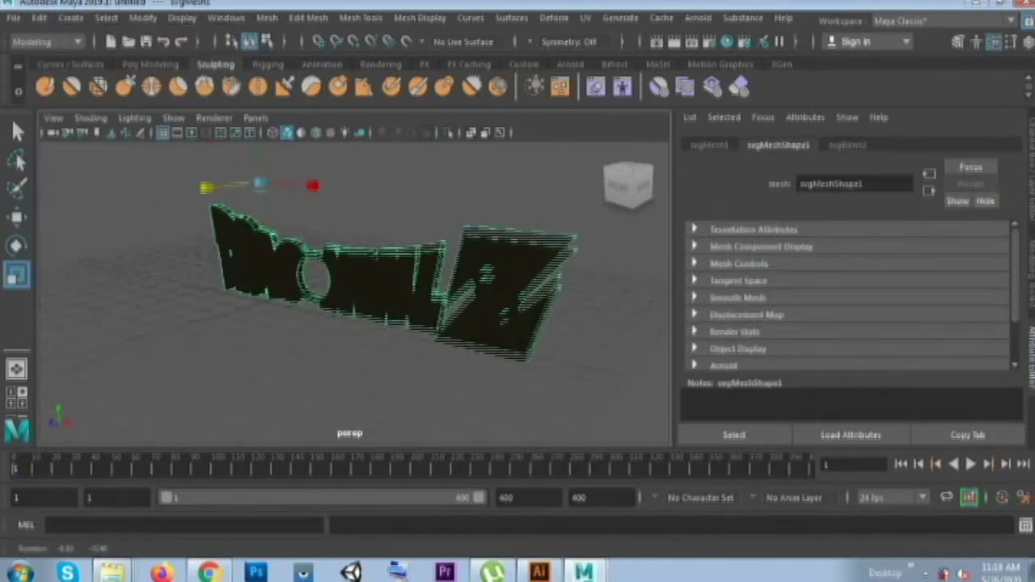
{"action": "left_click", "coordinate": [70, 17]}
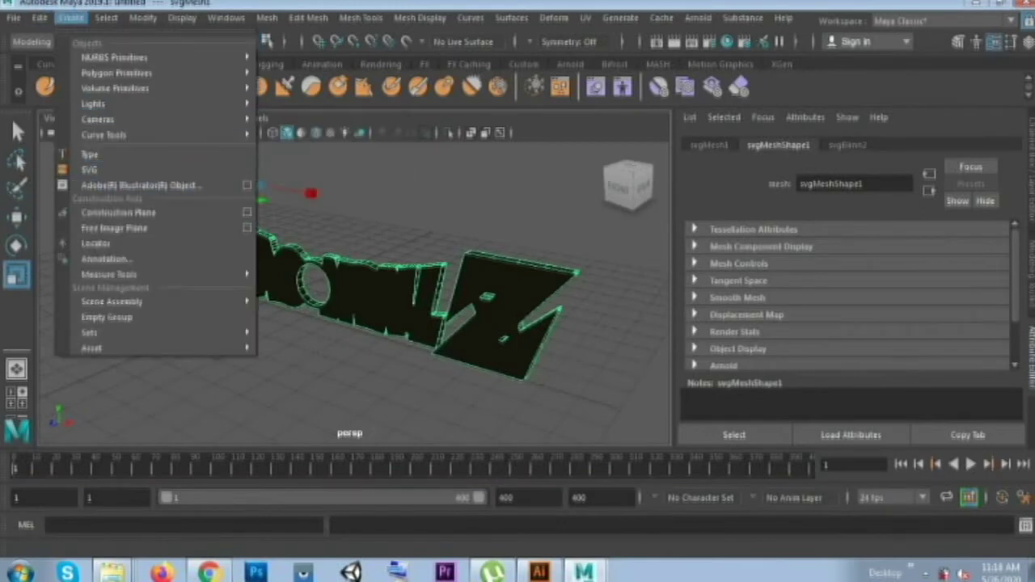
{"action": "left_click", "coordinate": [89, 170]}
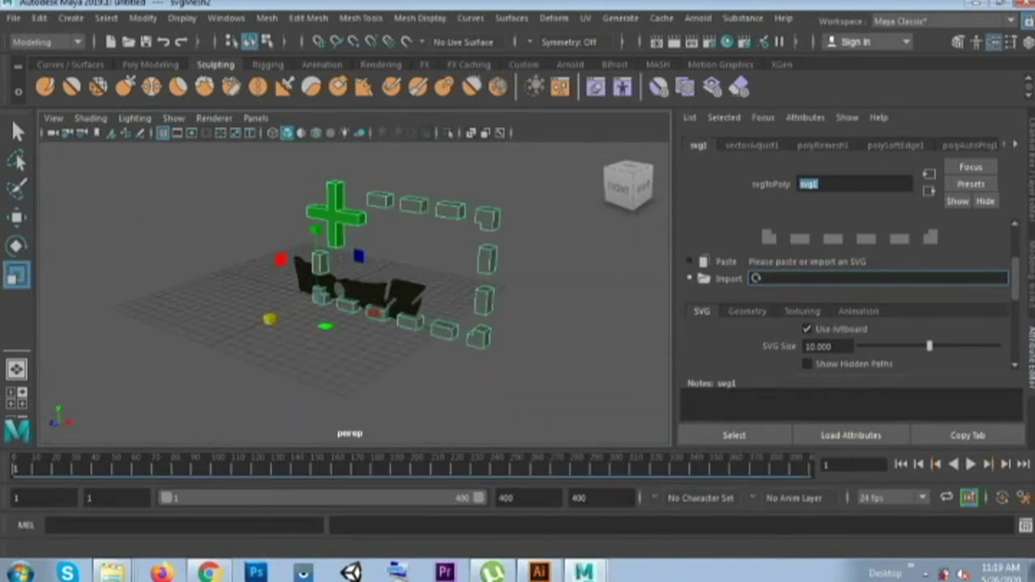
Step: Close the screen recorder window, then create an empty svg2 SVG object
{"action": "scroll", "coordinate": [848, 291], "scroll_direction": "down", "scroll_amount": 2}
{"action": "scroll", "coordinate": [849, 291], "scroll_direction": "down", "scroll_amount": 2}
{"action": "scroll", "coordinate": [849, 291], "scroll_direction": "down", "scroll_amount": 2}
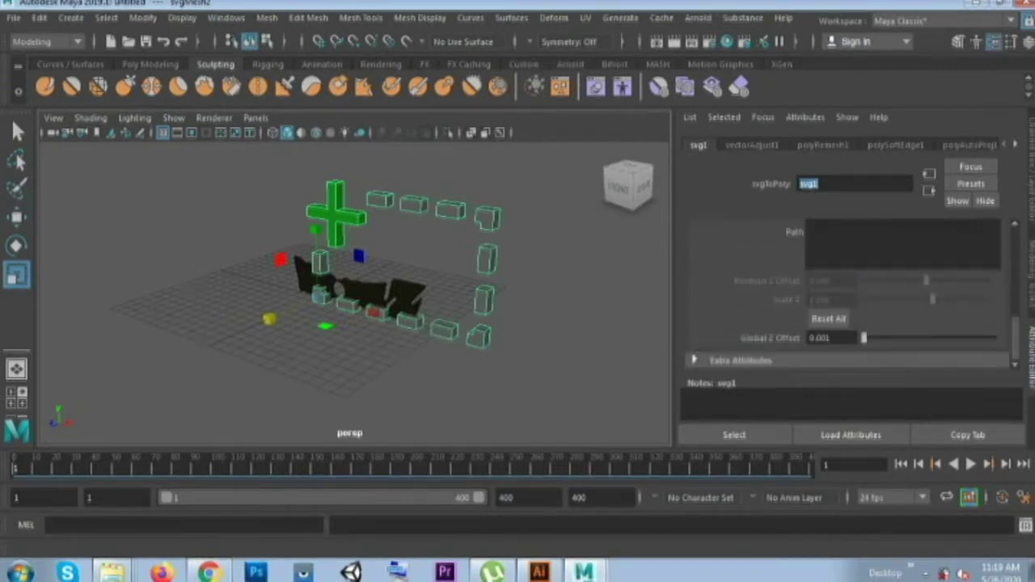
{"action": "scroll", "coordinate": [848, 291], "scroll_direction": "up", "scroll_amount": 2}
{"action": "scroll", "coordinate": [849, 291], "scroll_direction": "up", "scroll_amount": 2}
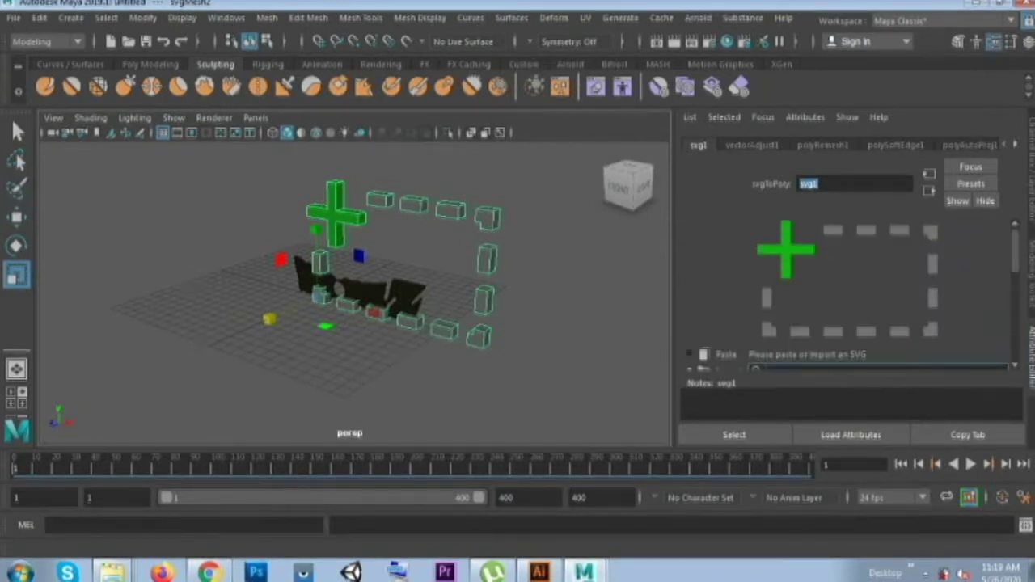
{"action": "left_click", "coordinate": [925, 572]}
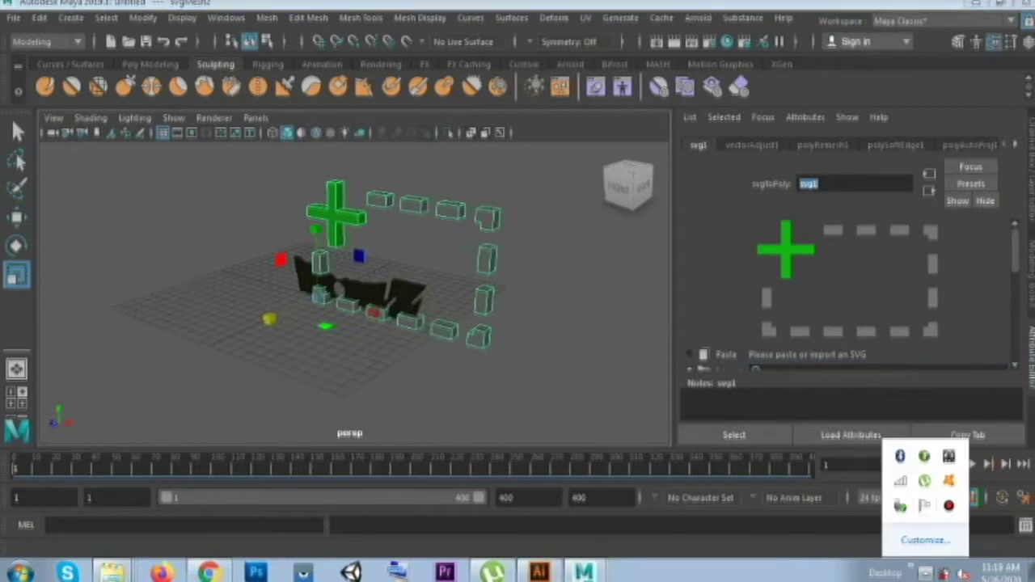
{"action": "left_click", "coordinate": [948, 505]}
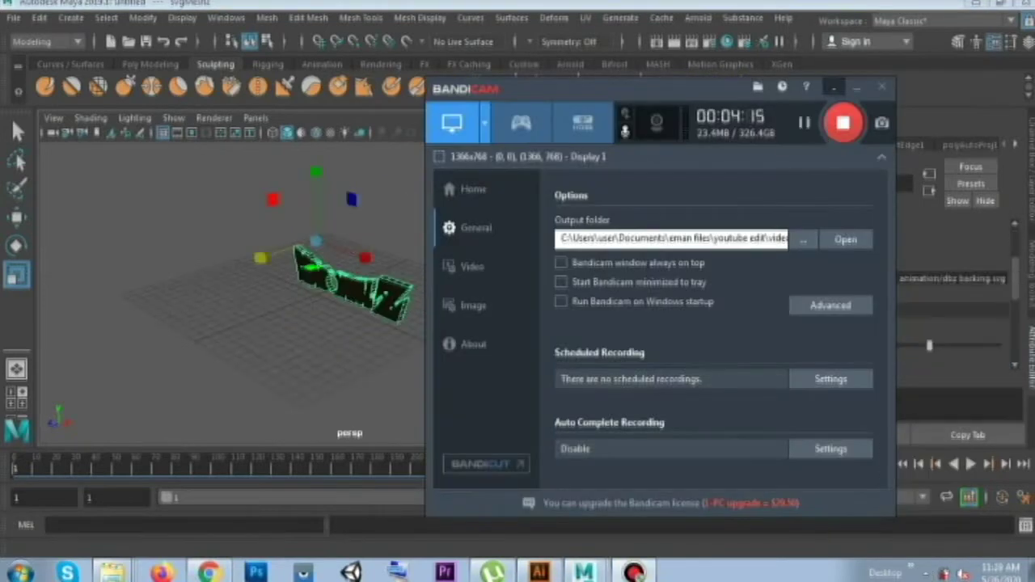
{"action": "left_click", "coordinate": [881, 87]}
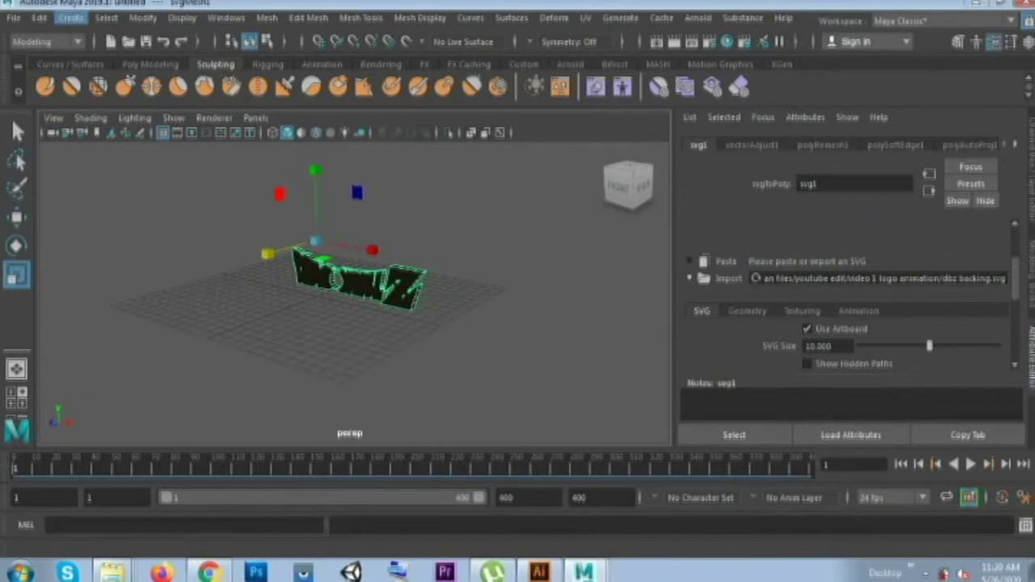
{"action": "left_click", "coordinate": [70, 18]}
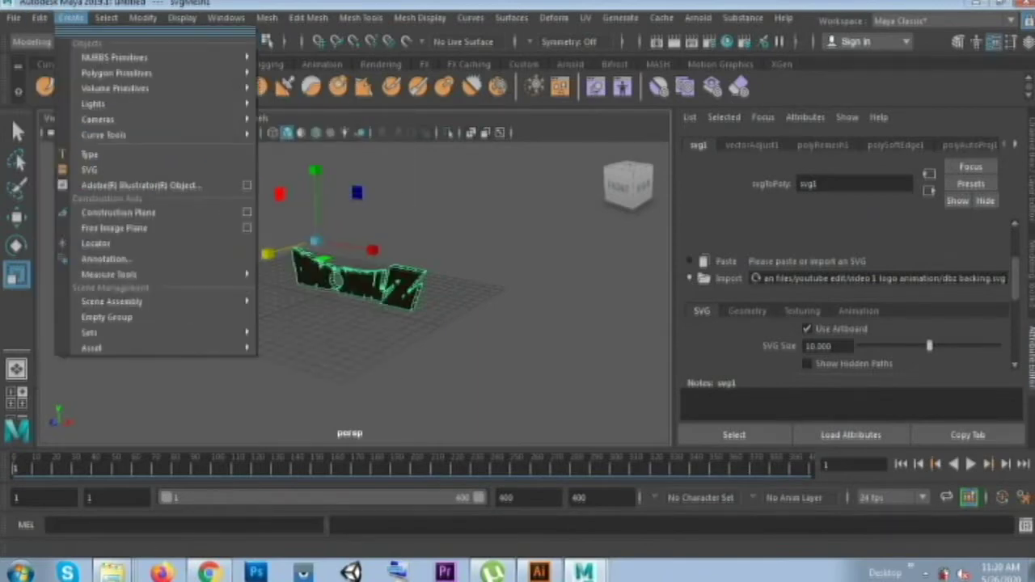
{"action": "left_click", "coordinate": [89, 169]}
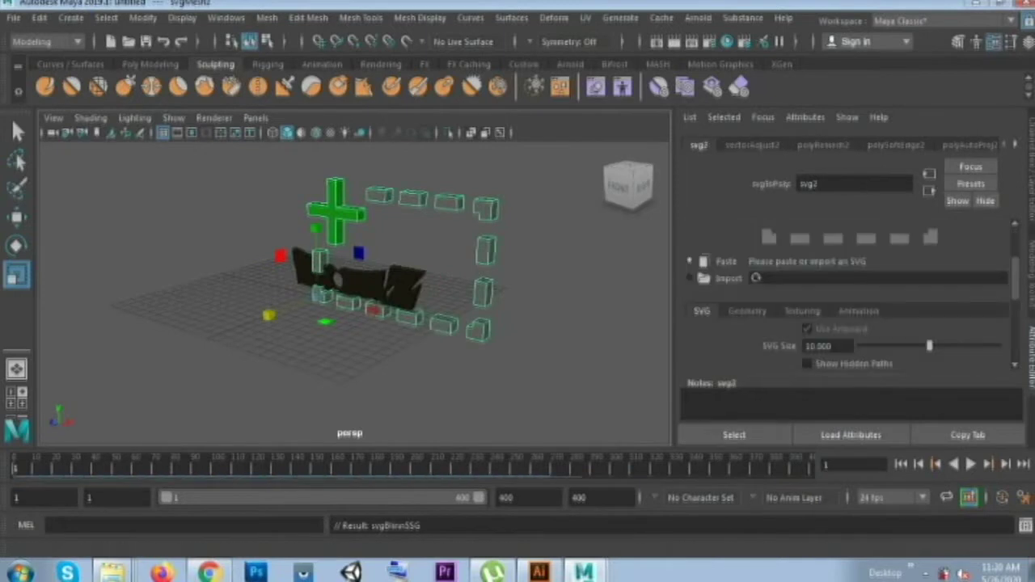
Step: Import dbz front.svg into svg2 as the coloured lettering
{"action": "left_click", "coordinate": [755, 278]}
{"action": "left_click", "coordinate": [329, 86]}
{"action": "left_click", "coordinate": [324, 99]}
{"action": "left_click", "coordinate": [896, 436]}
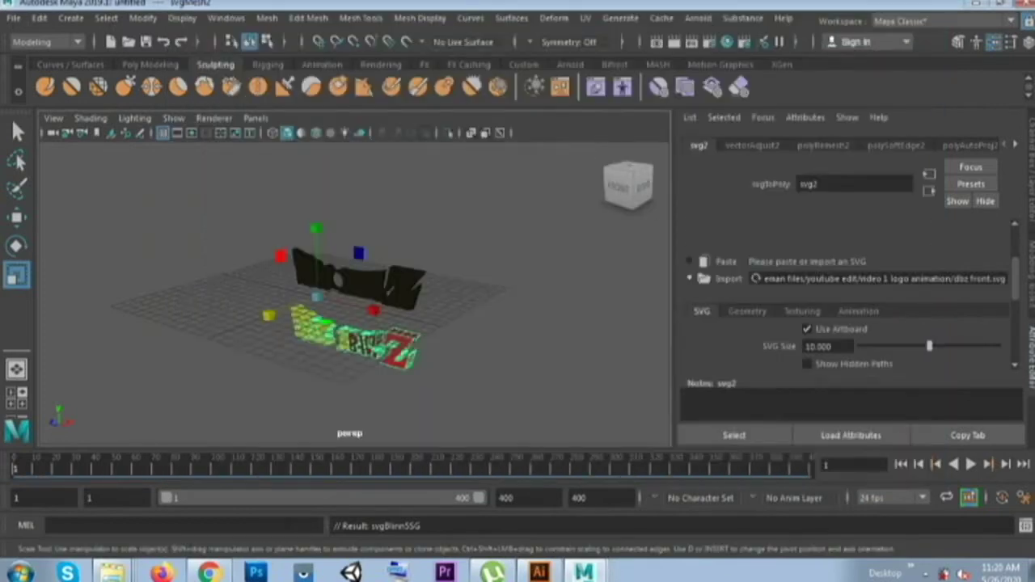
Step: Move the coloured lettering up onto the black backing and orbit to check
{"action": "key", "text": "w"}
{"action": "left_click_drag", "start_coordinate": [316, 230], "coordinate": [316, 168]}
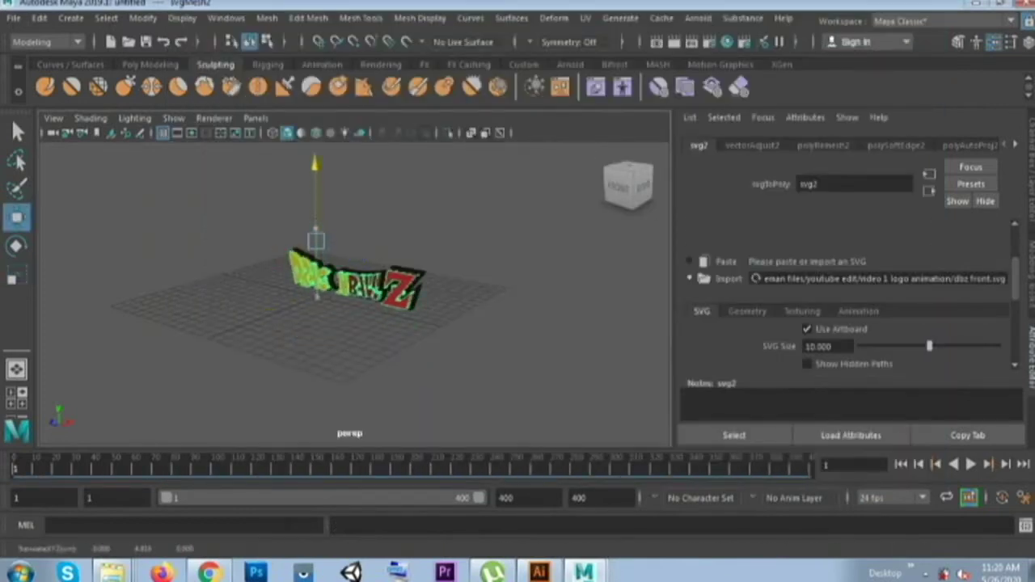
{"action": "left_click", "coordinate": [628, 185]}
{"action": "scroll", "coordinate": [348, 243], "scroll_direction": "up", "scroll_amount": 3}
{"action": "mouse_move", "coordinate": [347, 243]}
{"action": "left_mouse_down", "text": "alt"}
{"action": "mouse_move", "coordinate": [291, 283]}
{"action": "mouse_move", "coordinate": [348, 250]}
{"action": "mouse_move", "coordinate": [295, 267]}
{"action": "mouse_move", "coordinate": [311, 259]}
{"action": "mouse_move", "coordinate": [396, 235]}
{"action": "left_mouse_up", "text": "alt"}
{"action": "left_click", "coordinate": [348, 388]}
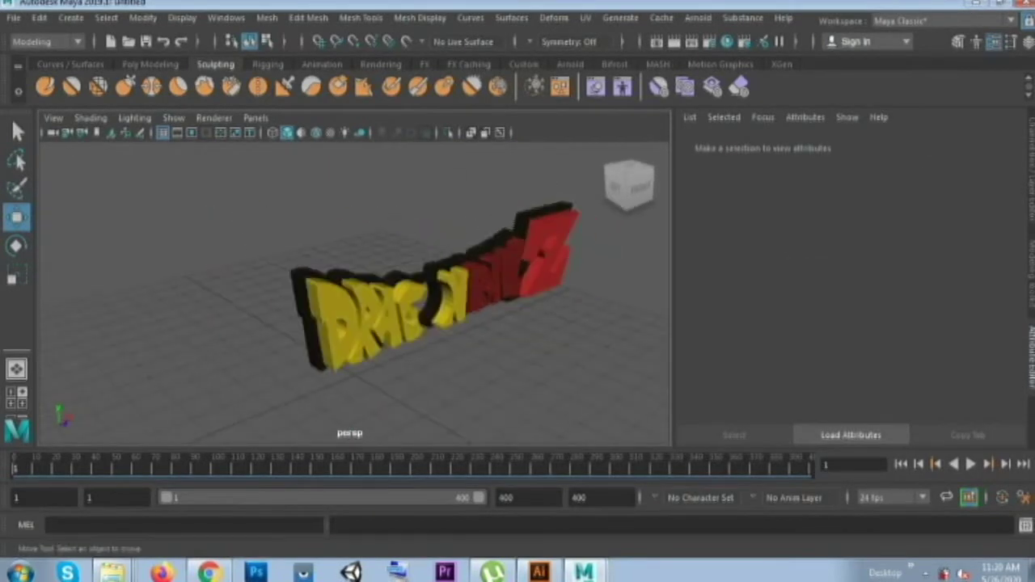
Step: Scale down the coloured lettering's depth so it rests flush on the backing
{"action": "left_click", "coordinate": [364, 315]}
{"action": "key", "text": "r"}
{"action": "mouse_move", "coordinate": [403, 237]}
{"action": "left_mouse_down"}
{"action": "mouse_move", "coordinate": [360, 223]}
{"action": "mouse_move", "coordinate": [421, 230]}
{"action": "mouse_move", "coordinate": [424, 242]}
{"action": "left_mouse_up"}
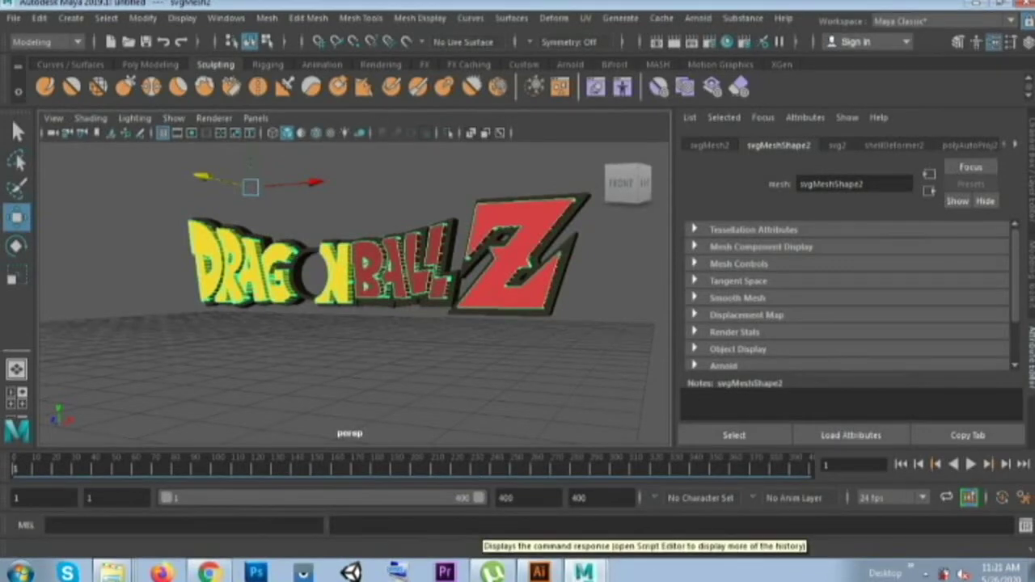
{"action": "left_click_drag", "start_coordinate": [348, 324], "coordinate": [436, 314], "text": "alt"}
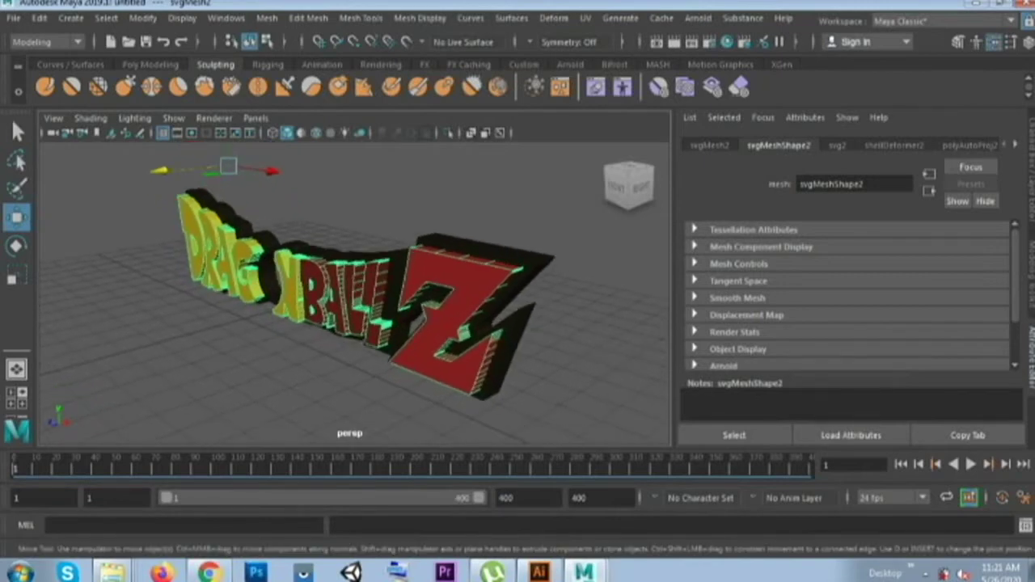
{"action": "left_click", "coordinate": [436, 380]}
{"action": "left_click_drag", "start_coordinate": [436, 380], "coordinate": [485, 372], "text": "alt"}
Step: Open the Create menu's polygon primitives
{"action": "left_click", "coordinate": [71, 18]}
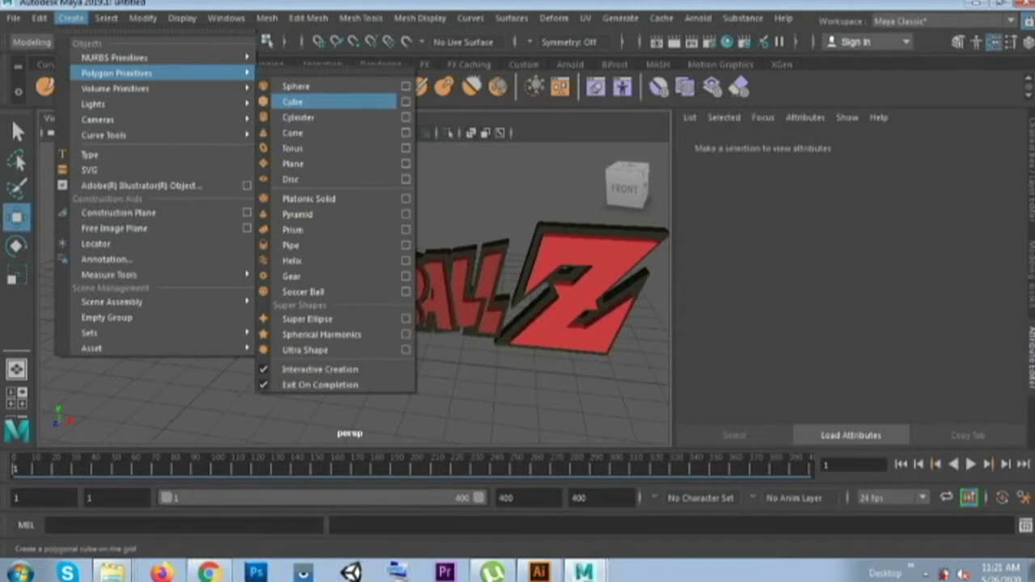
Step: Draw a small polygon sphere and move it into the O of DRAGON
{"action": "left_click", "coordinate": [296, 86]}
{"action": "left_click_drag", "start_coordinate": [315, 356], "coordinate": [330, 356]}
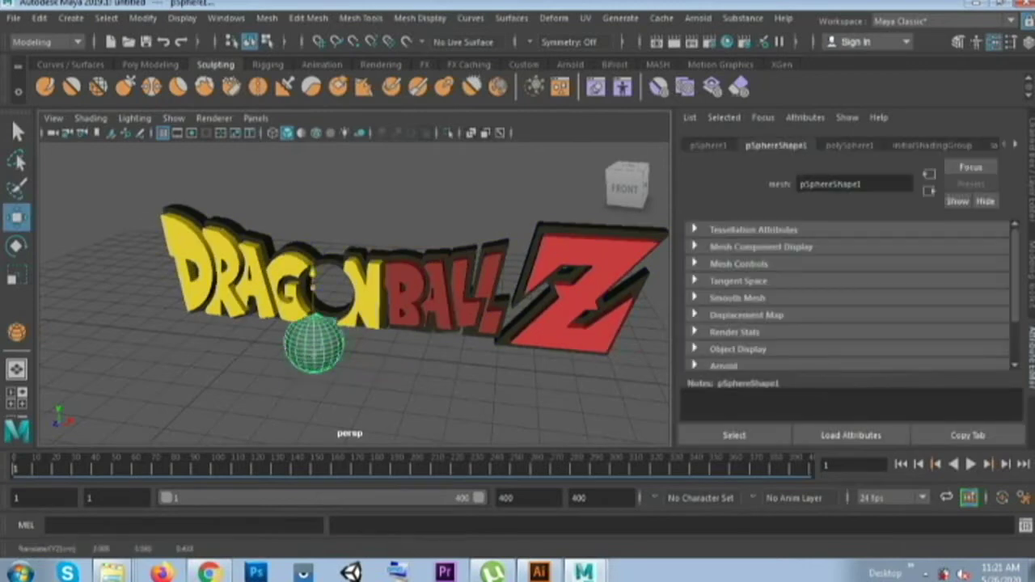
{"action": "left_click_drag", "start_coordinate": [314, 292], "coordinate": [326, 295]}
{"action": "key", "text": "r"}
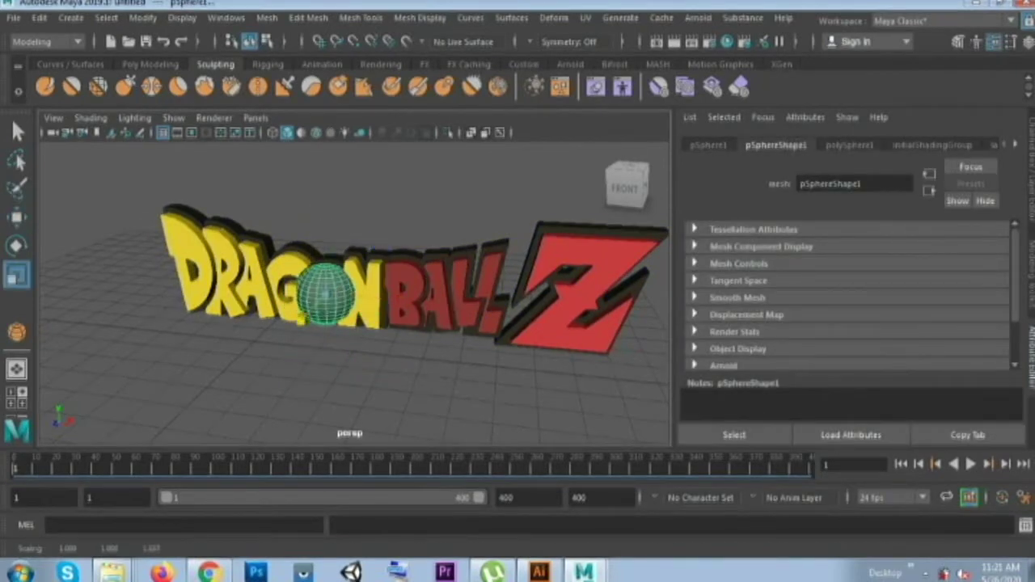
Step: Scale the sphere to fill the O ring, stretching it slightly taller
{"action": "left_click_drag", "start_coordinate": [348, 323], "coordinate": [420, 339], "text": "alt"}
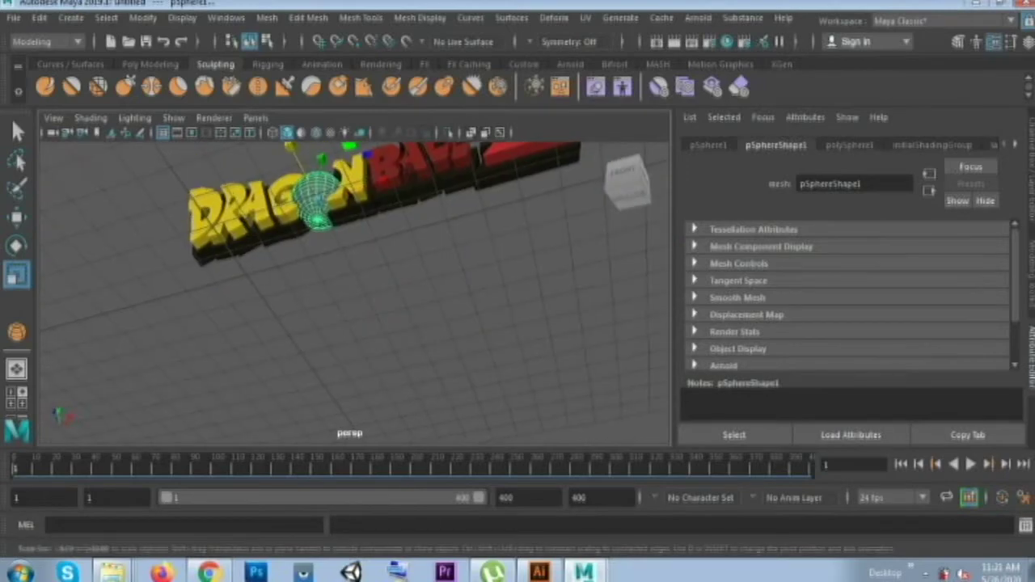
{"action": "left_click_drag", "start_coordinate": [348, 323], "coordinate": [380, 324], "text": "alt"}
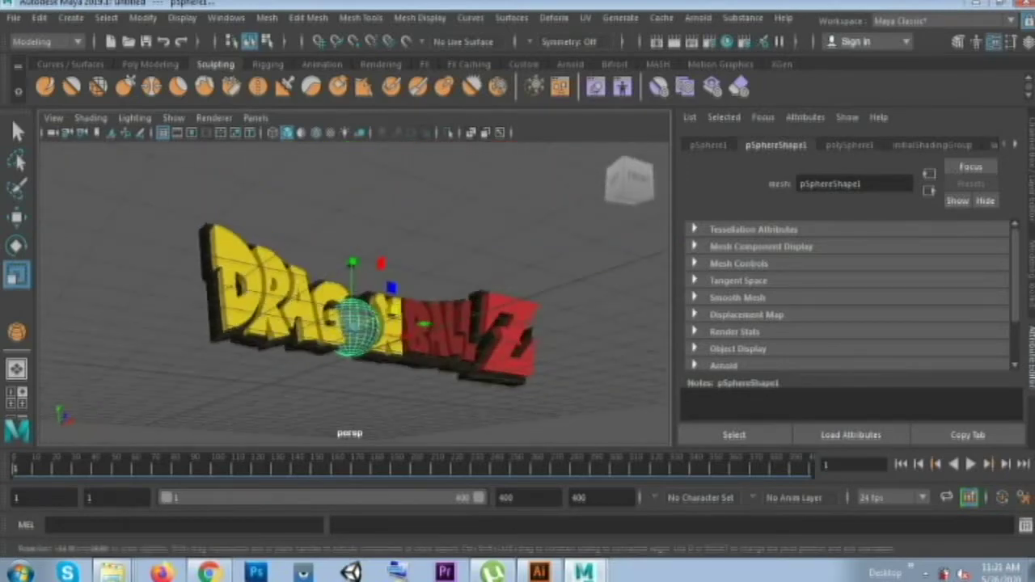
{"action": "scroll", "coordinate": [354, 293], "scroll_direction": "up", "scroll_amount": 3}
{"action": "scroll", "coordinate": [354, 292], "scroll_direction": "up", "scroll_amount": 2}
{"action": "left_click_drag", "start_coordinate": [356, 283], "coordinate": [331, 284]}
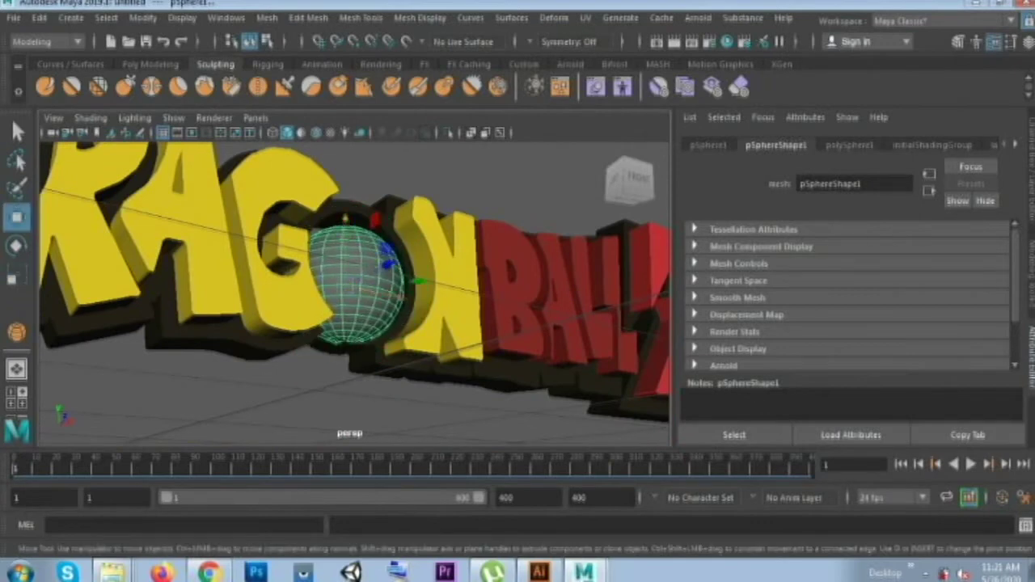
{"action": "left_click_drag", "start_coordinate": [346, 218], "coordinate": [345, 198]}
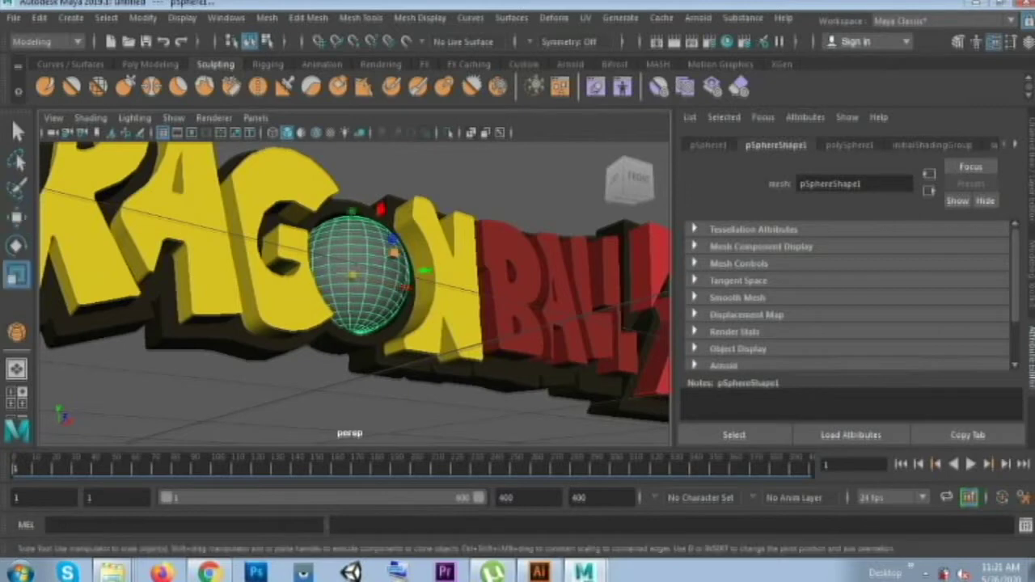
{"action": "left_click_drag", "start_coordinate": [355, 323], "coordinate": [323, 319], "text": "alt"}
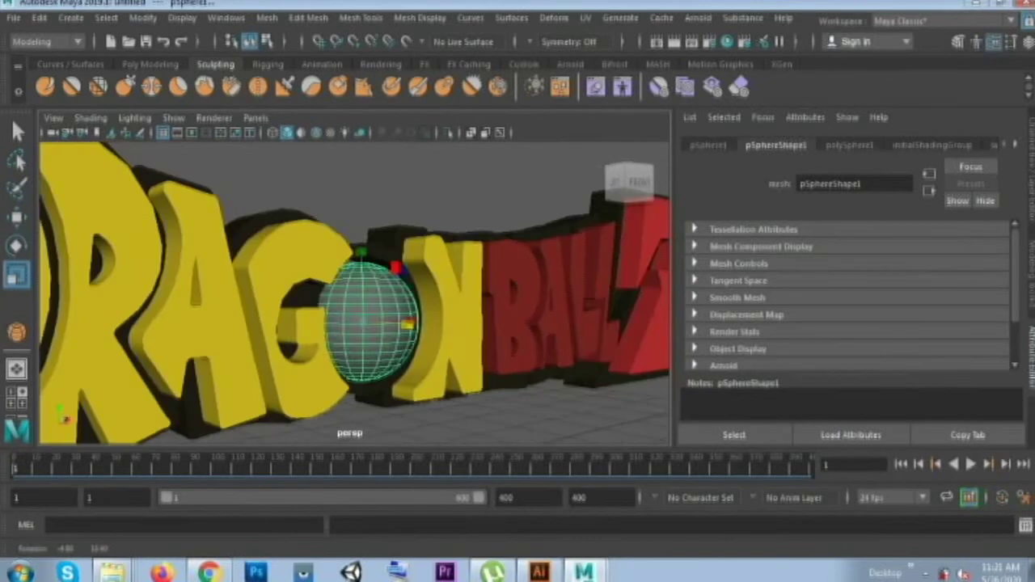
{"action": "left_click_drag", "start_coordinate": [408, 324], "coordinate": [412, 323]}
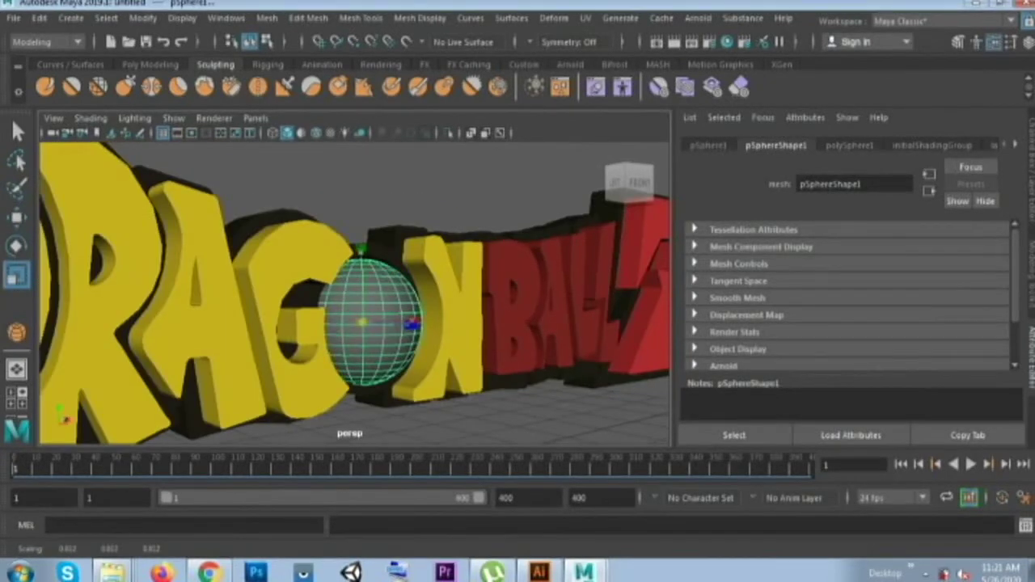
Step: Orbit around the logo from the top and front to check the sphere's placement
{"action": "left_click", "coordinate": [517, 178]}
{"action": "left_click_drag", "start_coordinate": [404, 323], "coordinate": [307, 323], "text": "alt"}
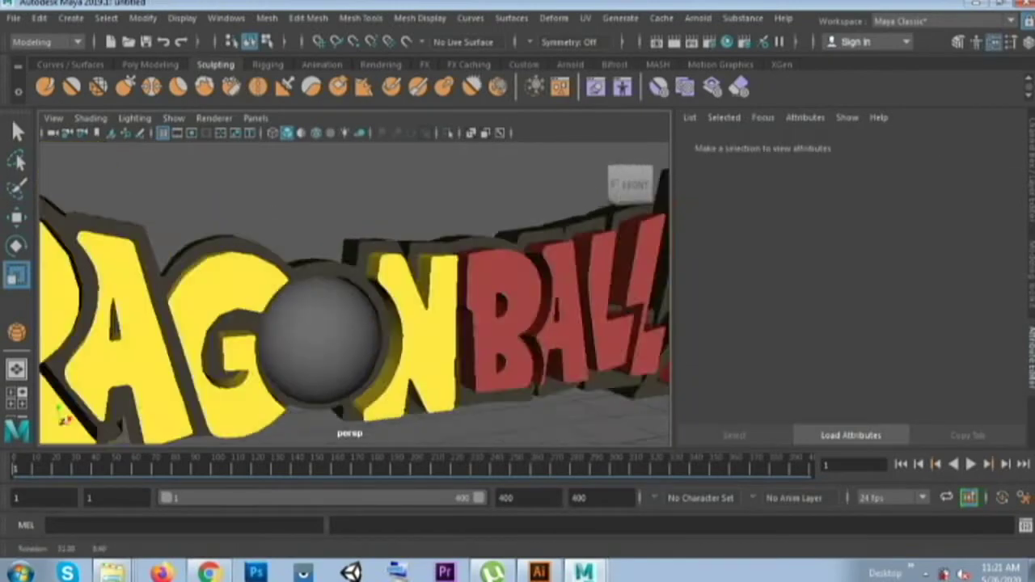
{"action": "left_click_drag", "start_coordinate": [356, 283], "coordinate": [355, 388], "text": "alt"}
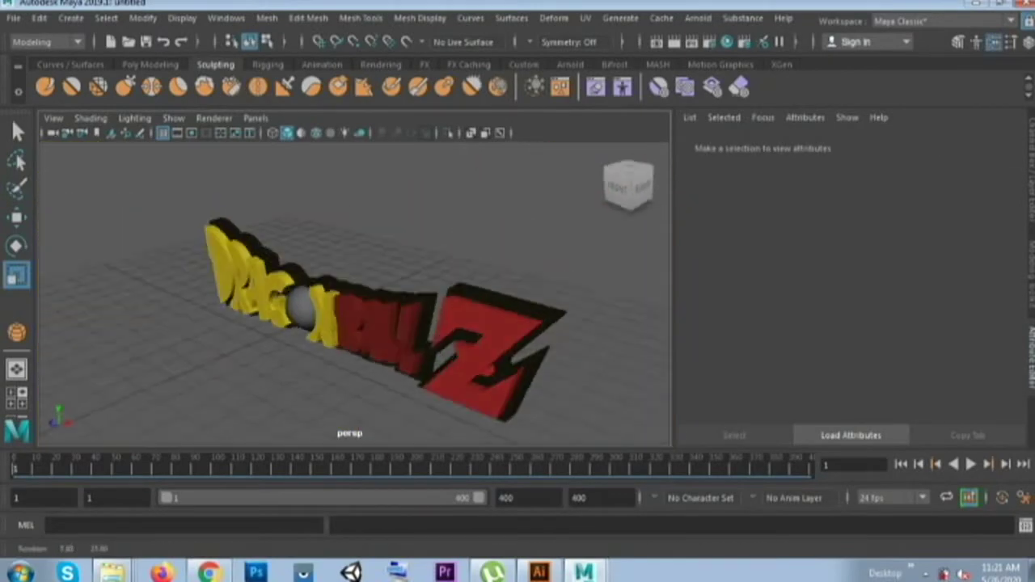
{"action": "left_click_drag", "start_coordinate": [356, 283], "coordinate": [324, 283], "text": "alt"}
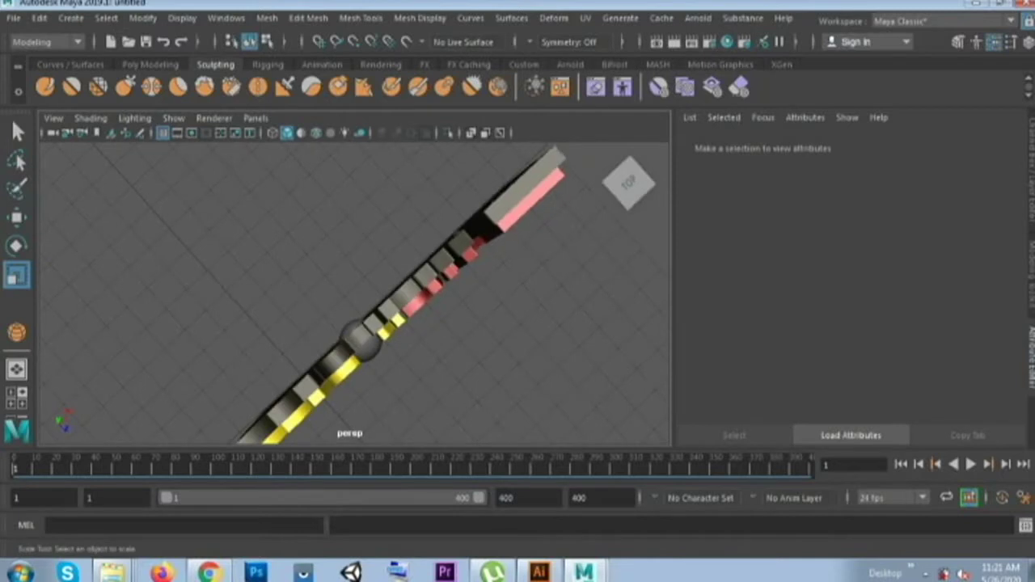
{"action": "left_click", "coordinate": [364, 339]}
{"action": "key", "text": "w"}
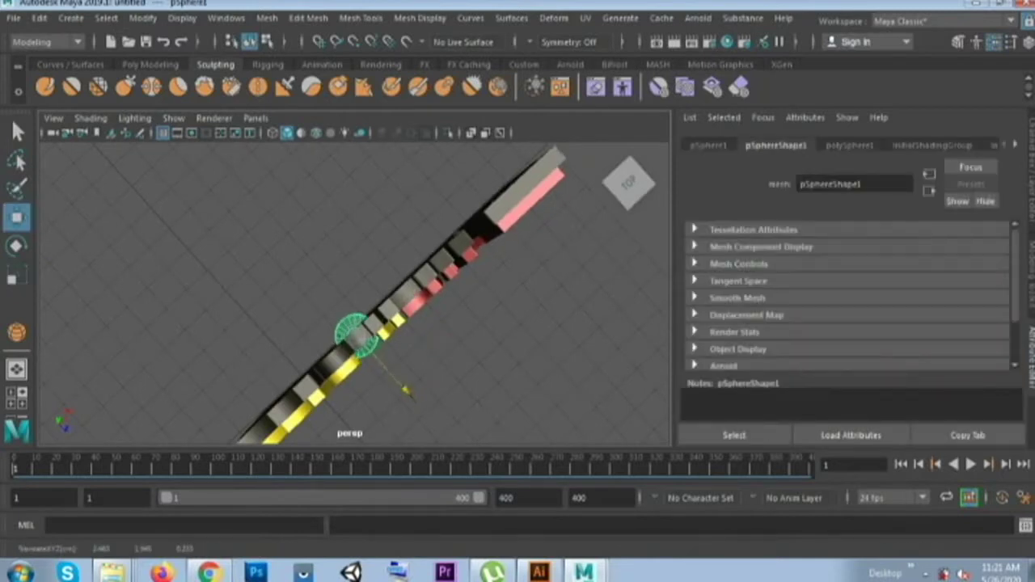
{"action": "left_click", "coordinate": [356, 364]}
{"action": "mouse_move", "coordinate": [356, 364]}
{"action": "left_mouse_down", "text": "alt"}
{"action": "mouse_move", "coordinate": [380, 316]}
{"action": "mouse_move", "coordinate": [376, 259]}
{"action": "mouse_move", "coordinate": [441, 258]}
{"action": "mouse_move", "coordinate": [384, 259]}
{"action": "mouse_move", "coordinate": [396, 261]}
{"action": "left_mouse_up", "text": "alt"}
{"action": "key", "text": "ctrl+z"}
Step: Save the scene as 3d.mb in Documents > youtube edit > video 1 logo animation
{"action": "key", "text": "q"}
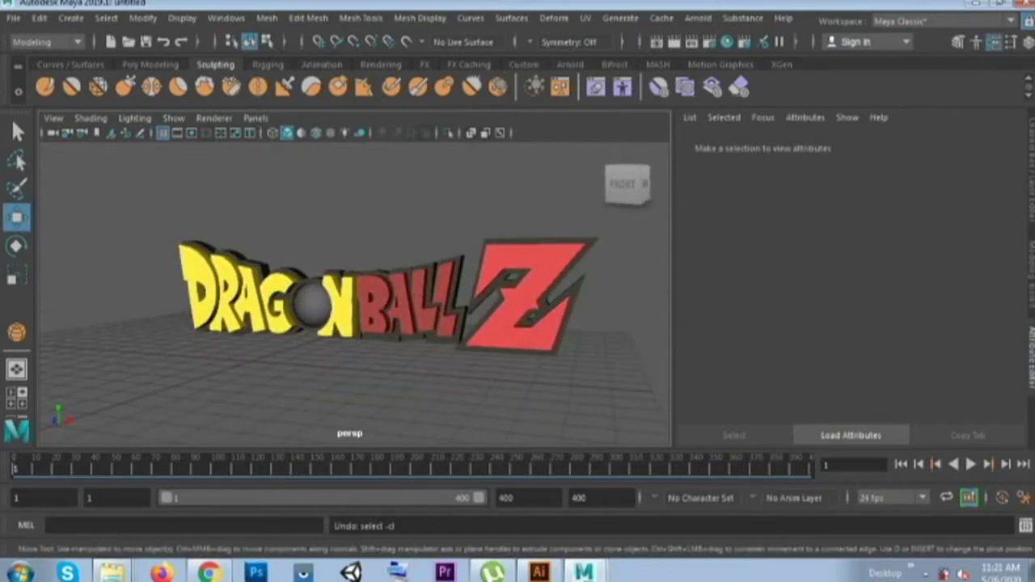
{"action": "key", "text": "ctrl+s"}
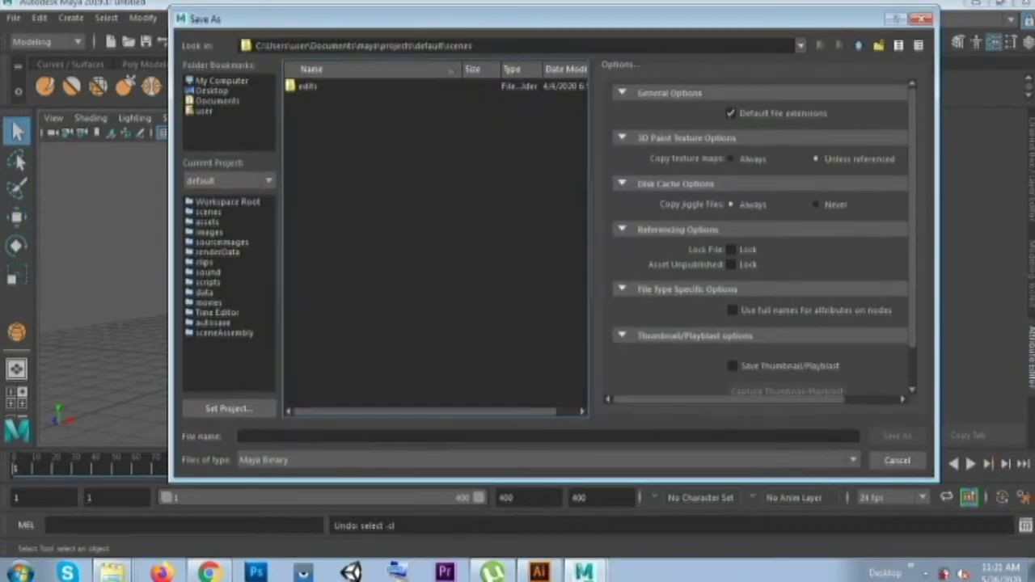
{"action": "left_click", "coordinate": [221, 80]}
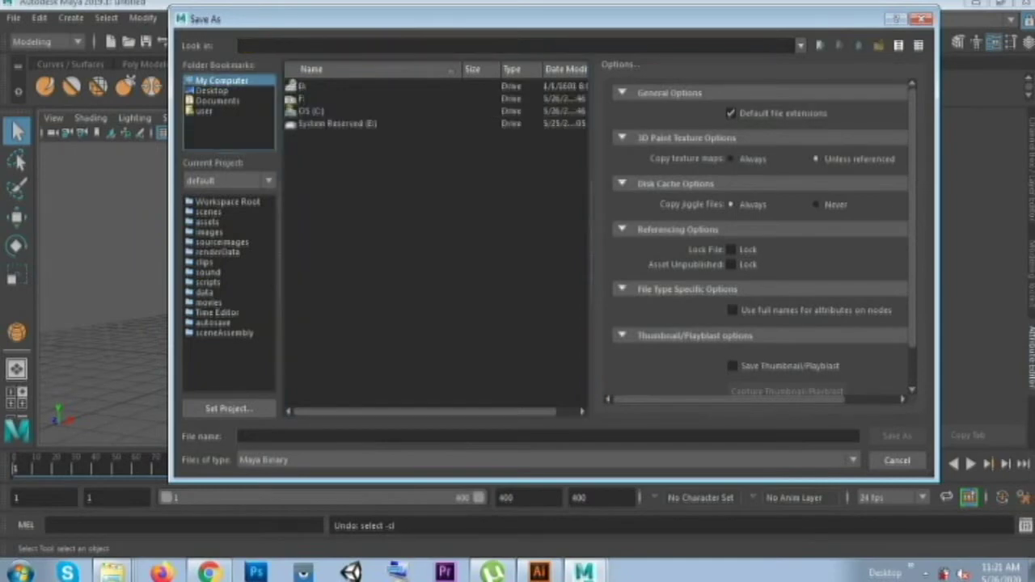
{"action": "left_click", "coordinate": [217, 101]}
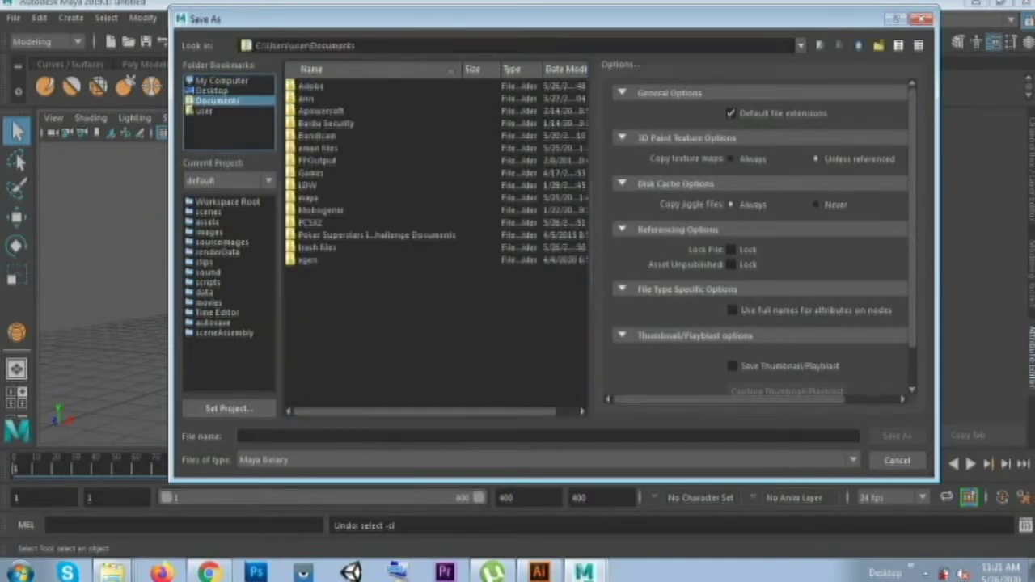
{"action": "double_click", "coordinate": [318, 148]}
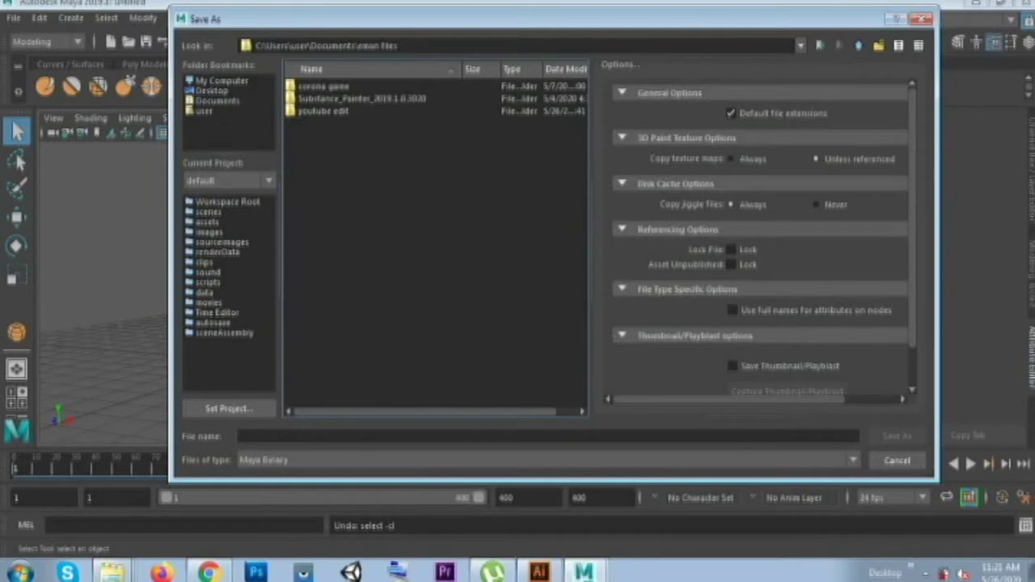
{"action": "key", "text": "Return"}
{"action": "left_click", "coordinate": [243, 435]}
{"action": "type", "text": "3d"}
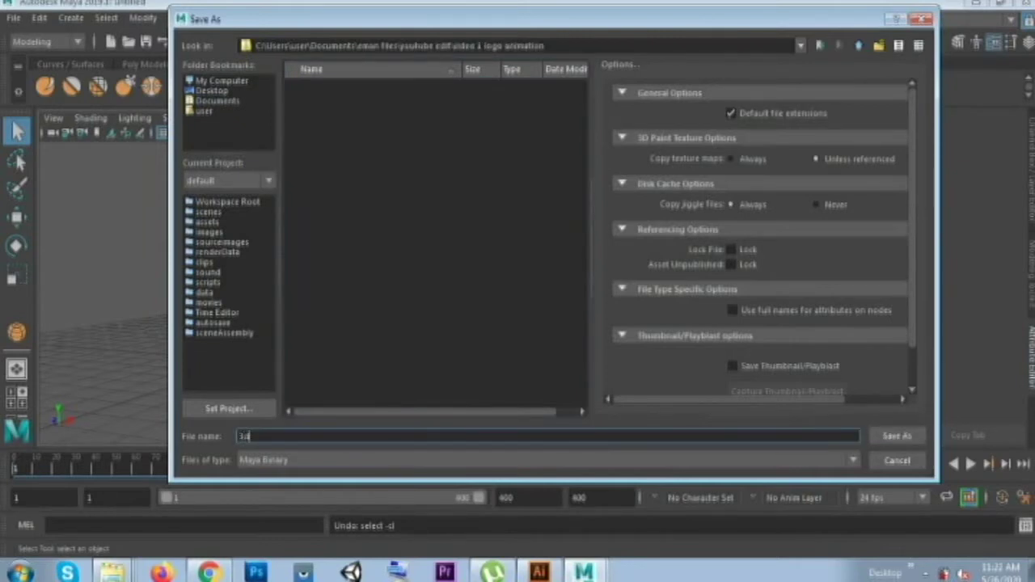
{"action": "key", "text": "Return"}
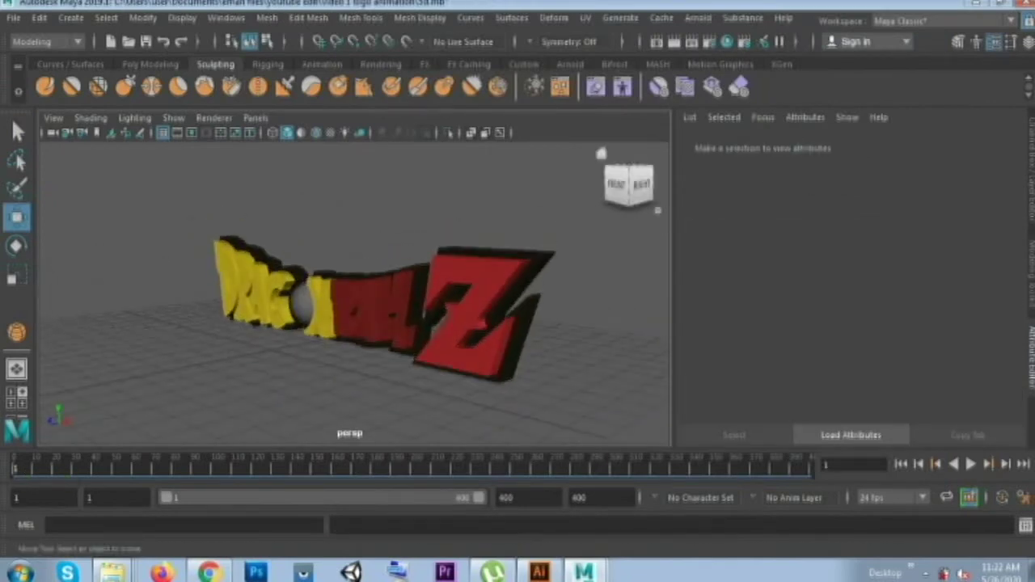
Step: Separate the Dragon Ball Z logo mesh into letter pieces and key them at frame 400
{"action": "left_click", "coordinate": [468, 315]}
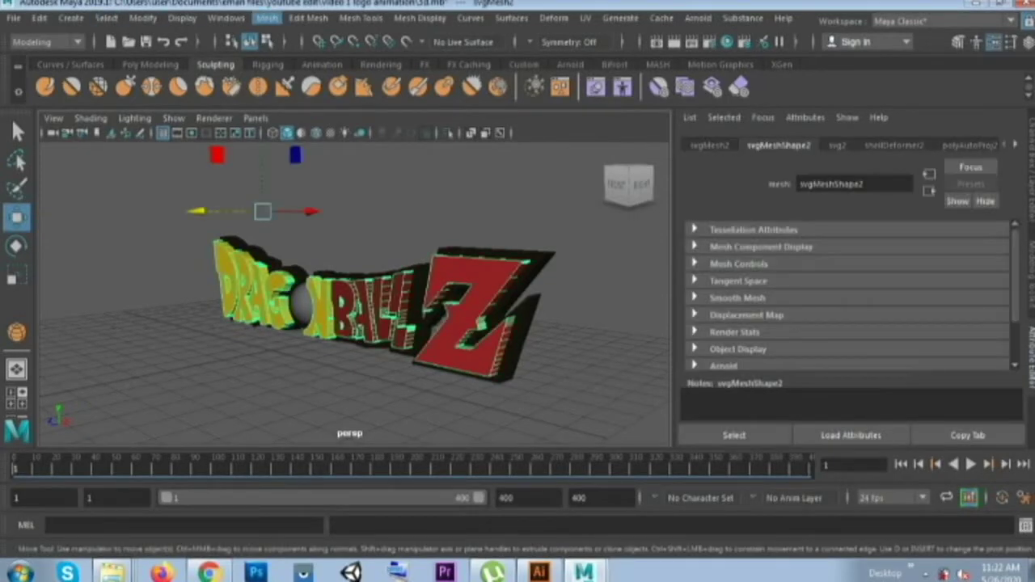
{"action": "left_click", "coordinate": [266, 18]}
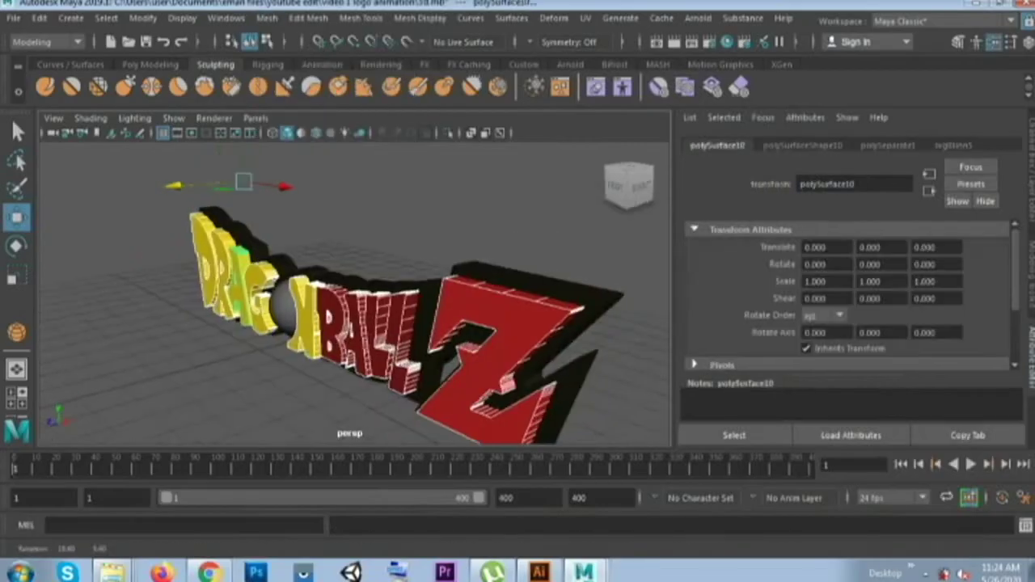
{"action": "left_click", "coordinate": [566, 315]}
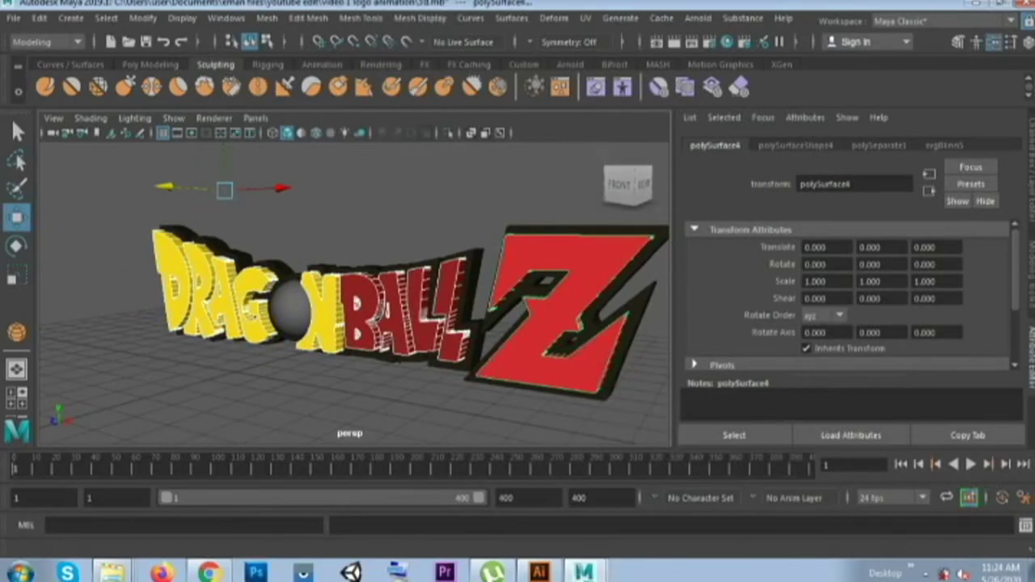
{"action": "key", "text": "Up"}
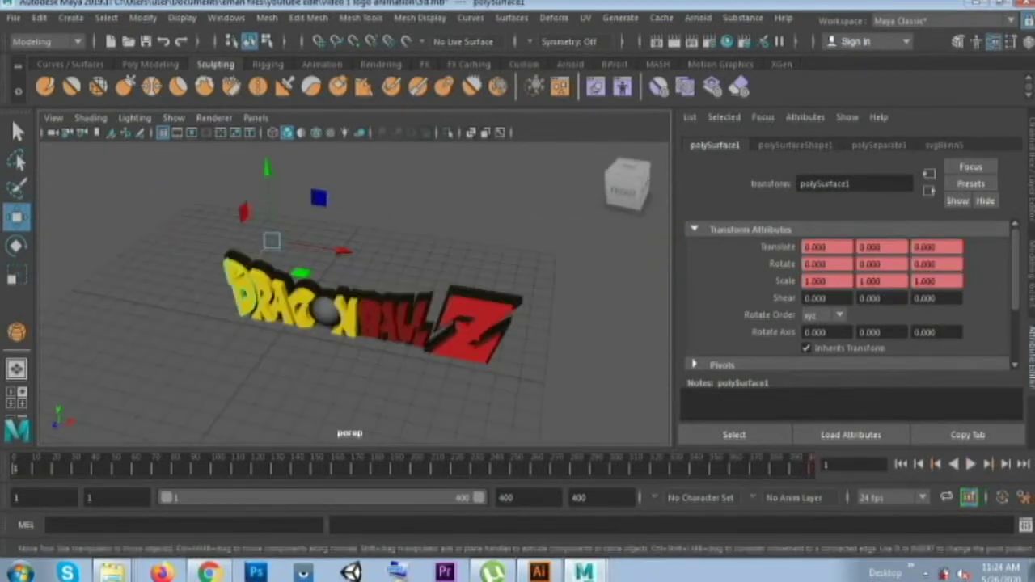
{"action": "left_click", "coordinate": [38, 17]}
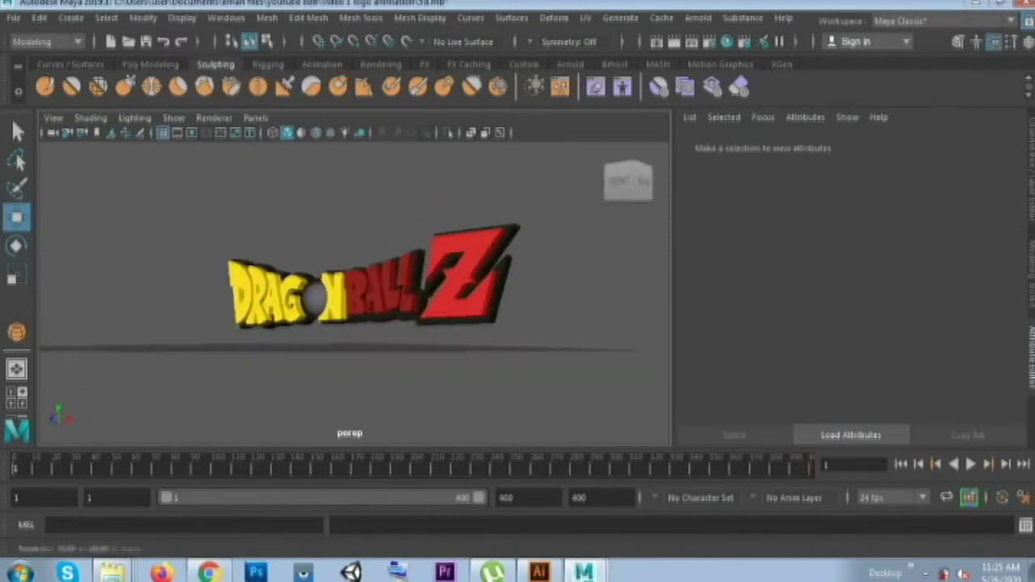
Step: Rotate the sphere piece out of place at frame 1, then play back the fly-in
{"action": "left_click", "coordinate": [315, 299]}
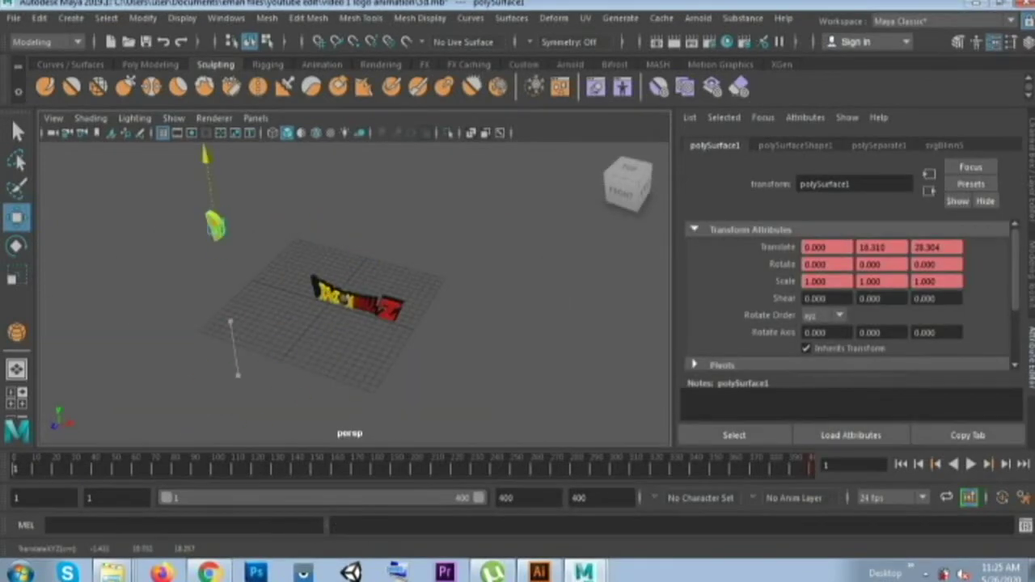
{"action": "key", "text": "e"}
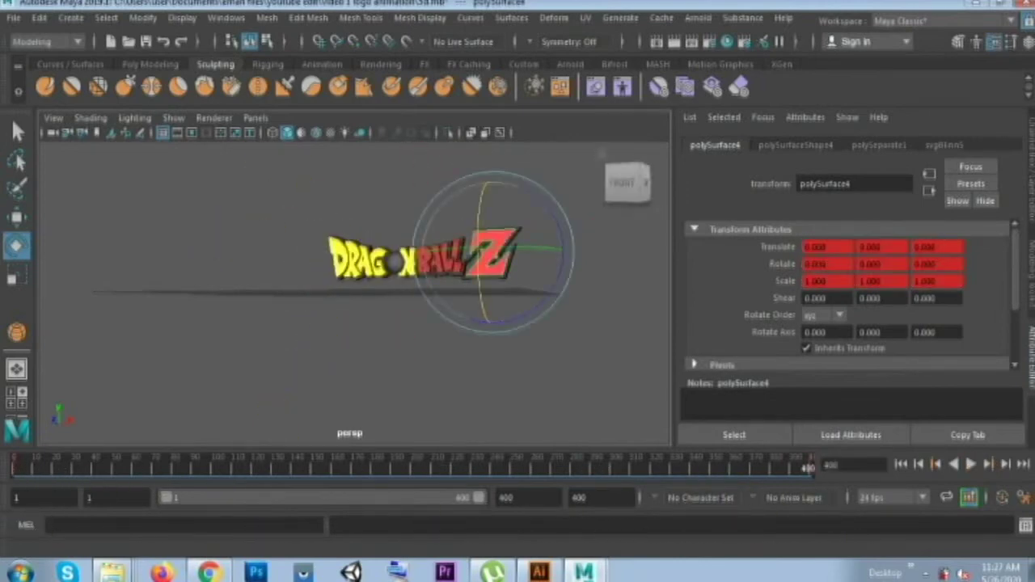
{"action": "left_click", "coordinate": [970, 463]}
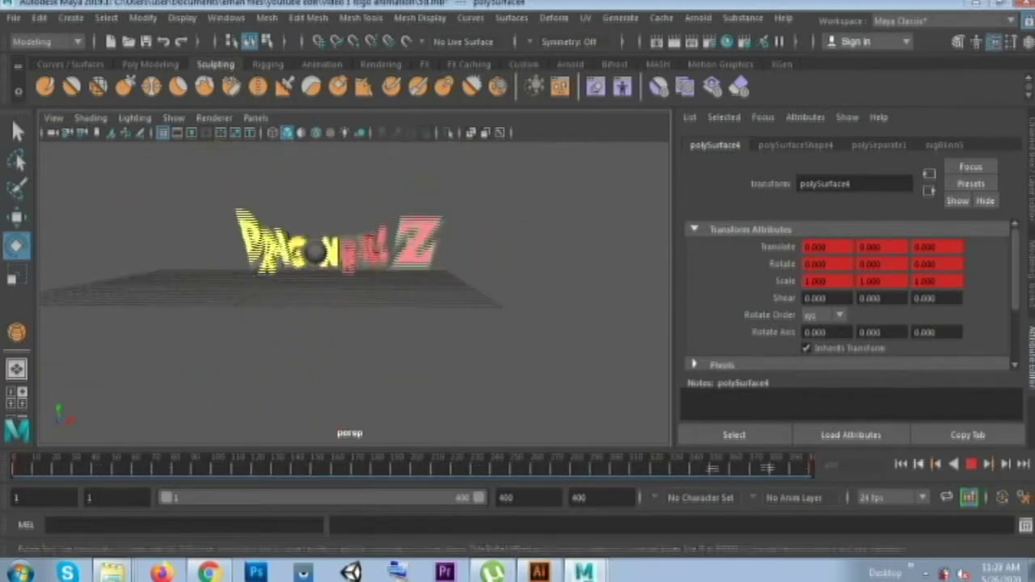
{"action": "key", "text": "Escape"}
{"action": "key", "text": "alt+shift+v"}
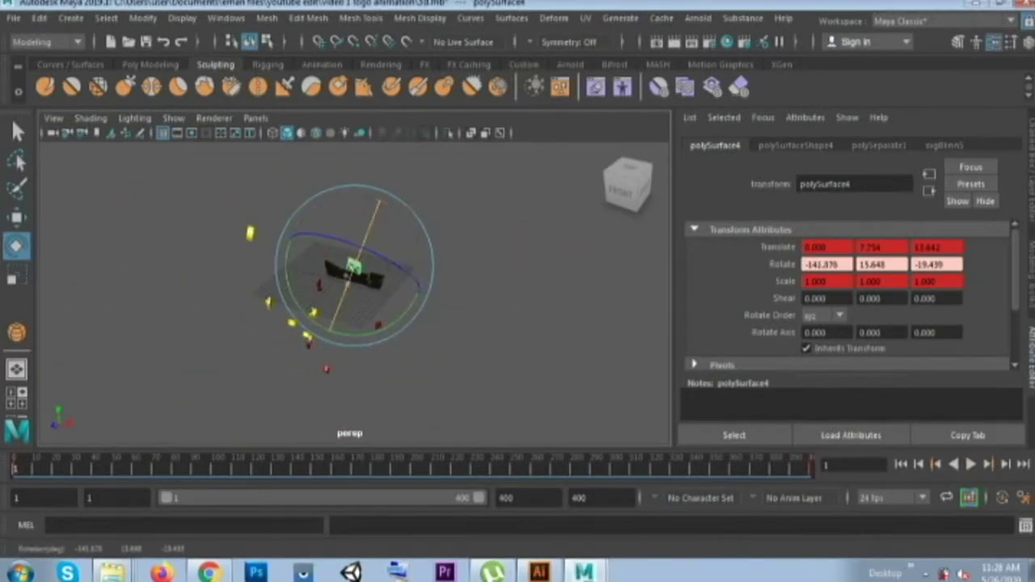
{"action": "key", "text": "alt+v"}
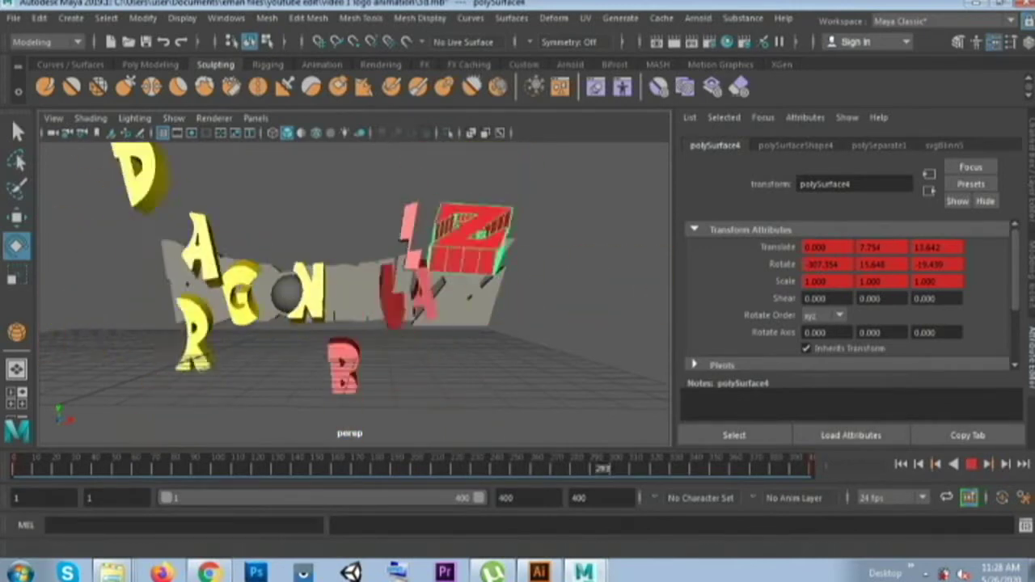
Step: Move and rotate more pieces like polySurface9 outward at frame 1 and play back to check
{"action": "left_click", "coordinate": [323, 223]}
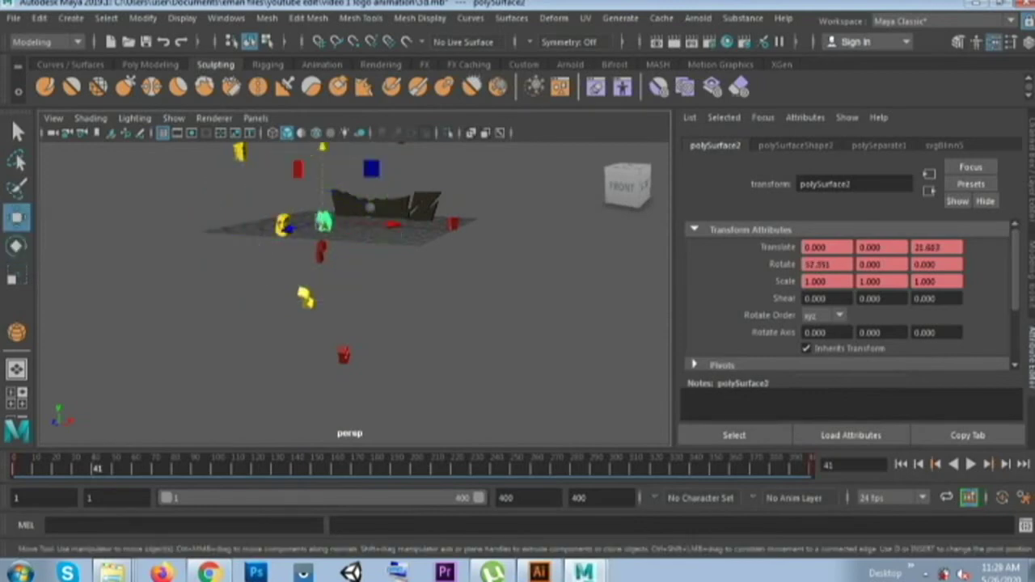
{"action": "left_click", "coordinate": [245, 166]}
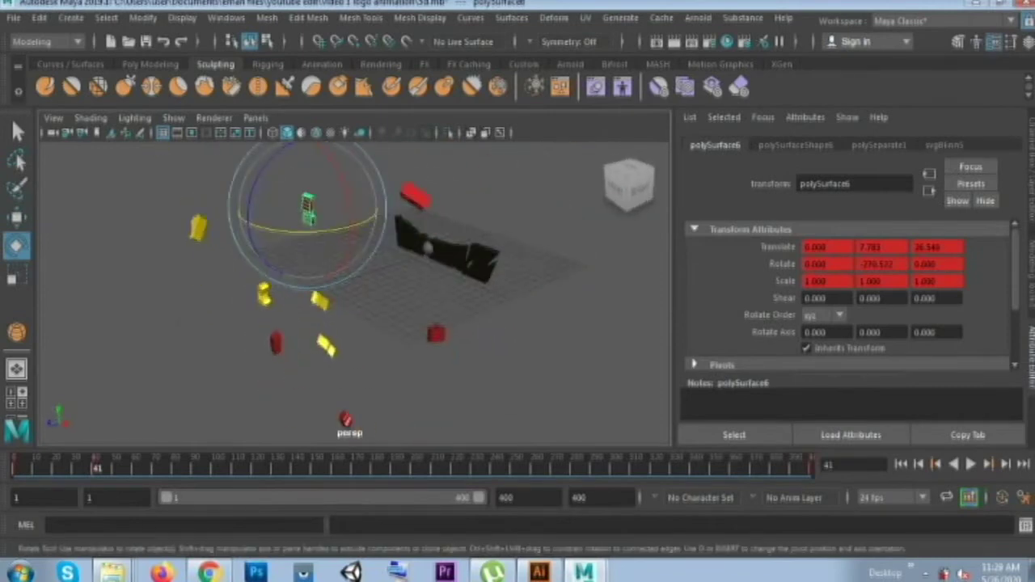
{"action": "key", "text": "alt+v"}
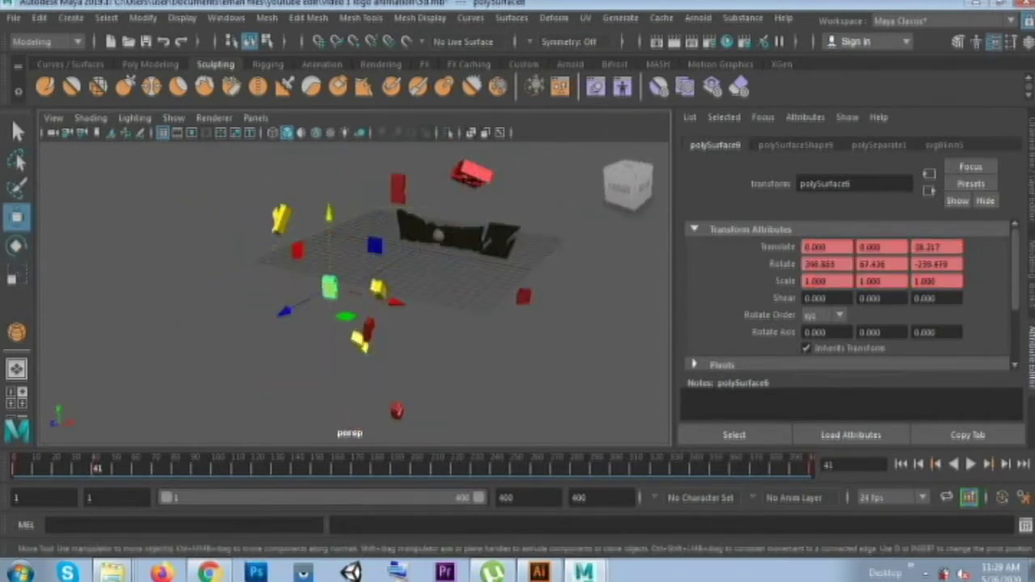
{"action": "key", "text": "w"}
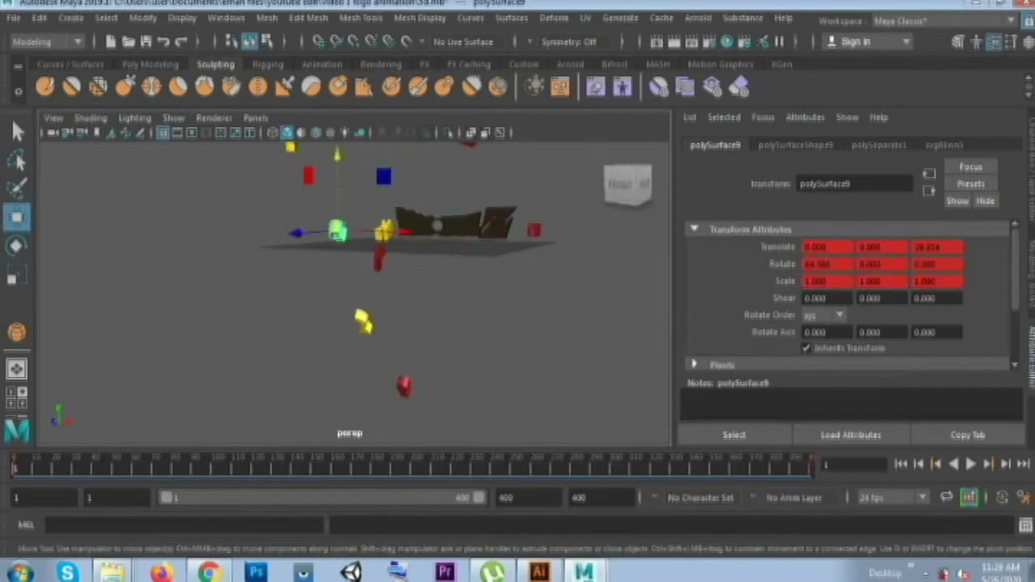
{"action": "key", "text": "alt+v"}
{"action": "key", "text": "alt+v"}
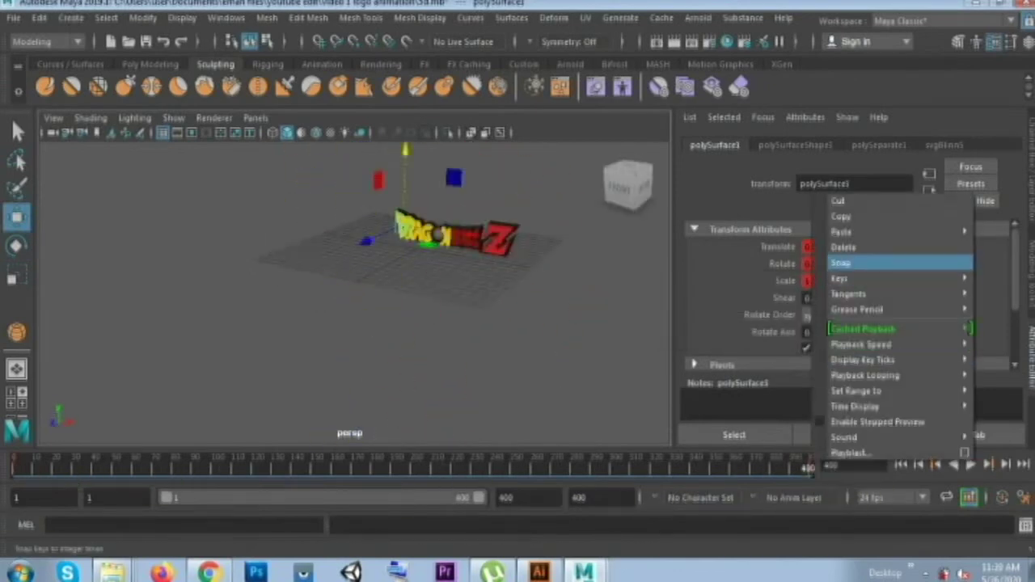
Step: Paste the copied keys onto the timeline to reset the piece's channels, then preview
{"action": "right_click_drag", "start_coordinate": [808, 467], "coordinate": [810, 468]}
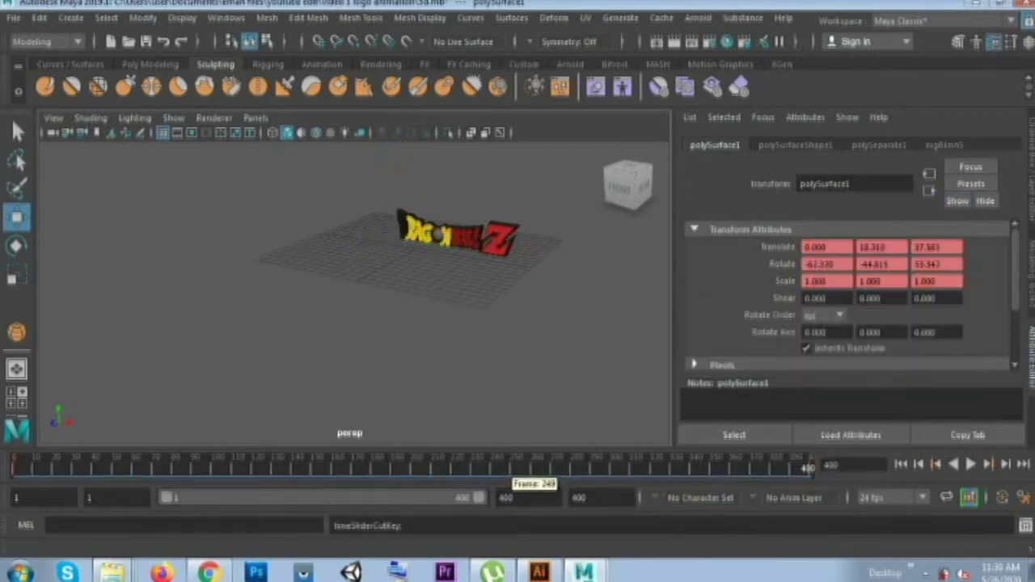
{"action": "right_click_drag", "start_coordinate": [526, 469], "coordinate": [566, 239]}
{"action": "right_click_drag", "start_coordinate": [703, 253], "coordinate": [705, 253]}
{"action": "right_click_drag", "start_coordinate": [808, 468], "coordinate": [740, 289]}
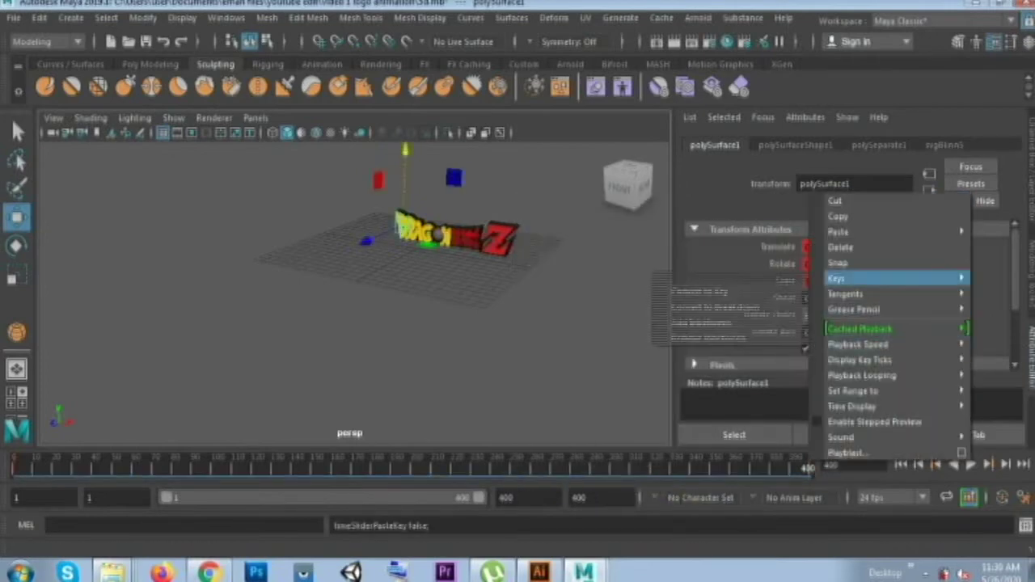
{"action": "mouse_move", "coordinate": [459, 468]}
{"action": "right_mouse_down"}
{"action": "mouse_move", "coordinate": [493, 234]}
{"action": "mouse_move", "coordinate": [638, 247]}
{"action": "right_mouse_up"}
{"action": "key", "text": "alt+v"}
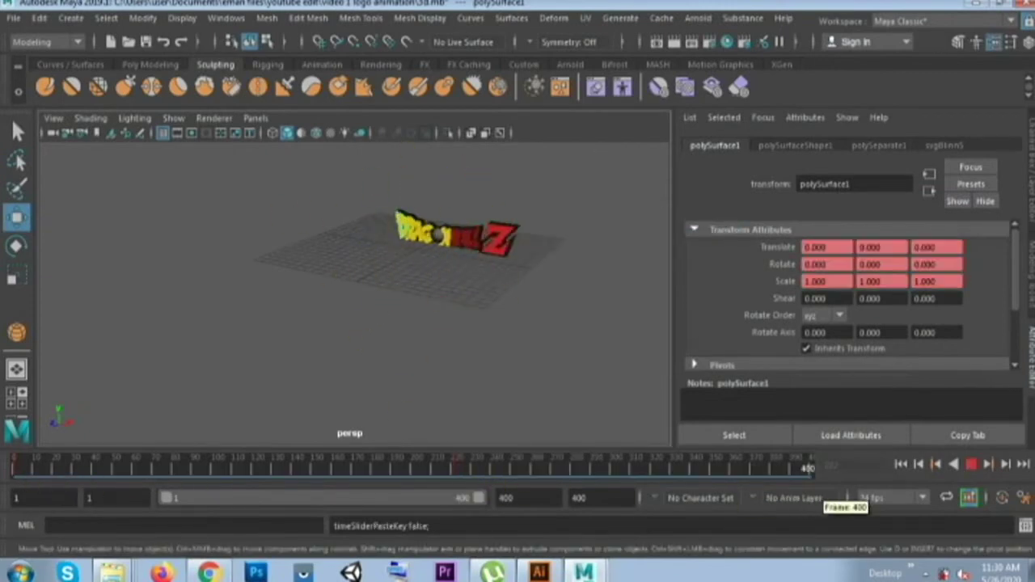
Step: Copy a piece's keys, paste them at frame 232, cut its end keys, and preview
{"action": "right_click_drag", "start_coordinate": [829, 467], "coordinate": [841, 220]}
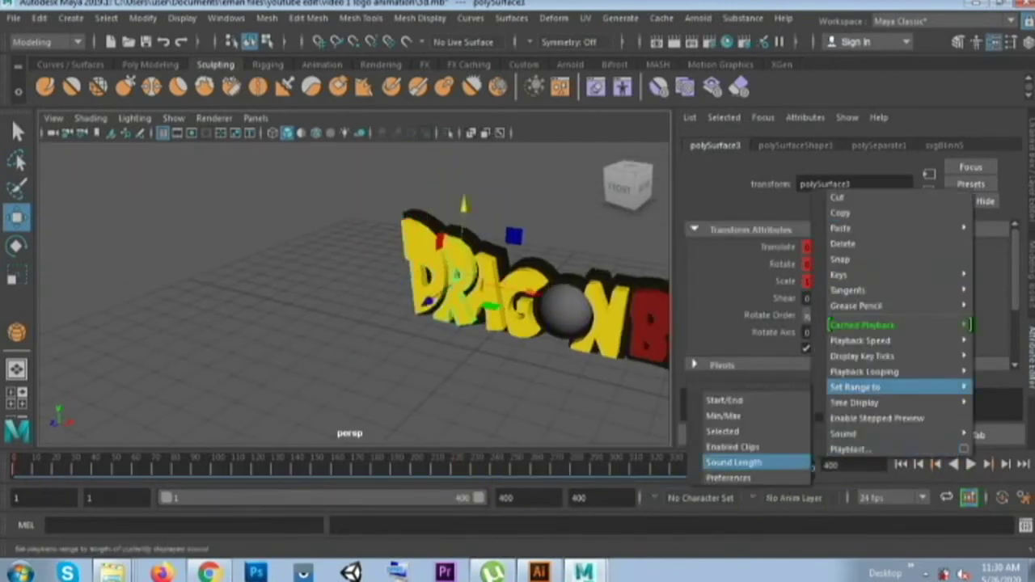
{"action": "left_click", "coordinate": [479, 468]}
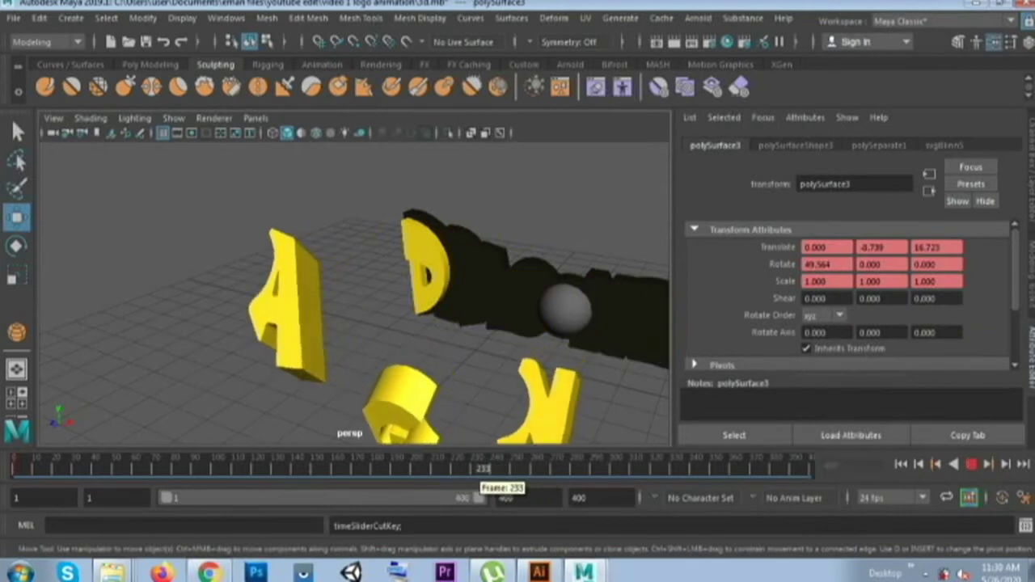
{"action": "right_click_drag", "start_coordinate": [480, 468], "coordinate": [518, 239]}
{"action": "left_click", "coordinate": [671, 238]}
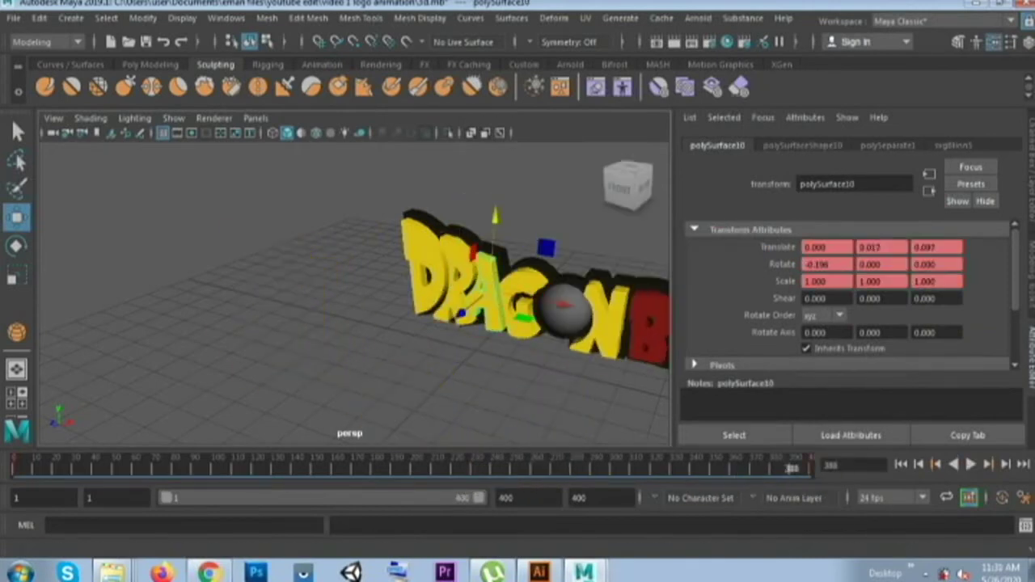
{"action": "right_click_drag", "start_coordinate": [808, 467], "coordinate": [836, 202]}
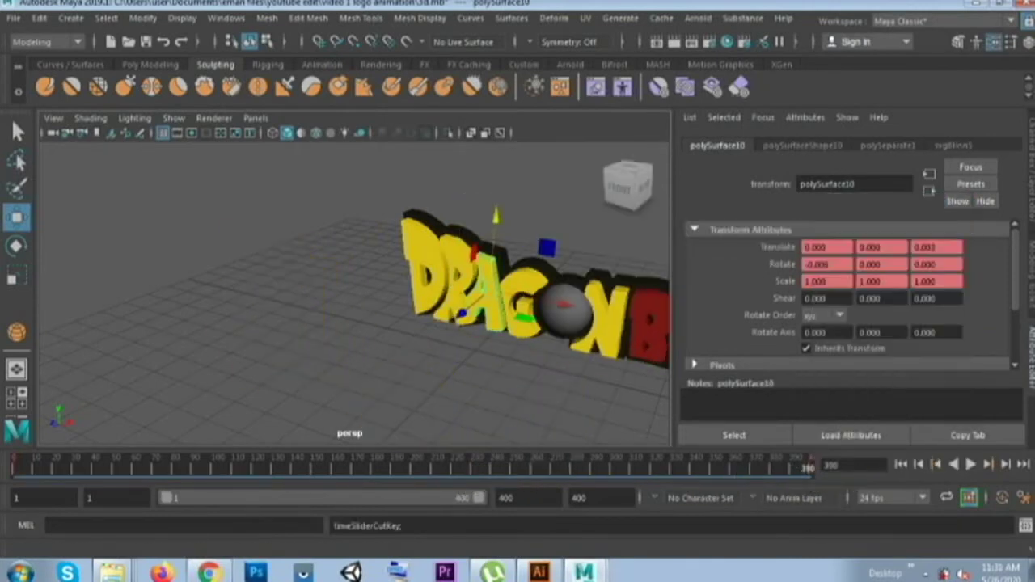
{"action": "right_click_drag", "start_coordinate": [809, 468], "coordinate": [834, 201]}
{"action": "key", "text": "alt+v"}
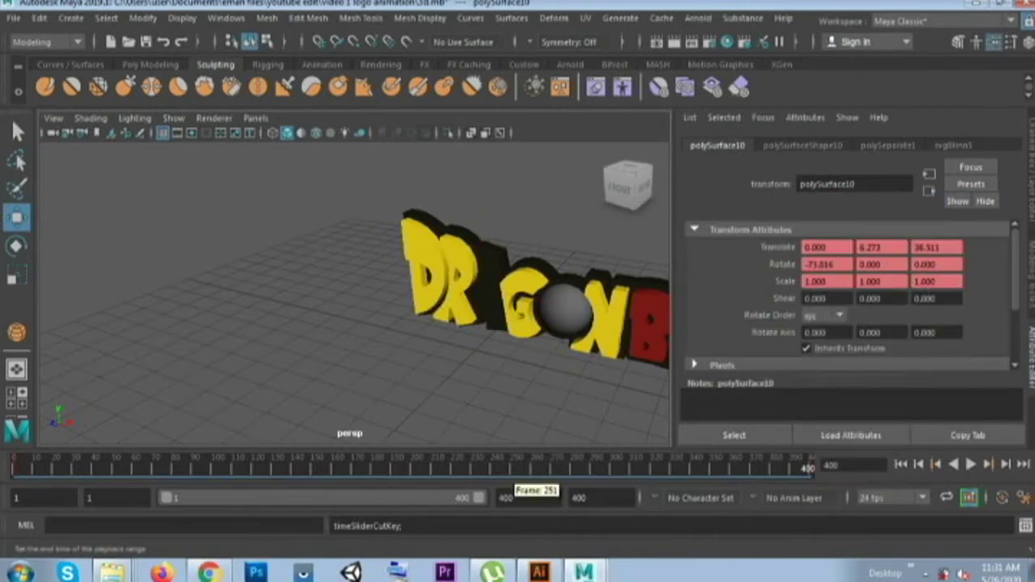
Step: Paste the piece's keys at frame 247 and preview the animation
{"action": "left_click_drag", "start_coordinate": [732, 467], "coordinate": [507, 468]}
{"action": "right_click_drag", "start_coordinate": [507, 467], "coordinate": [582, 237]}
{"action": "left_click", "coordinate": [697, 251]}
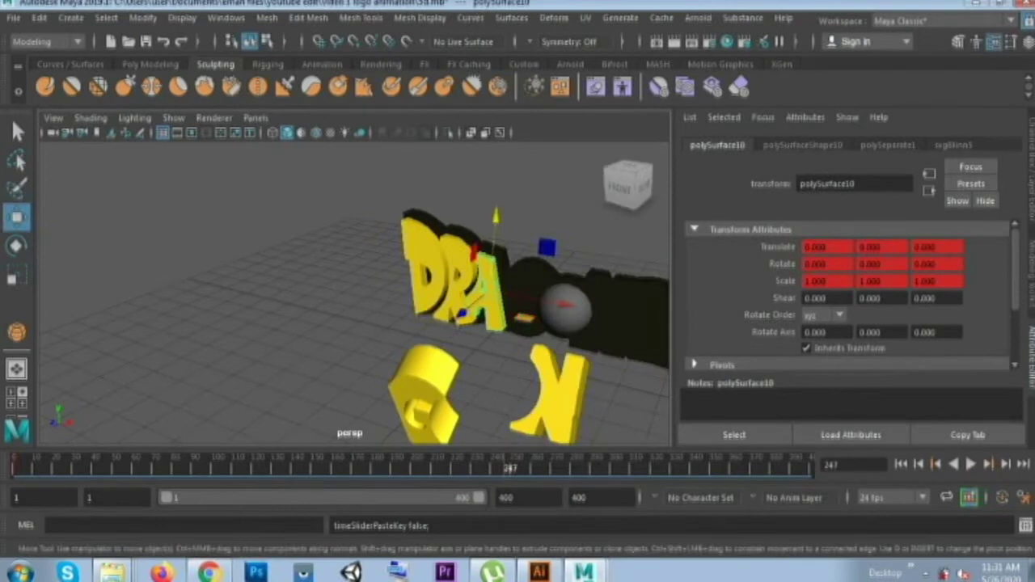
{"action": "right_click", "coordinate": [825, 467]}
{"action": "key", "text": "Escape"}
{"action": "right_click", "coordinate": [812, 467]}
{"action": "key", "text": "Escape"}
{"action": "right_click", "coordinate": [812, 468]}
{"action": "key", "text": "alt+v"}
Step: Paste the copied keys at frame 400 and play back the result
{"action": "mouse_move", "coordinate": [449, 467]}
{"action": "left_mouse_down"}
{"action": "mouse_move", "coordinate": [531, 468]}
{"action": "mouse_move", "coordinate": [472, 468]}
{"action": "mouse_move", "coordinate": [517, 467]}
{"action": "mouse_move", "coordinate": [495, 467]}
{"action": "left_mouse_up"}
{"action": "right_click_drag", "start_coordinate": [494, 468], "coordinate": [685, 253]}
{"action": "left_click", "coordinate": [686, 253]}
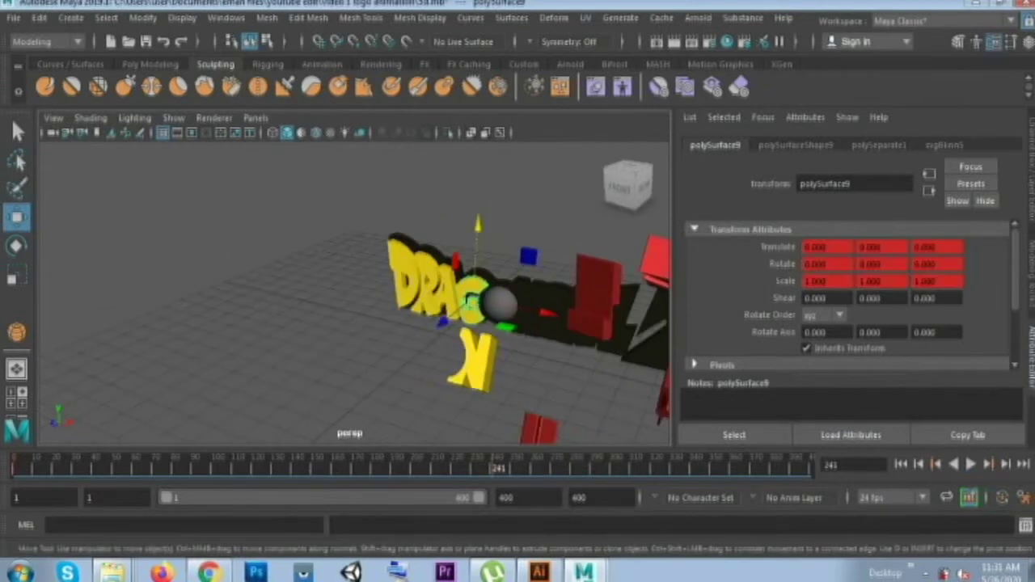
{"action": "key", "text": "alt+v"}
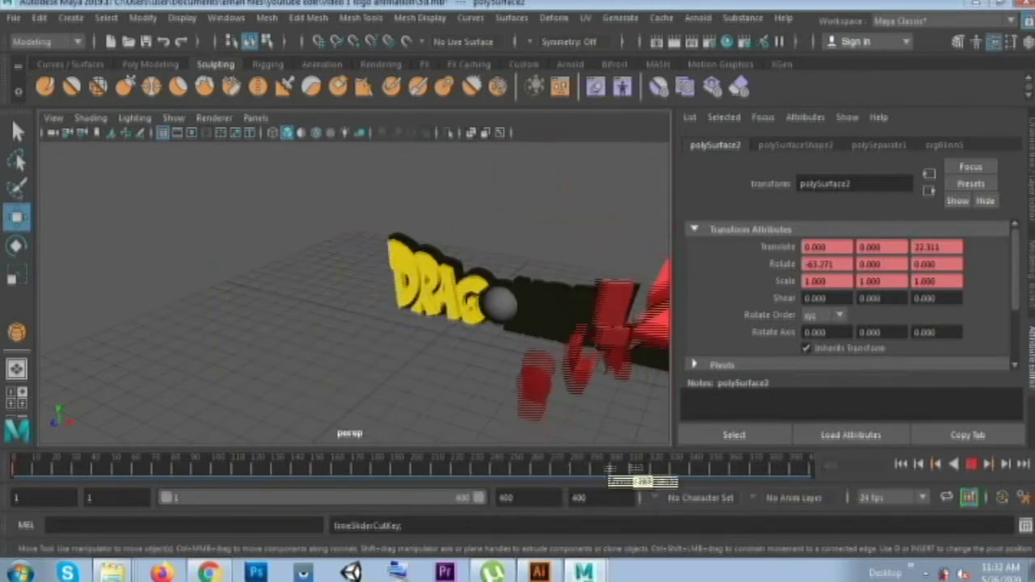
Step: Paste keys onto the current frame and play until the logo is assembled
{"action": "right_click", "coordinate": [507, 468]}
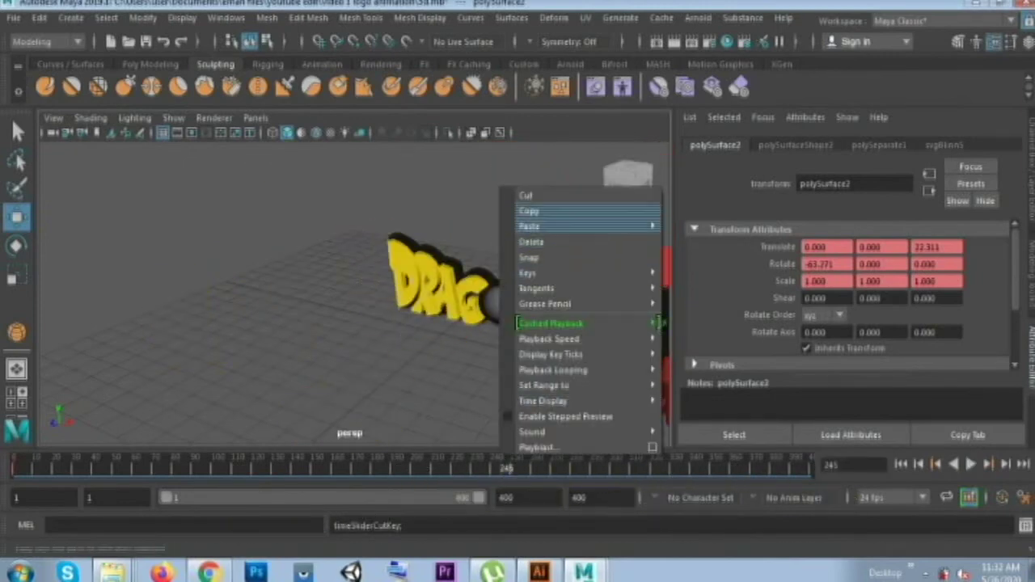
{"action": "left_click", "coordinate": [552, 224]}
{"action": "left_click", "coordinate": [970, 463]}
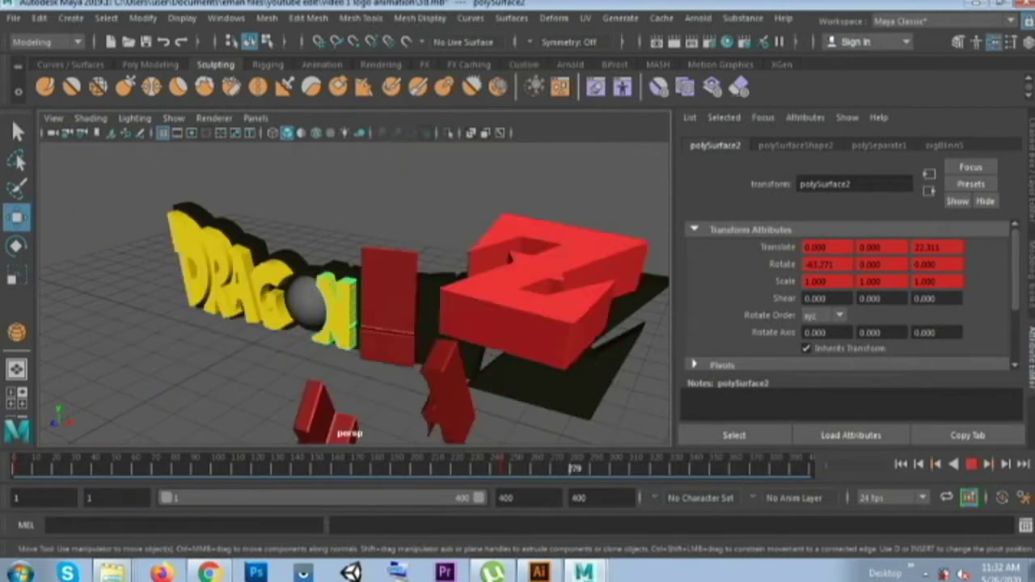
{"action": "left_click", "coordinate": [786, 467]}
Step: Cut a piece's keys at frame 400 and copy the keys at frame 247
{"action": "left_click_drag", "start_coordinate": [785, 467], "coordinate": [808, 467]}
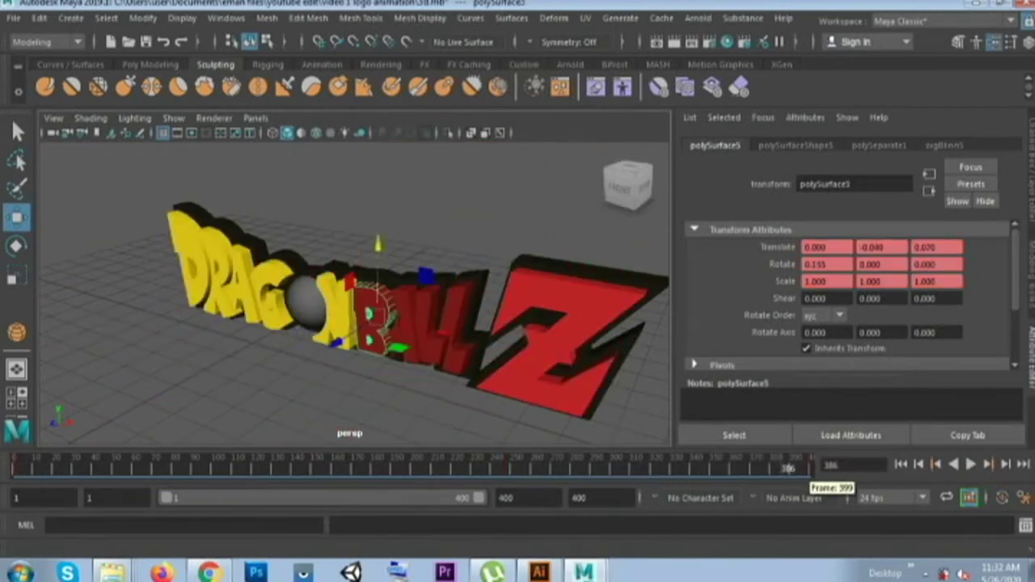
{"action": "right_click", "coordinate": [808, 467]}
{"action": "left_click", "coordinate": [837, 203]}
{"action": "left_click_drag", "start_coordinate": [426, 467], "coordinate": [509, 467]}
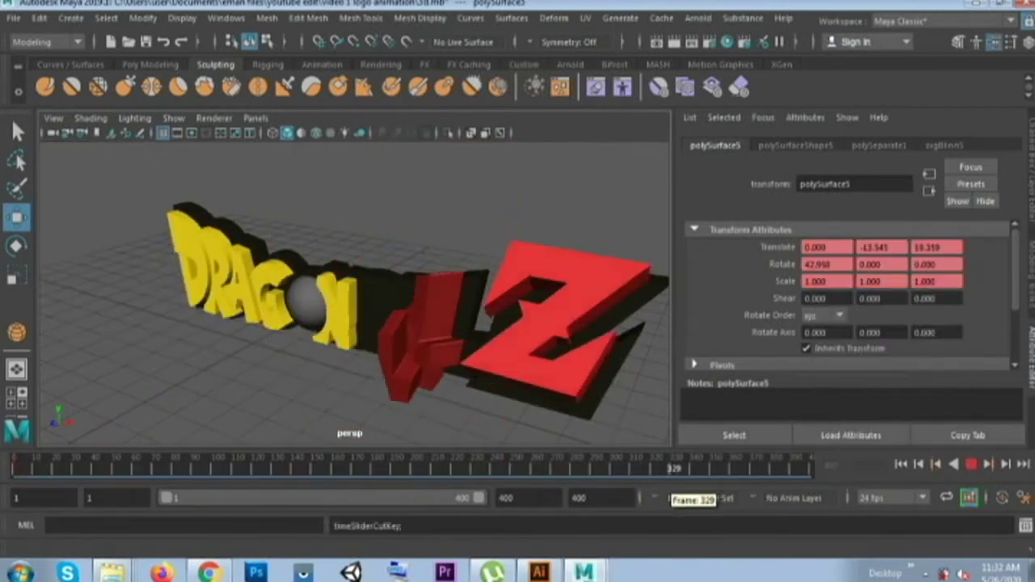
{"action": "right_click", "coordinate": [509, 467]}
{"action": "left_click", "coordinate": [535, 220]}
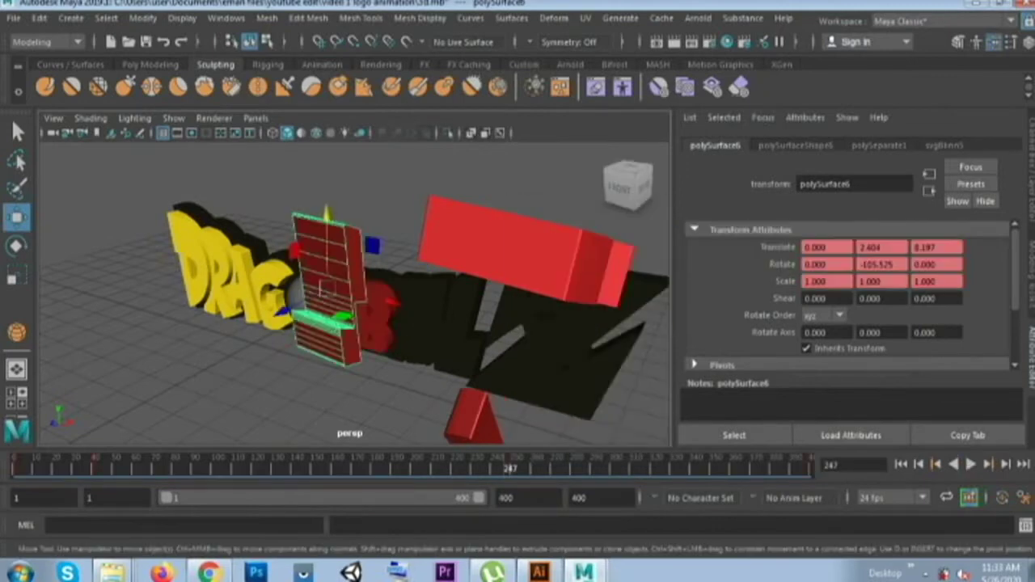
Step: For the next letter piece, move its frame-400 keys to frame 293
{"action": "left_click", "coordinate": [752, 467]}
{"action": "left_click", "coordinate": [808, 468]}
{"action": "right_click", "coordinate": [806, 467]}
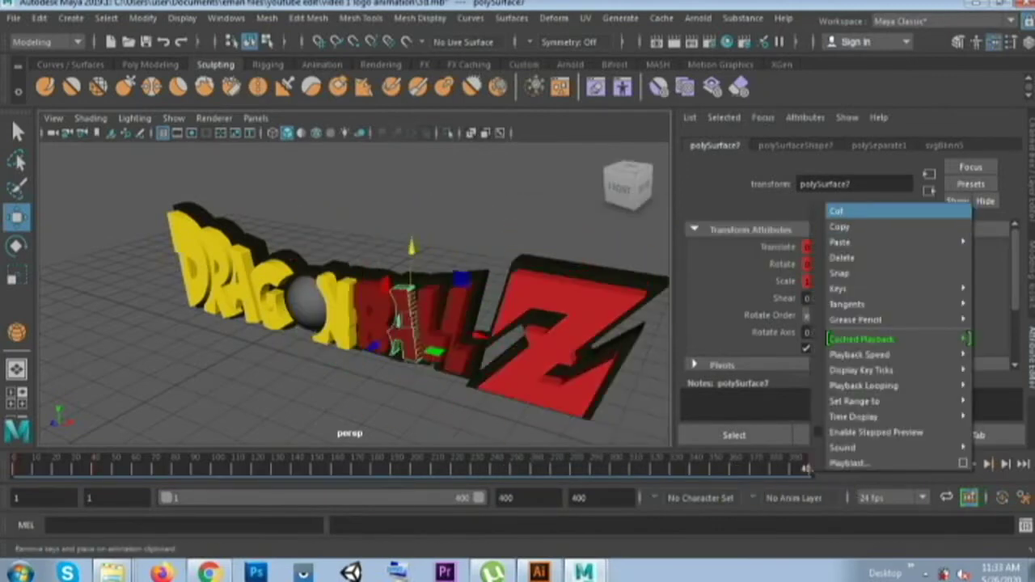
{"action": "left_click", "coordinate": [837, 210]}
{"action": "left_click_drag", "start_coordinate": [352, 467], "coordinate": [598, 469]}
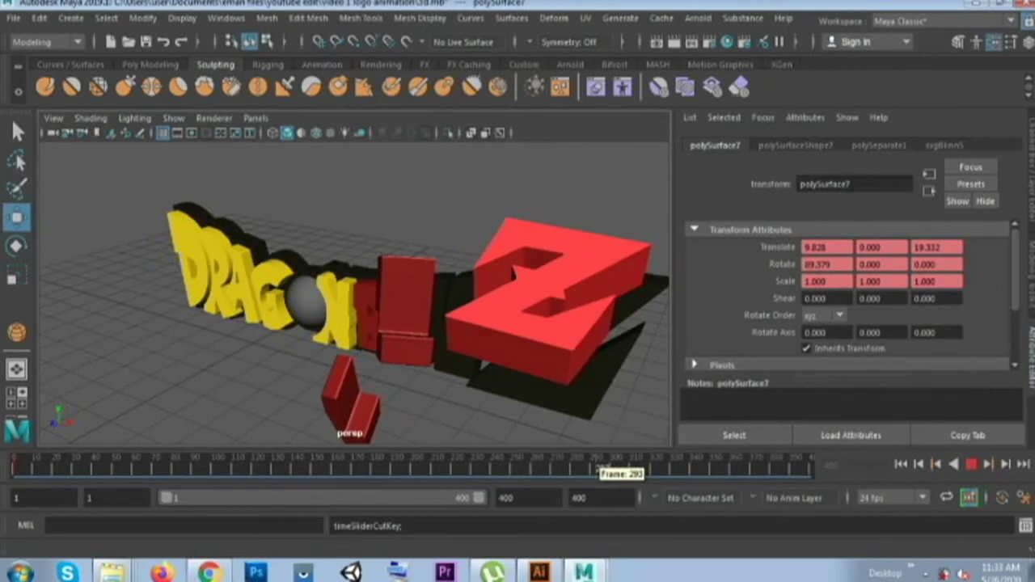
{"action": "right_click", "coordinate": [598, 467]}
{"action": "left_click", "coordinate": [788, 235]}
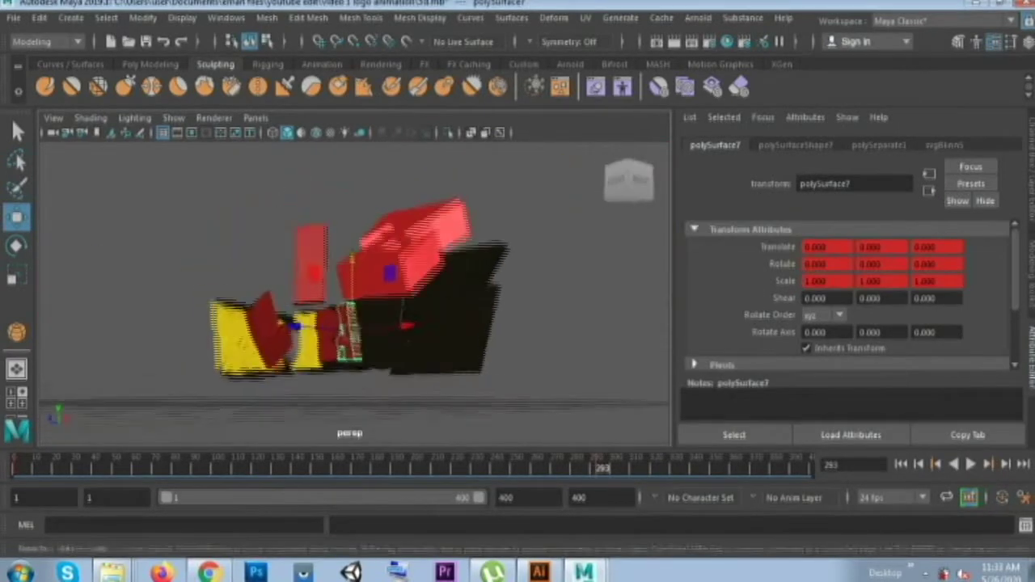
Step: Cut another piece's keys at frame 376 and paste them around frame 293
{"action": "left_click_drag", "start_coordinate": [598, 468], "coordinate": [766, 467]}
{"action": "right_click", "coordinate": [767, 468]}
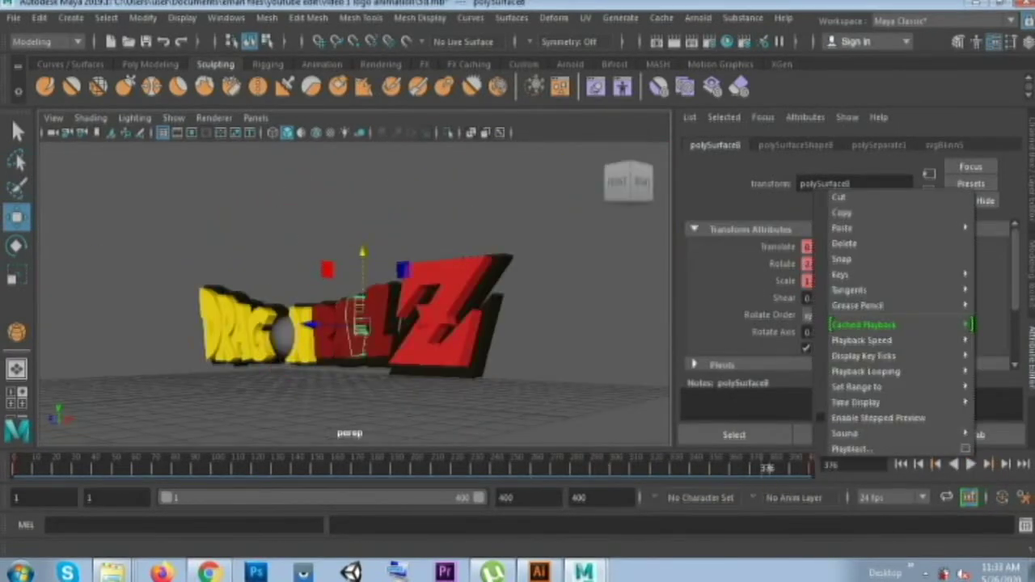
{"action": "key", "text": "Escape"}
{"action": "right_click", "coordinate": [767, 467]}
{"action": "left_click", "coordinate": [837, 197]}
{"action": "mouse_move", "coordinate": [767, 468]}
{"action": "left_mouse_down"}
{"action": "mouse_move", "coordinate": [594, 469]}
{"action": "mouse_move", "coordinate": [809, 467]}
{"action": "mouse_move", "coordinate": [719, 470]}
{"action": "left_mouse_up"}
{"action": "right_click", "coordinate": [663, 468]}
{"action": "left_click", "coordinate": [899, 250]}
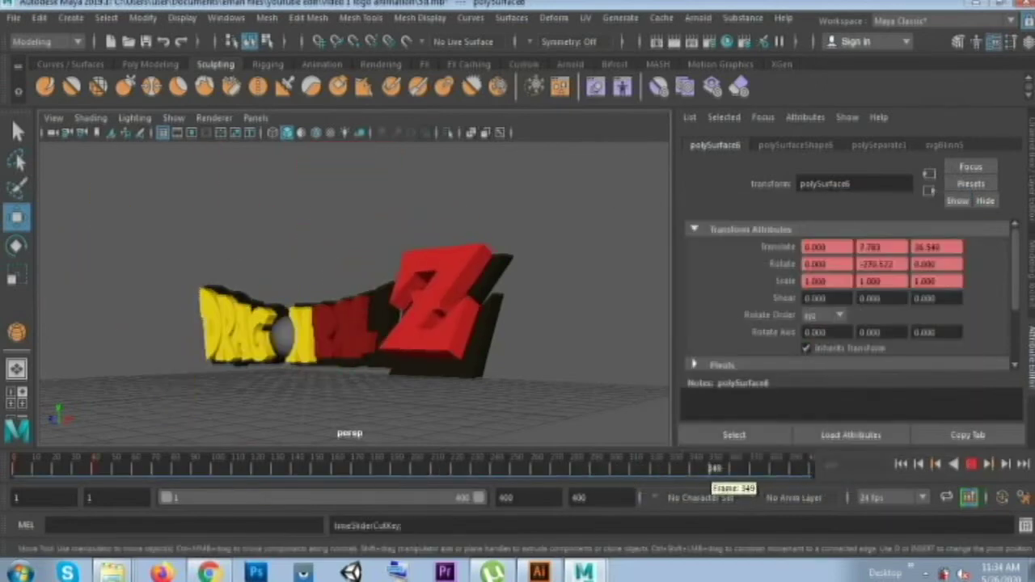
Step: Retime the Z piece's keys so it tumbles in, then play back to check timing
{"action": "right_click", "coordinate": [715, 467]}
{"action": "left_click", "coordinate": [899, 250]}
{"action": "left_click_drag", "start_coordinate": [715, 469], "coordinate": [809, 467]}
{"action": "right_click", "coordinate": [808, 467]}
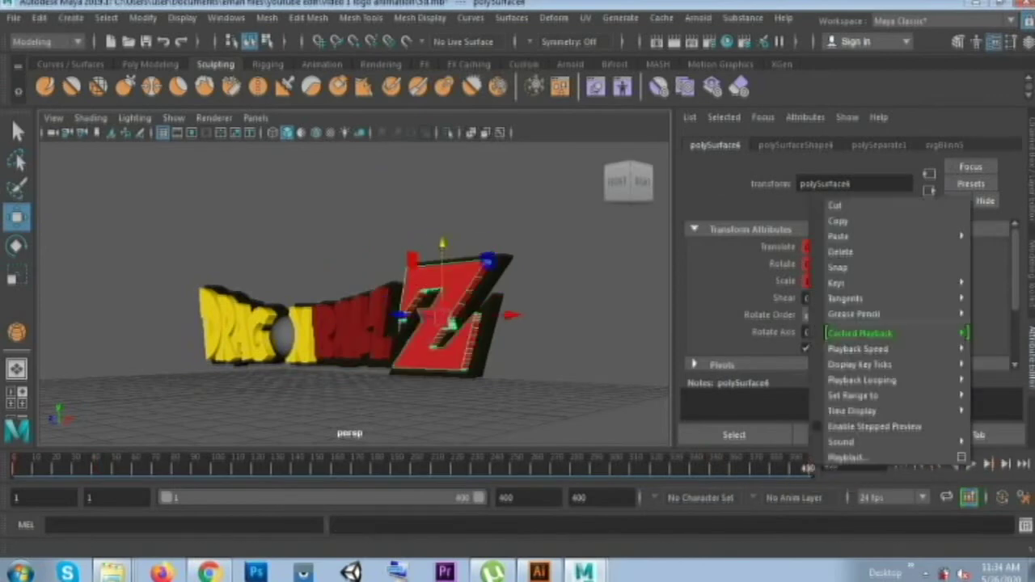
{"action": "key", "text": "alt+v"}
{"action": "right_click", "coordinate": [825, 247]}
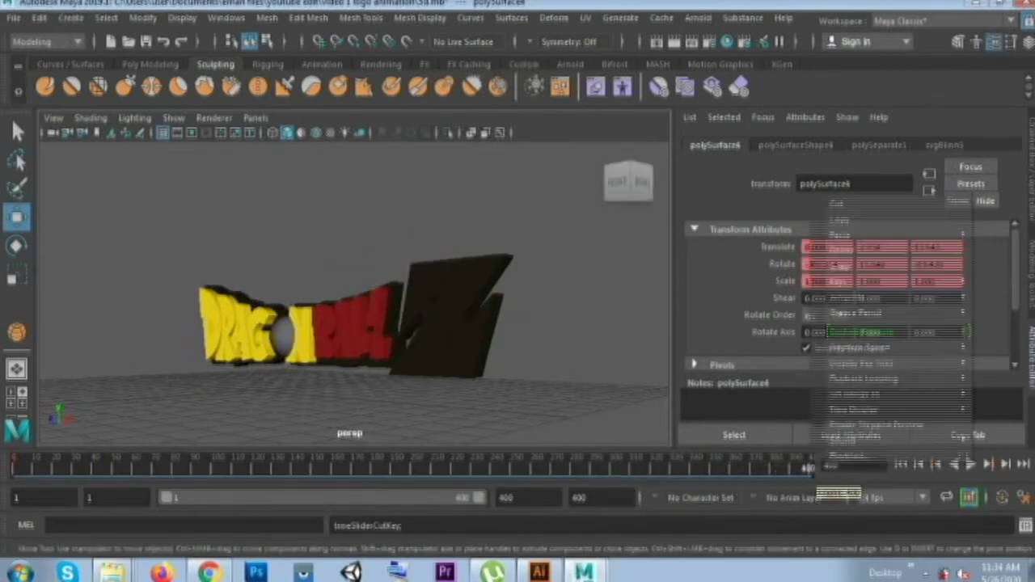
{"action": "left_click", "coordinate": [873, 235]}
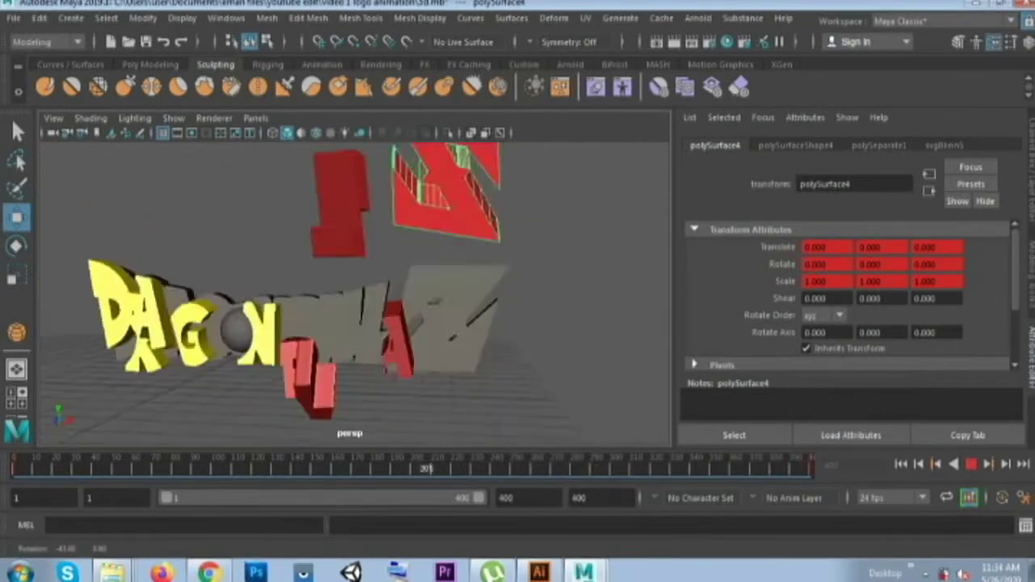
{"action": "key", "text": "alt+v"}
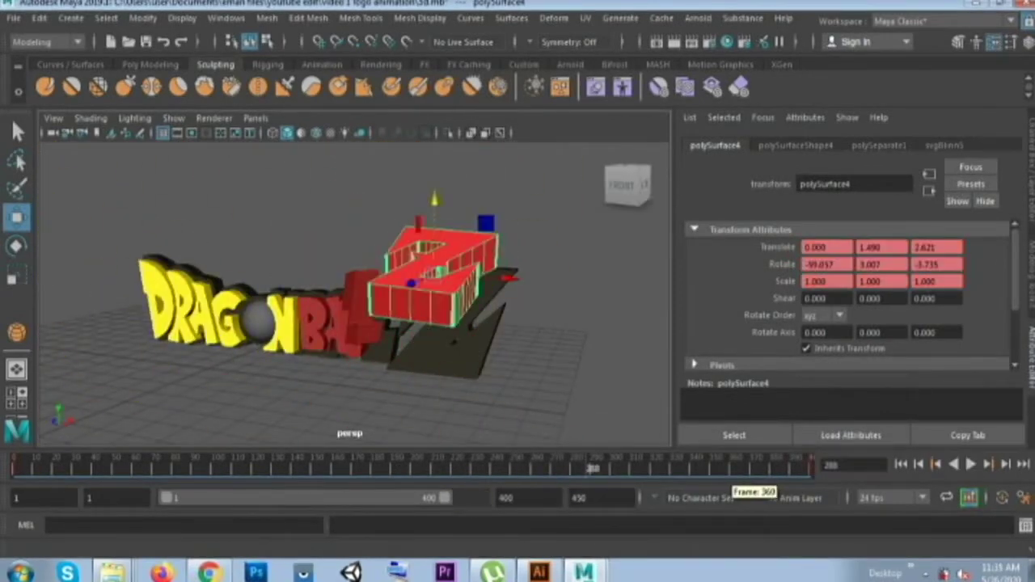
Step: Paste the sphere's keys at the last frame and key its final pose
{"action": "left_click", "coordinate": [257, 321]}
{"action": "left_click", "coordinate": [727, 467]}
{"action": "right_click", "coordinate": [728, 468]}
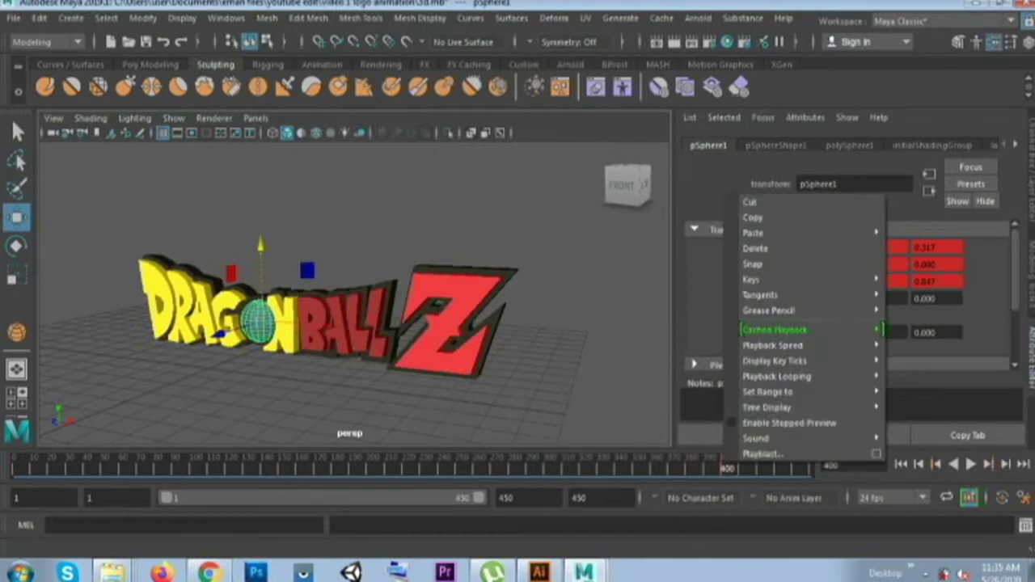
{"action": "left_click", "coordinate": [752, 217]}
{"action": "right_click", "coordinate": [812, 467]}
{"action": "left_click", "coordinate": [715, 254]}
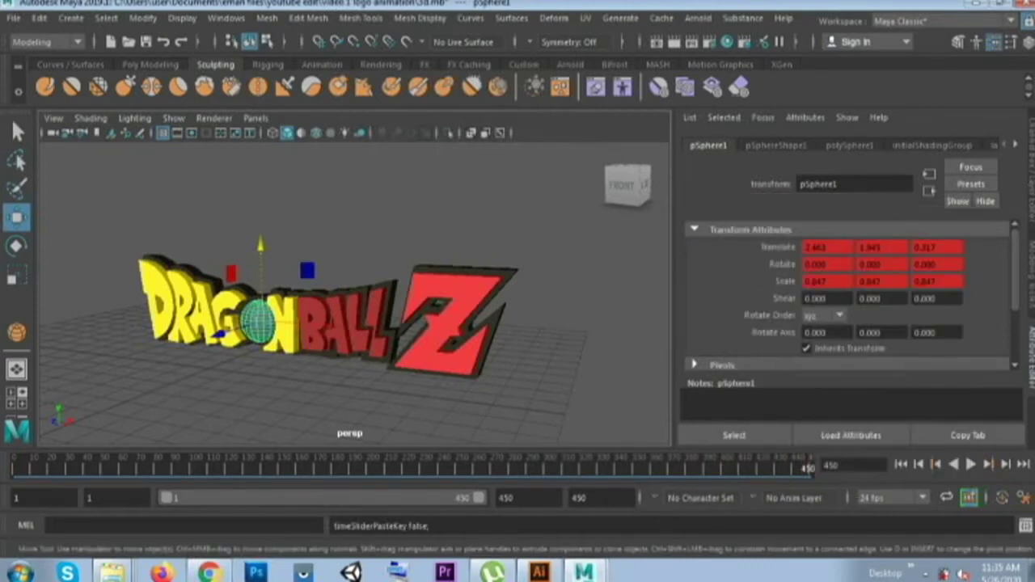
{"action": "key", "text": "s"}
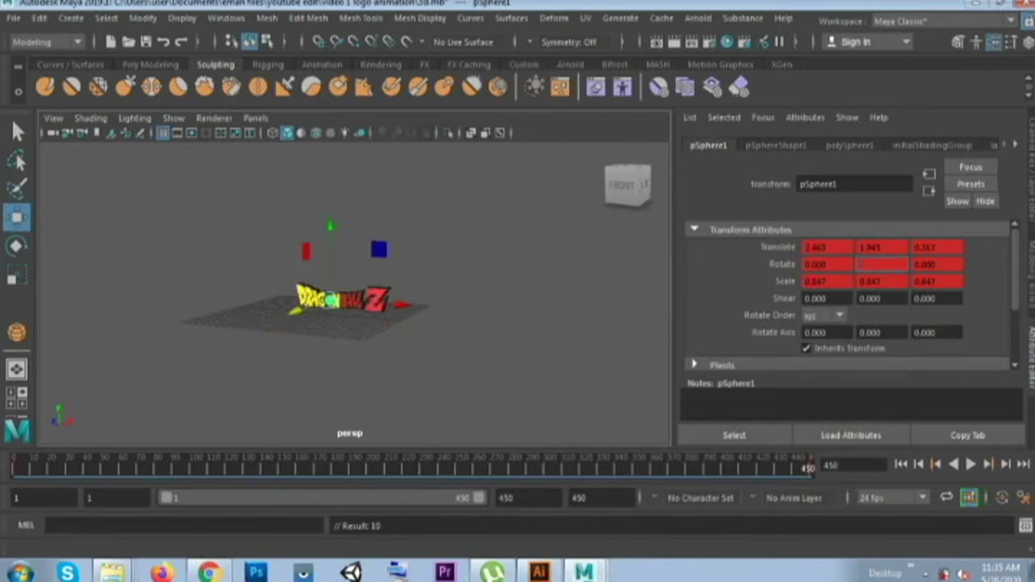
{"action": "type", "text": "-360.000"}
Step: Play the assembling logo animation back from the first frame
{"action": "key", "text": "alt+v"}
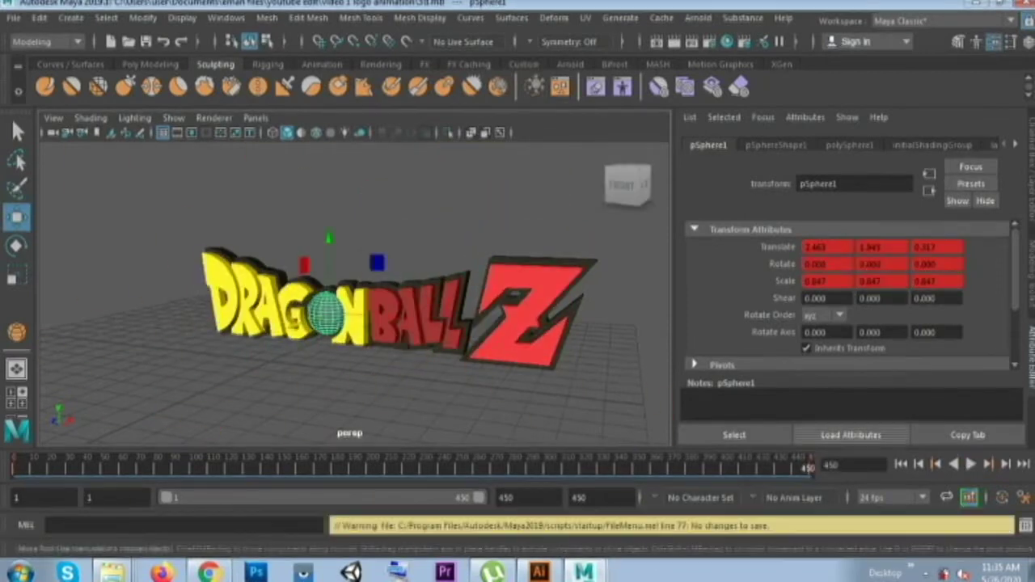
{"action": "key", "text": "alt+v"}
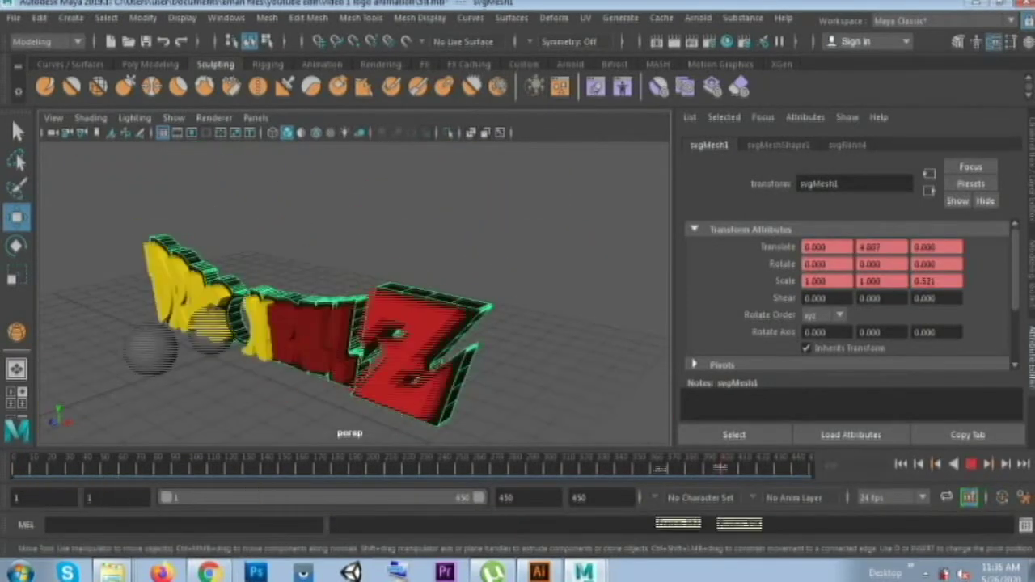
{"action": "key", "text": "alt+shift+v"}
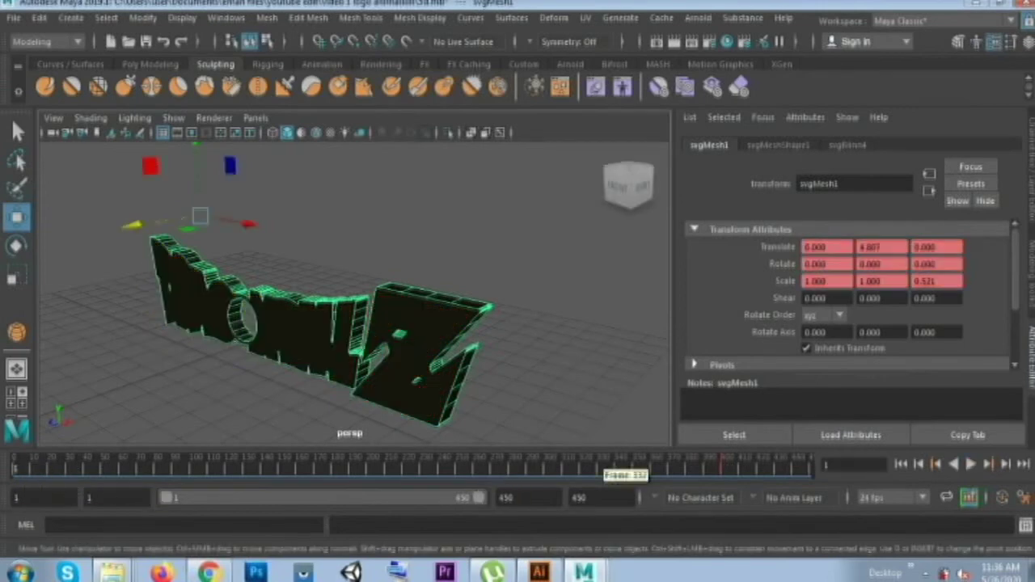
{"action": "key", "text": "alt+v"}
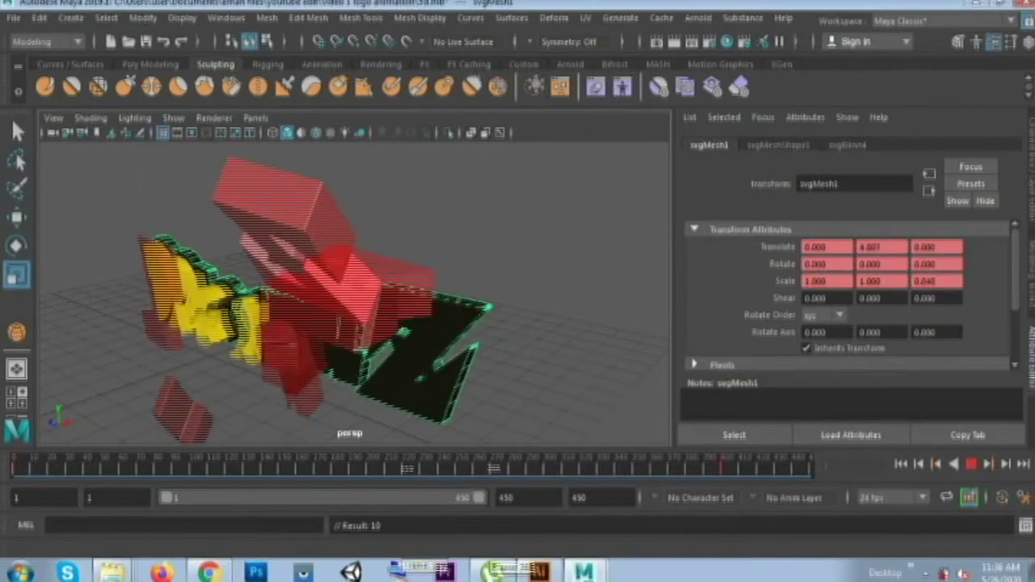
{"action": "key", "text": "alt+v"}
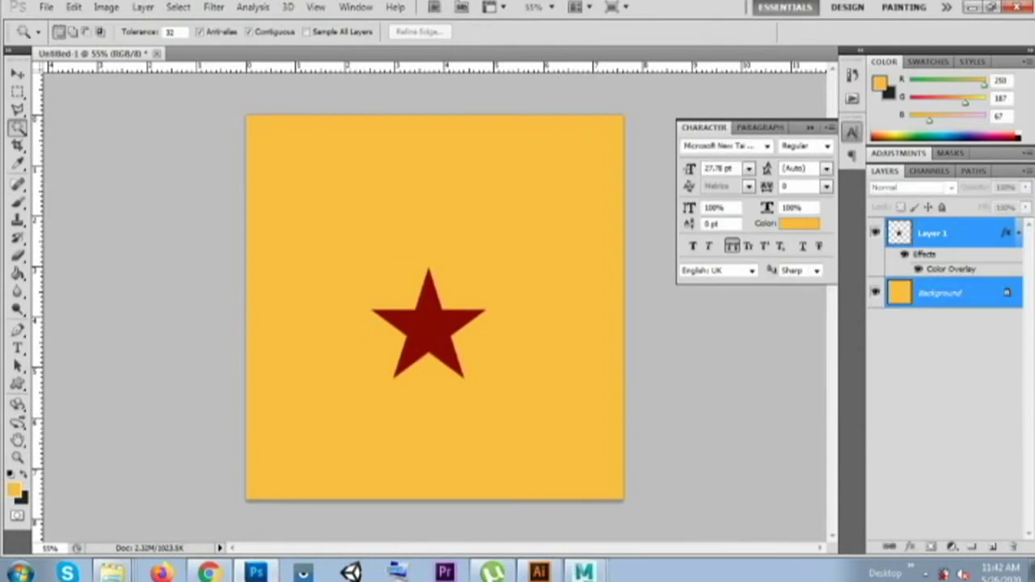
Step: Save As into Documents > eman files > video 1 logo animation, naming it star
{"action": "left_click", "coordinate": [46, 8]}
{"action": "left_click", "coordinate": [73, 244]}
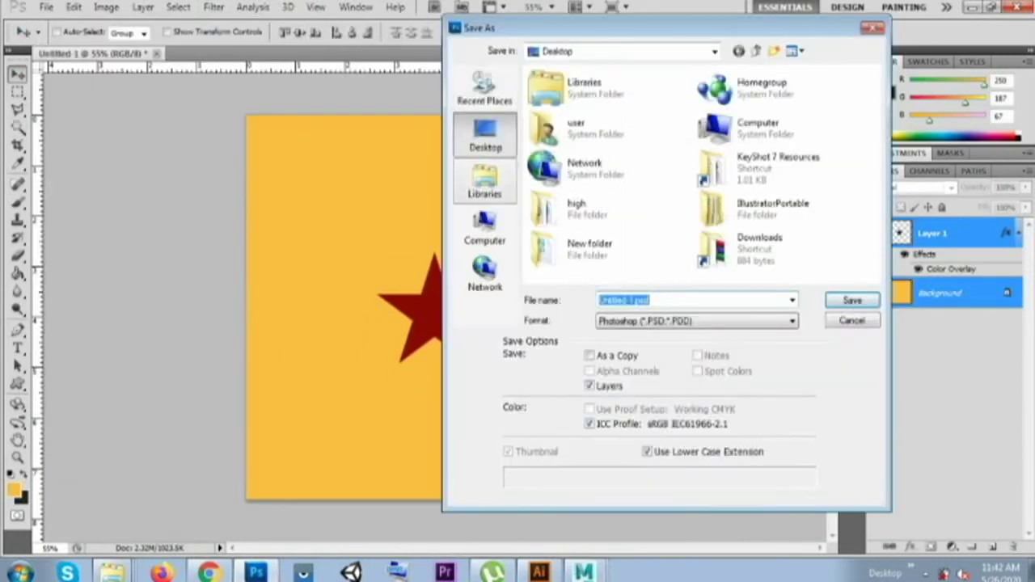
{"action": "left_click", "coordinate": [485, 180]}
{"action": "double_click", "coordinate": [585, 89]}
{"action": "double_click", "coordinate": [839, 103]}
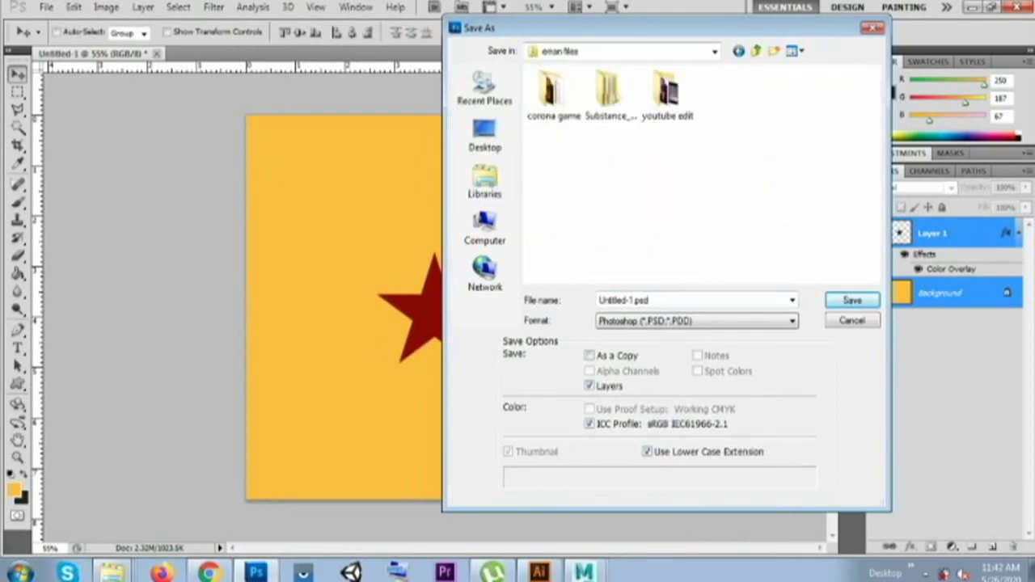
{"action": "type", "text": "sar"}
Step: Choose JPEG format, confirm the save and quality, and return to Maya's sphere
{"action": "left_click", "coordinate": [696, 321]}
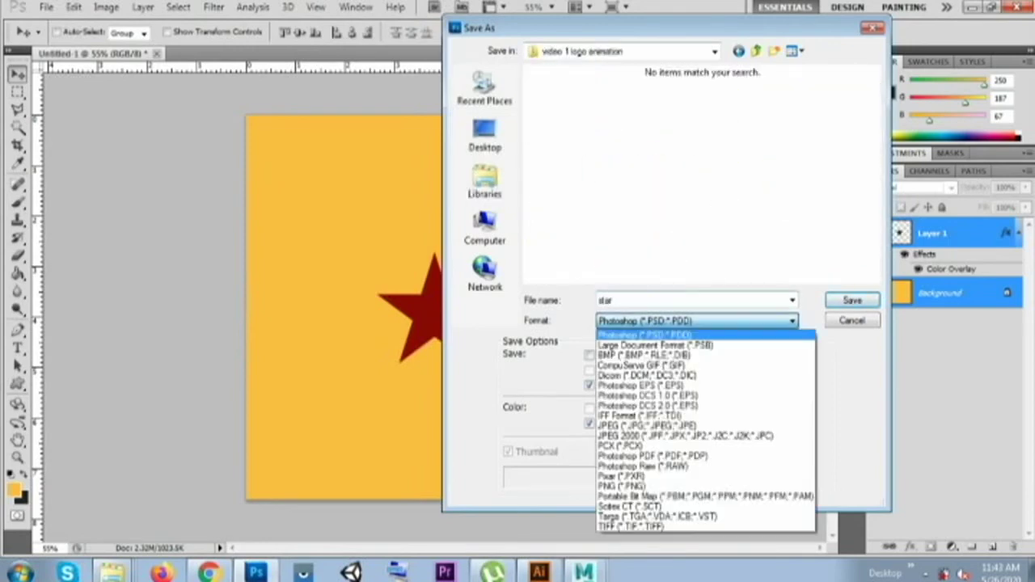
{"action": "left_click", "coordinate": [647, 425]}
{"action": "key", "text": "Return"}
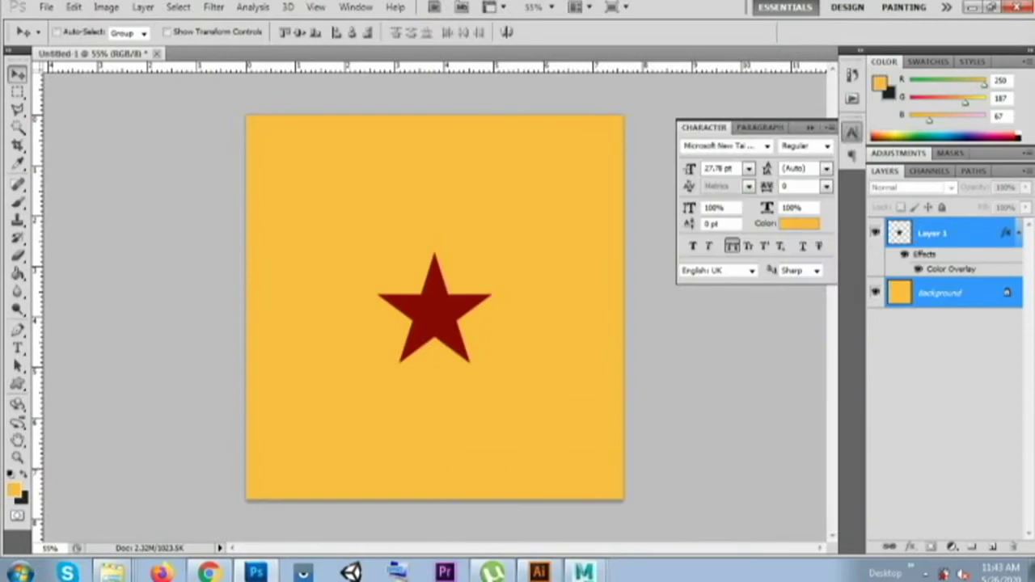
{"action": "key", "text": "Return"}
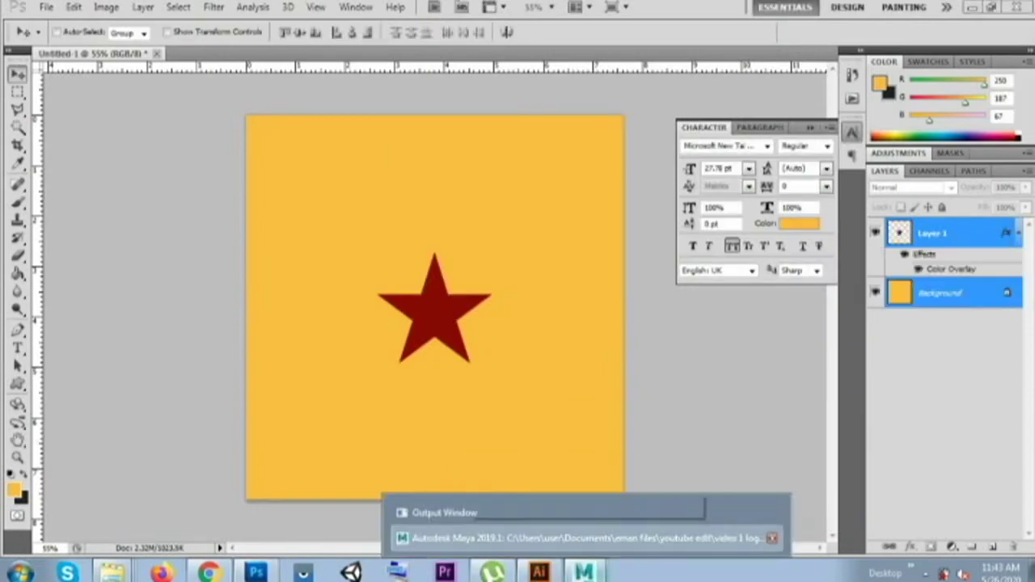
{"action": "left_click", "coordinate": [566, 531]}
{"action": "left_click", "coordinate": [297, 309]}
Step: Give the sphere a Blinn material with star.jpg as its colour texture
{"action": "left_click", "coordinate": [282, 87]}
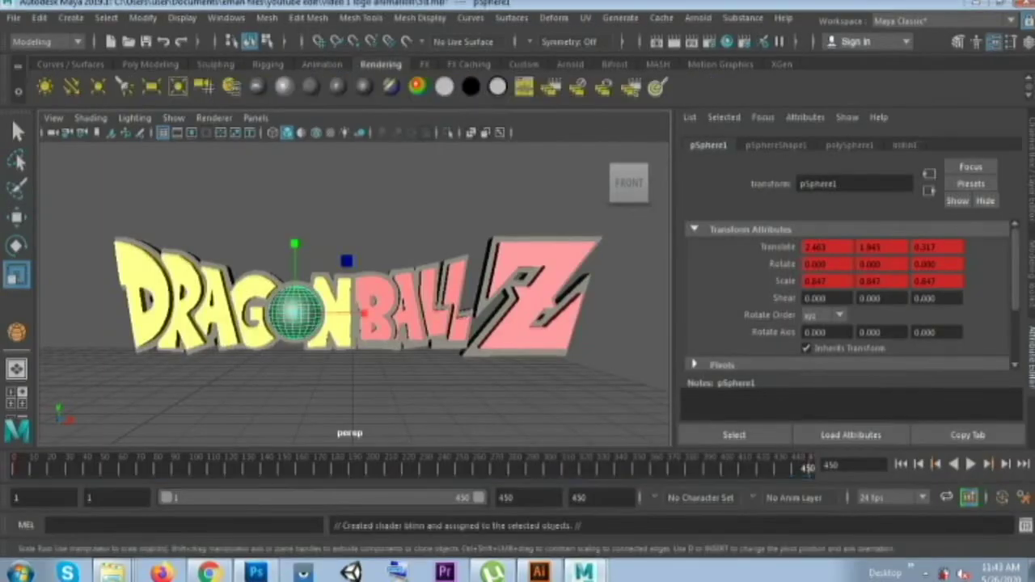
{"action": "left_click", "coordinate": [991, 319]}
{"action": "left_click", "coordinate": [558, 259]}
{"action": "left_click", "coordinate": [993, 355]}
{"action": "left_click", "coordinate": [220, 80]}
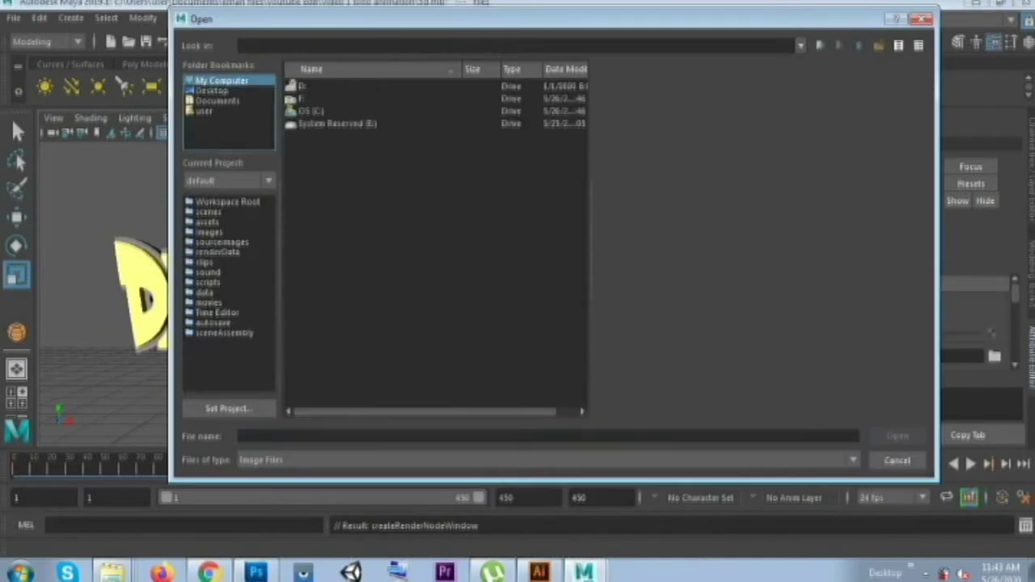
{"action": "left_click", "coordinate": [217, 100]}
{"action": "double_click", "coordinate": [323, 98]}
{"action": "left_click", "coordinate": [312, 104]}
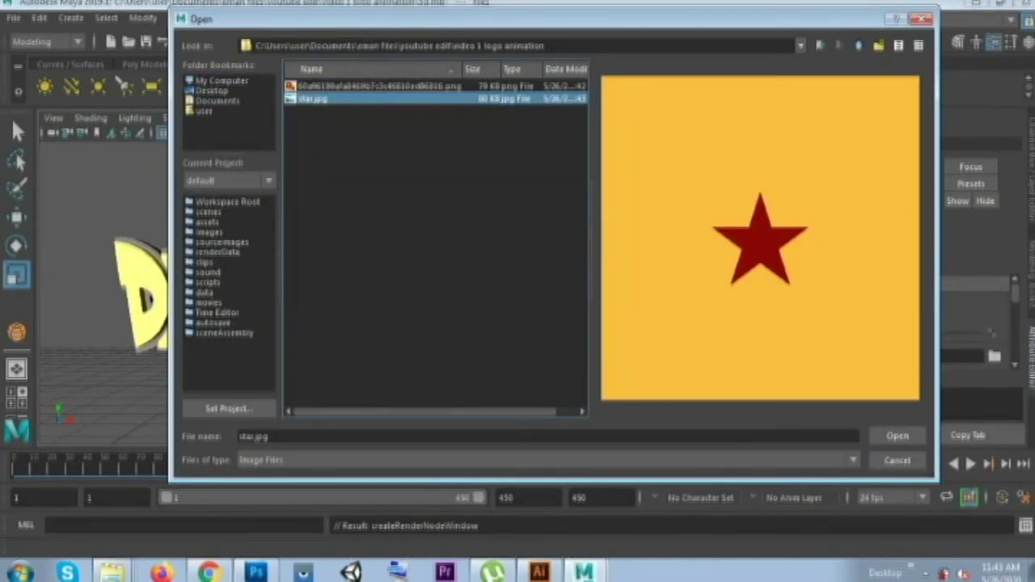
{"action": "left_click", "coordinate": [897, 435]}
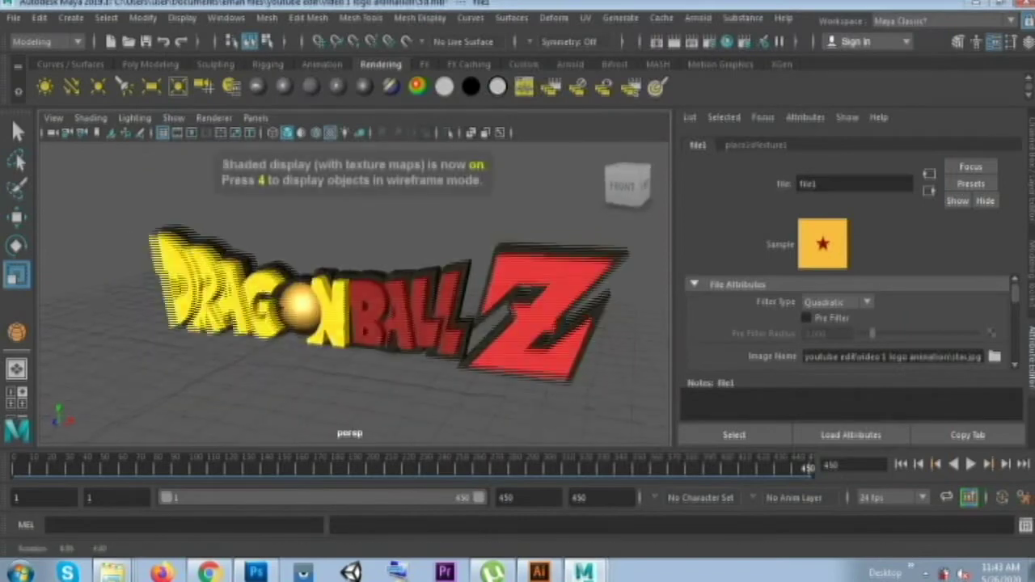
Step: Apply a Z-axis planar UV projection to the dragon ball sphere
{"action": "left_click", "coordinate": [299, 311]}
{"action": "left_click", "coordinate": [553, 17]}
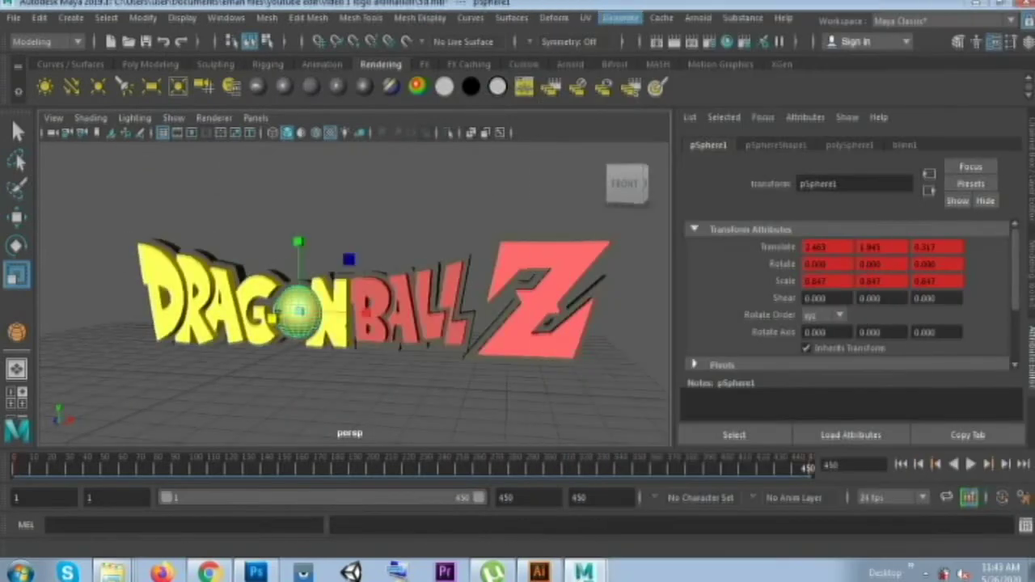
{"action": "left_click", "coordinate": [585, 18]}
{"action": "left_click", "coordinate": [615, 204]}
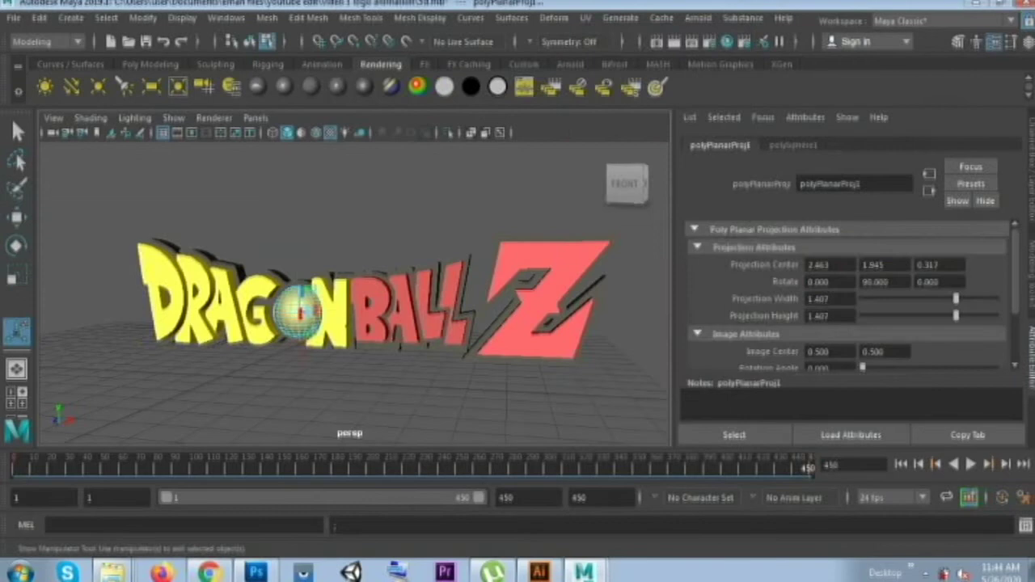
{"action": "key", "text": "ctrl+z"}
{"action": "left_click", "coordinate": [585, 18]}
{"action": "left_click", "coordinate": [742, 204]}
{"action": "left_click", "coordinate": [475, 312]}
{"action": "left_click", "coordinate": [559, 460]}
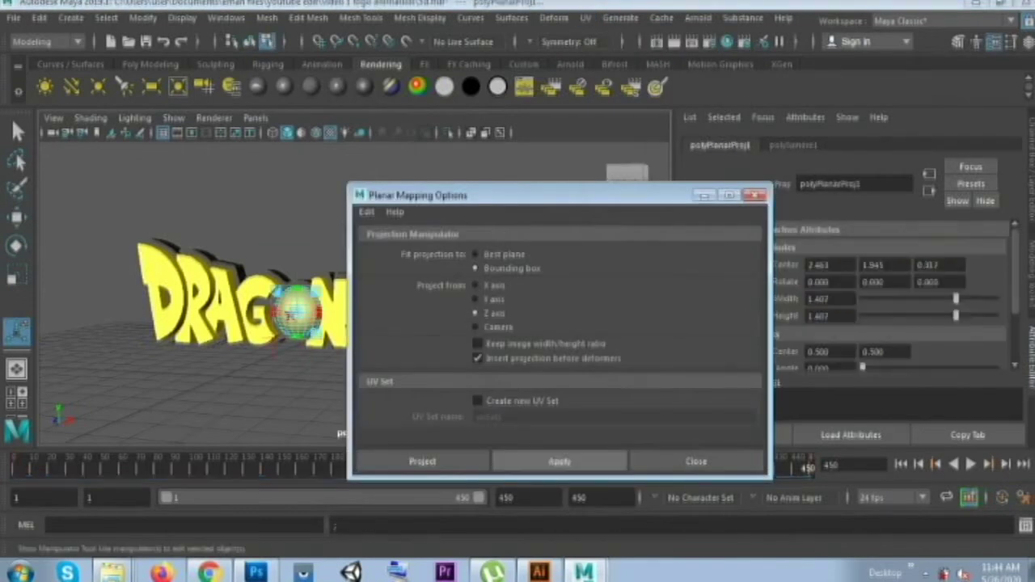
{"action": "left_click", "coordinate": [703, 195]}
Step: In the UV Editor, select the sphere's UVs and scale them
{"action": "left_click_drag", "start_coordinate": [323, 307], "coordinate": [404, 308], "text": "alt"}
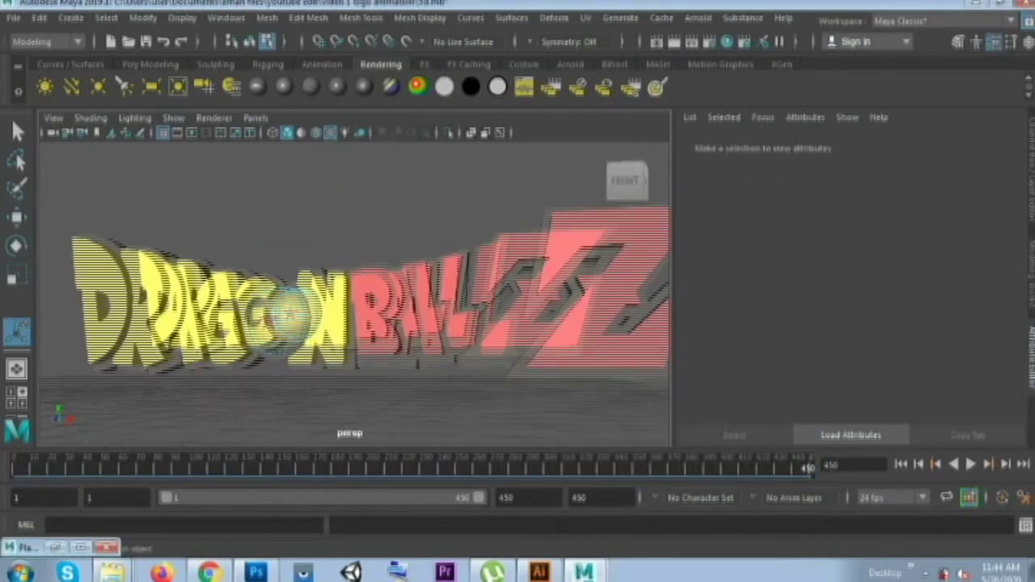
{"action": "right_click", "coordinate": [283, 146]}
{"action": "left_click", "coordinate": [275, 319]}
{"action": "left_click", "coordinate": [181, 17]}
{"action": "left_click", "coordinate": [182, 18]}
{"action": "left_click", "coordinate": [181, 18]}
{"action": "left_click", "coordinate": [585, 18]}
{"action": "left_click", "coordinate": [585, 18]}
{"action": "left_click", "coordinate": [621, 46]}
{"action": "right_click", "coordinate": [493, 379], "text": "ctrl"}
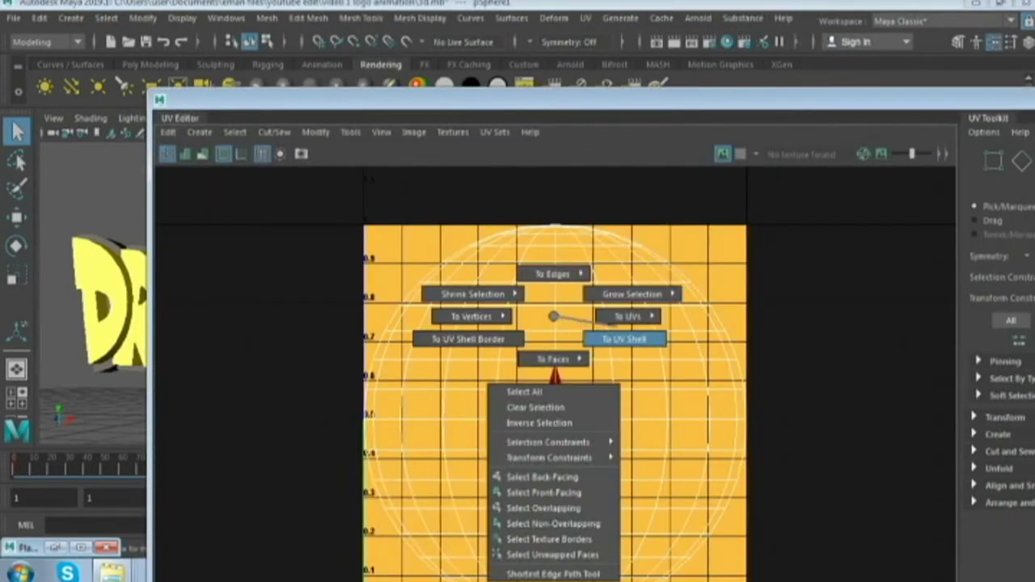
{"action": "left_click_drag", "start_coordinate": [485, 98], "coordinate": [763, 48]}
{"action": "key", "text": "r"}
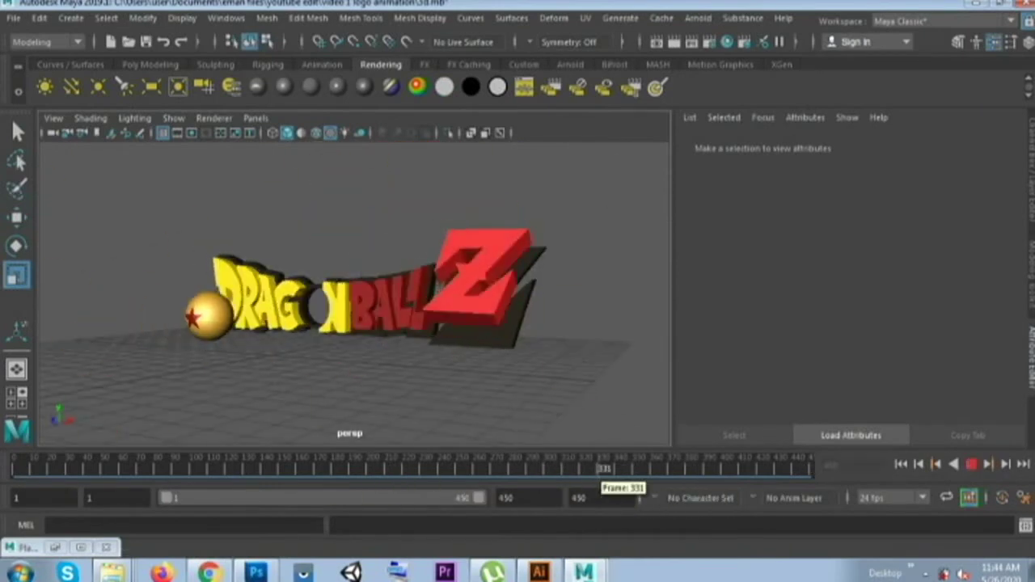
{"action": "left_click_drag", "start_coordinate": [56, 469], "coordinate": [806, 469]}
{"action": "key", "text": "alt+v"}
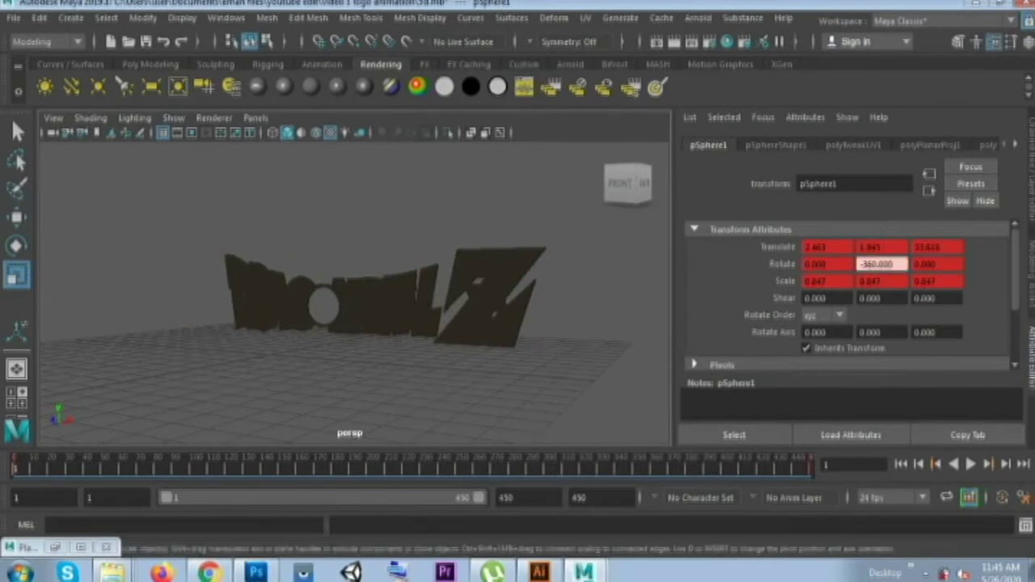
{"action": "key", "text": "alt+v"}
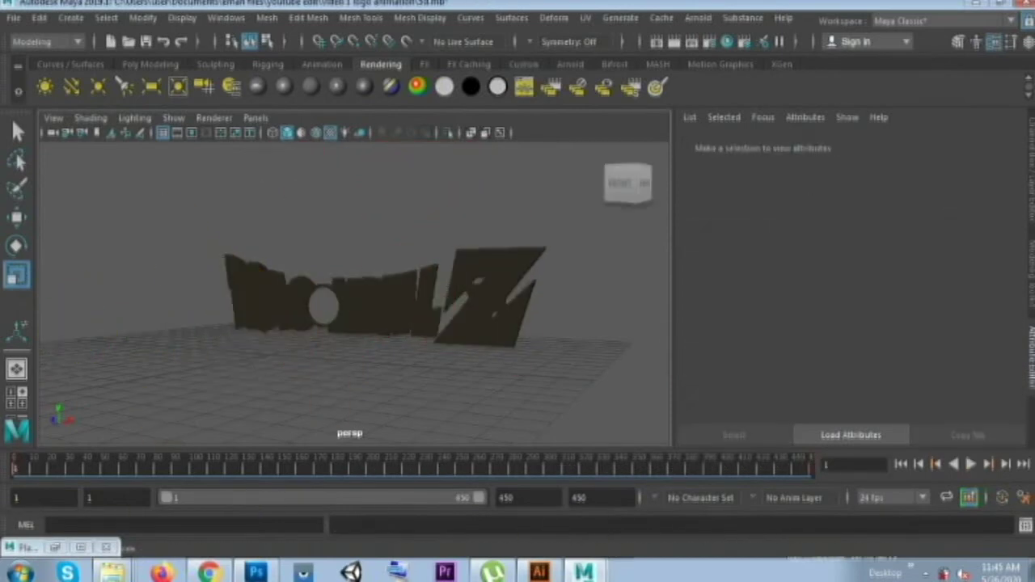
{"action": "key", "text": "alt+v"}
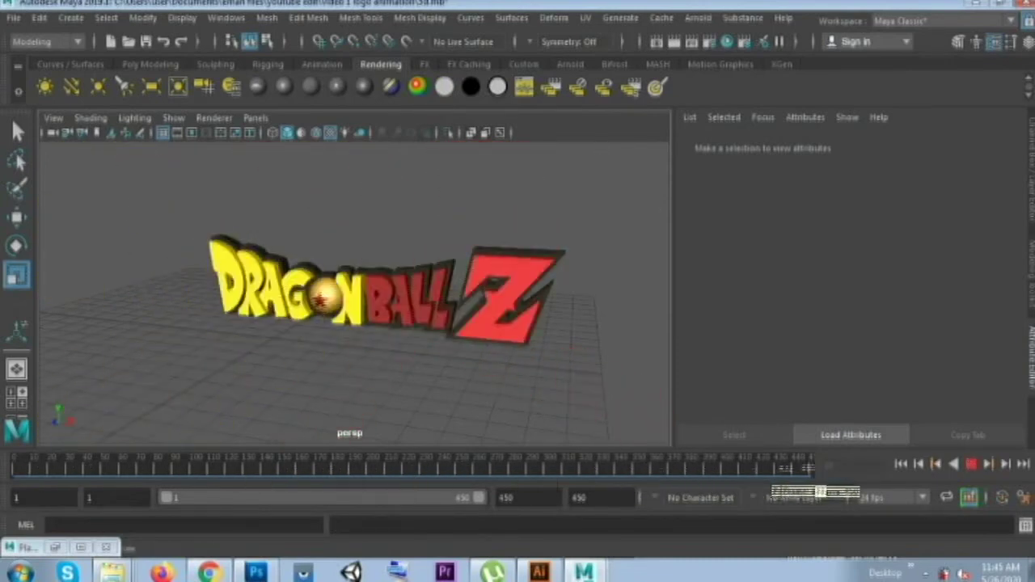
{"action": "left_click", "coordinate": [324, 300]}
Step: Export the selection as FBX 'dbz final' into the eman files project folder
{"action": "left_click", "coordinate": [13, 17]}
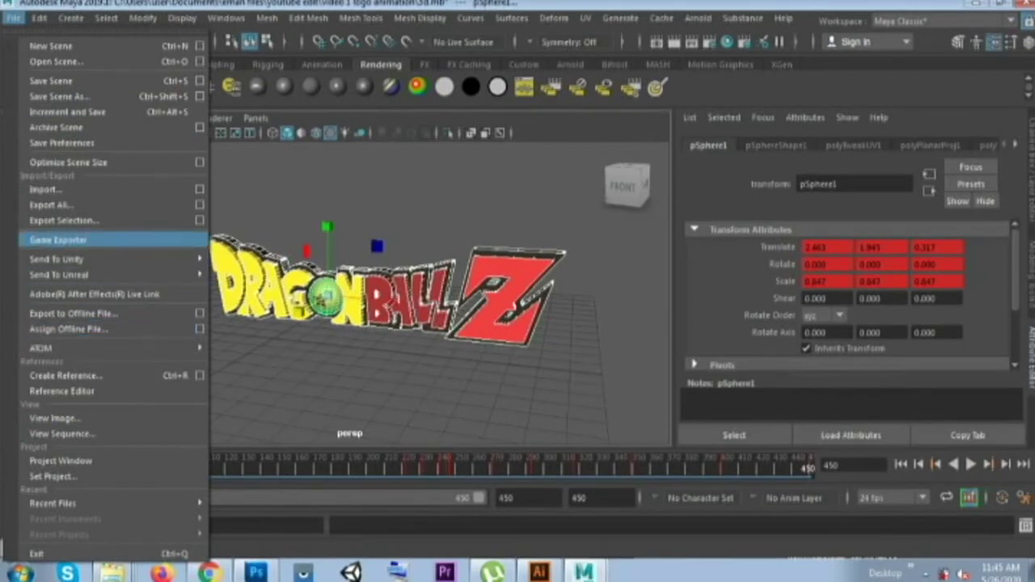
{"action": "left_click", "coordinate": [64, 220]}
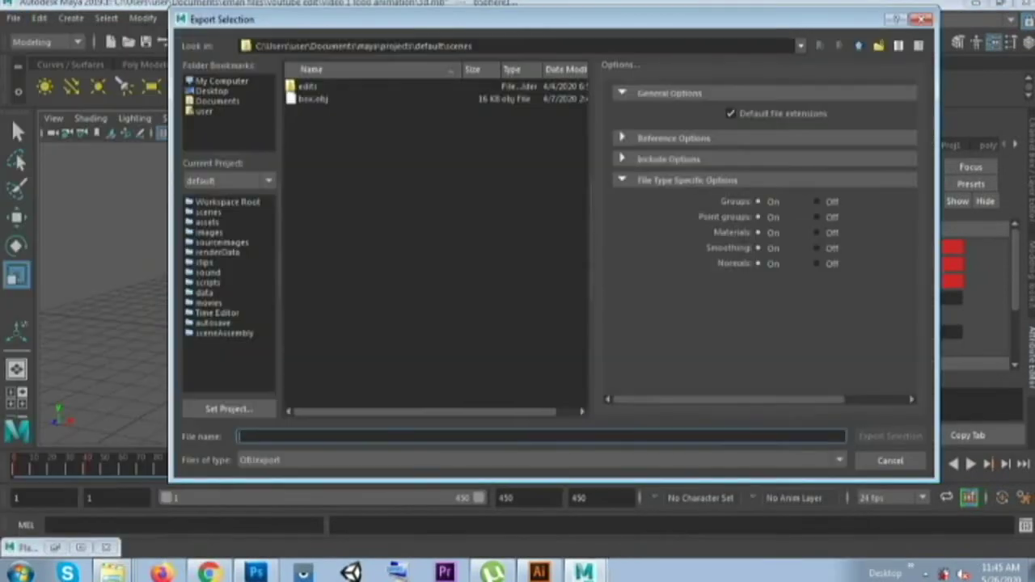
{"action": "left_click", "coordinate": [217, 101]}
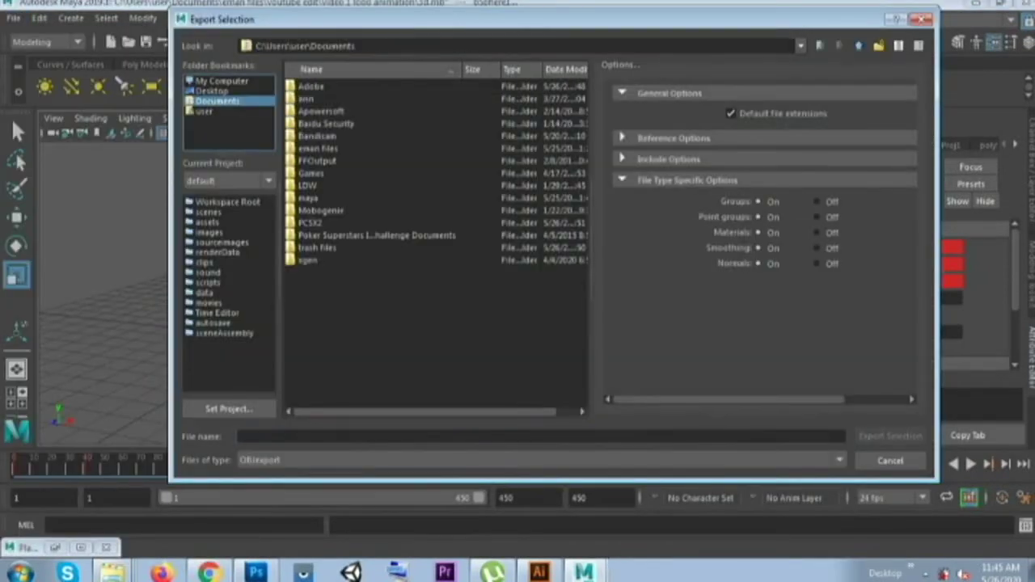
{"action": "double_click", "coordinate": [317, 148]}
{"action": "type", "text": "obj Final"}
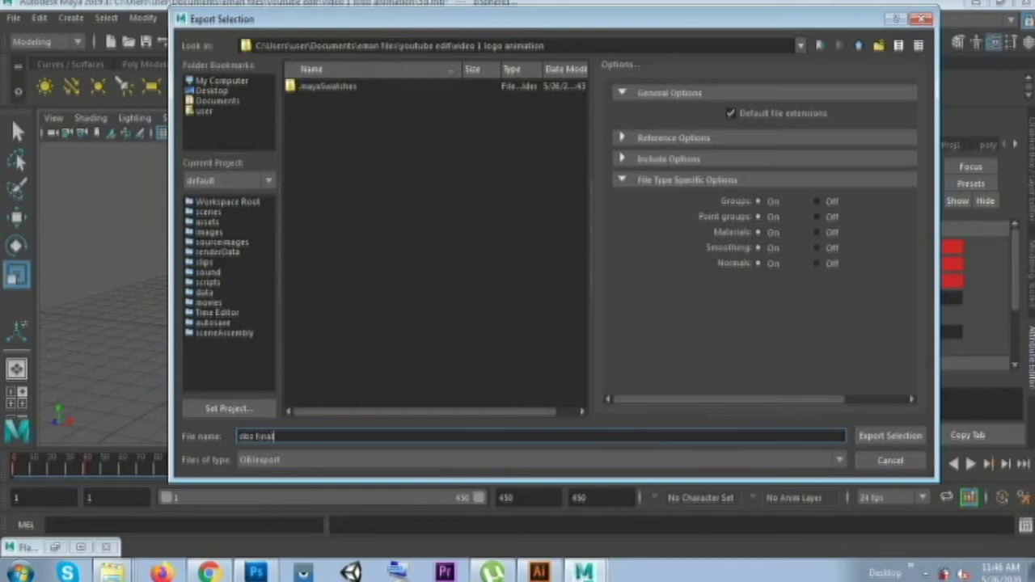
{"action": "left_click", "coordinate": [533, 459]}
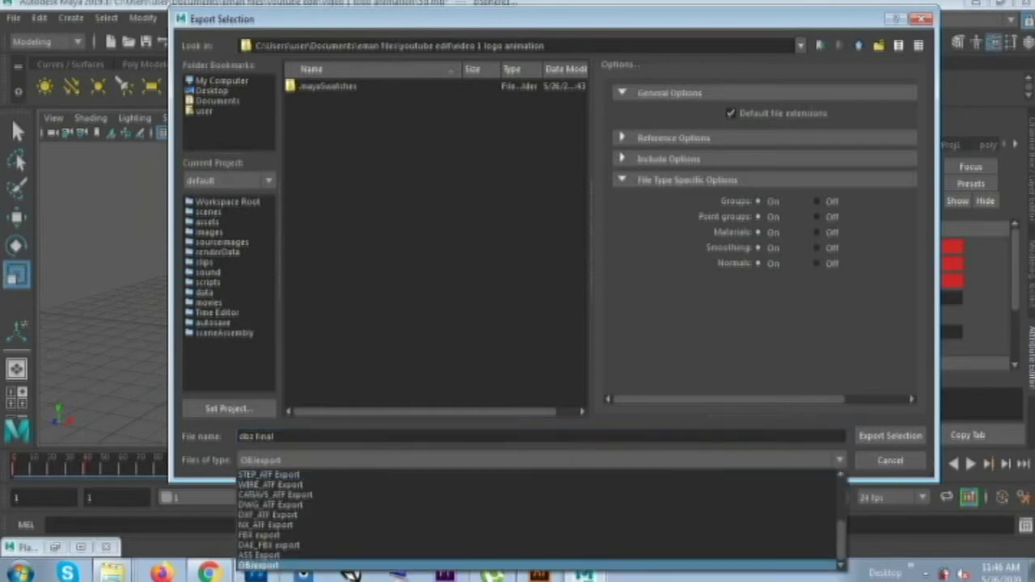
{"action": "left_click", "coordinate": [259, 534]}
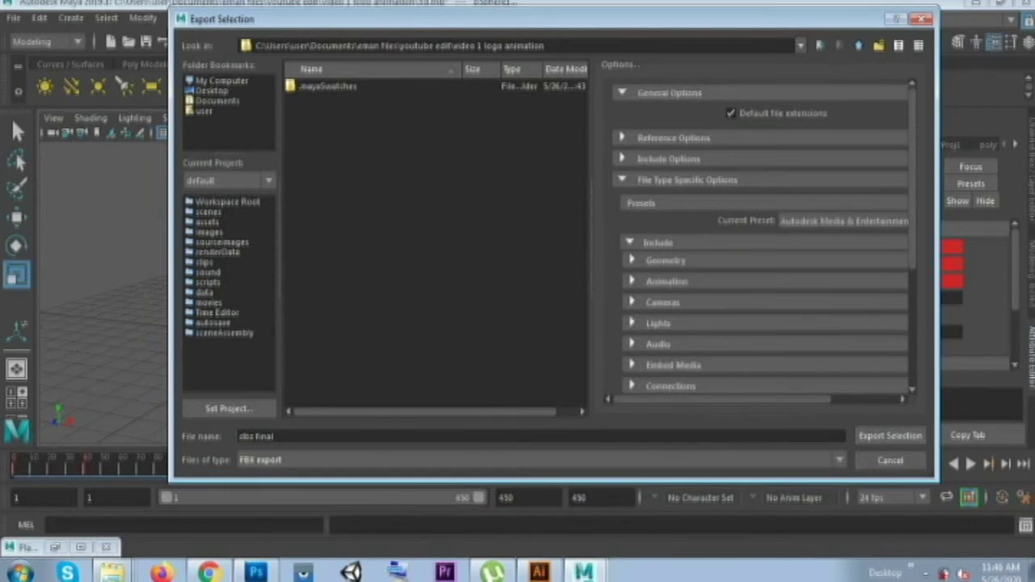
{"action": "left_click", "coordinate": [632, 281]}
{"action": "left_click", "coordinate": [631, 281]}
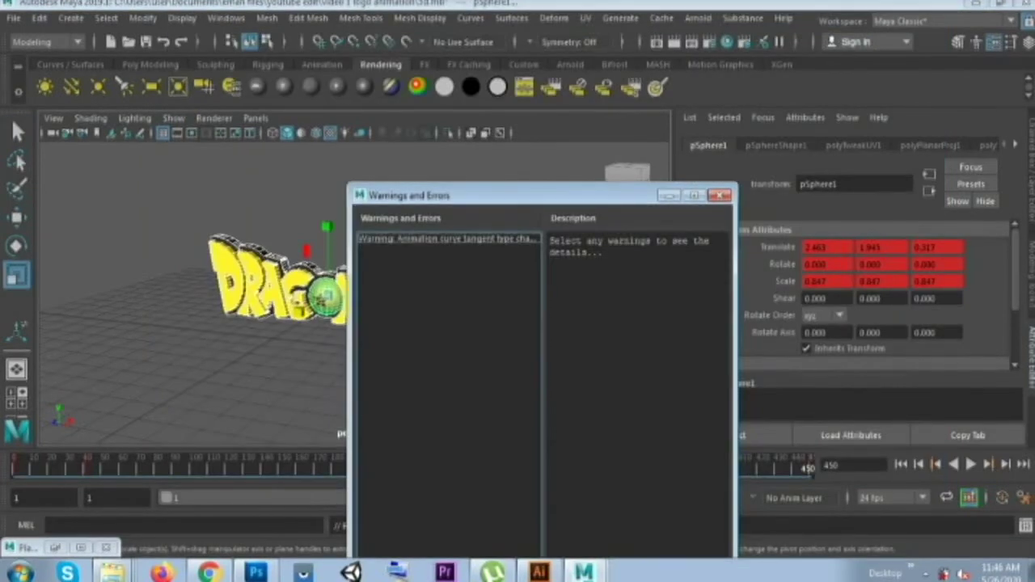
{"action": "left_click", "coordinate": [682, 452]}
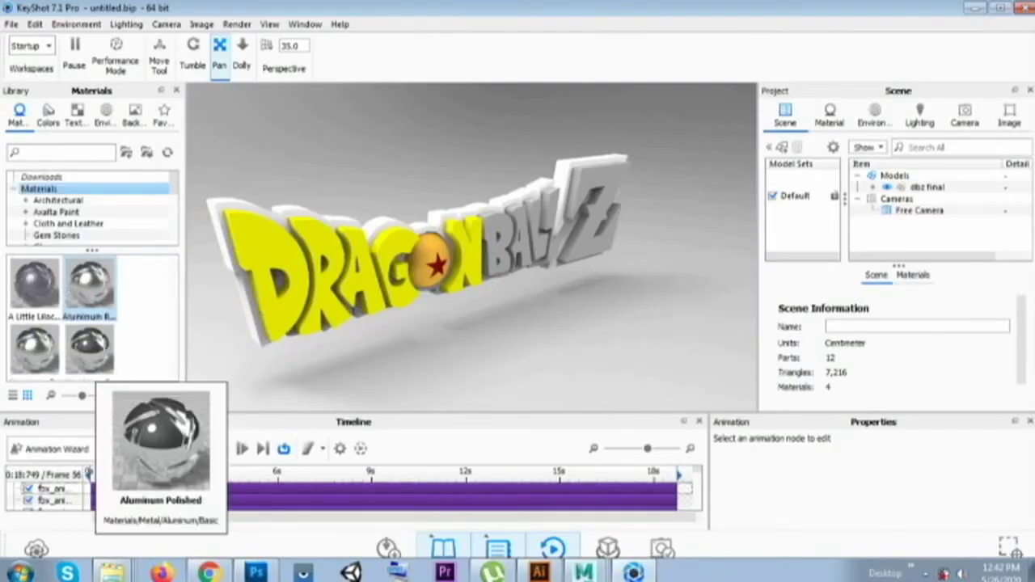
Step: Apply matte black Paint to the logo's sides
{"action": "scroll", "coordinate": [89, 315], "scroll_direction": "down", "scroll_amount": 3}
{"action": "scroll", "coordinate": [89, 316], "scroll_direction": "down", "scroll_amount": 1}
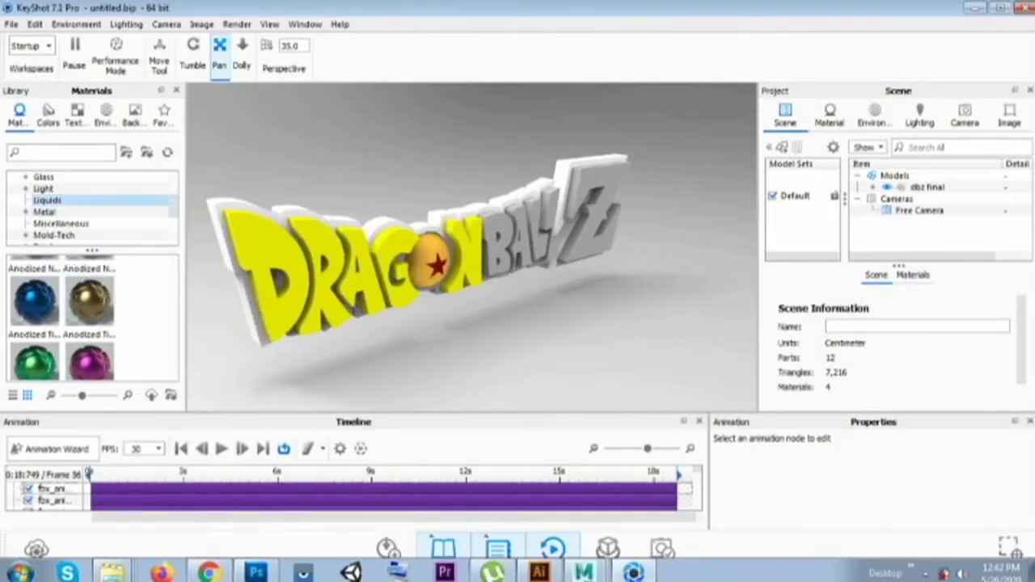
{"action": "left_click", "coordinate": [43, 177]}
{"action": "scroll", "coordinate": [89, 315], "scroll_direction": "down", "scroll_amount": 3}
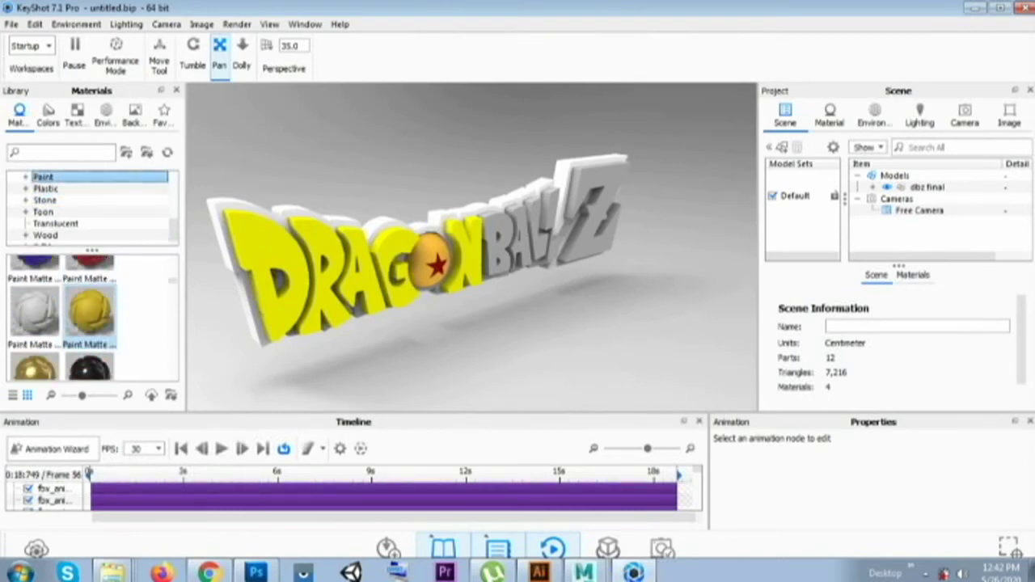
{"action": "left_click_drag", "start_coordinate": [89, 368], "coordinate": [517, 210]}
Step: Give the DRAGON letters glossy yellow paint
{"action": "scroll", "coordinate": [89, 316], "scroll_direction": "down", "scroll_amount": 2}
{"action": "scroll", "coordinate": [89, 316], "scroll_direction": "down", "scroll_amount": 2}
{"action": "scroll", "coordinate": [89, 315], "scroll_direction": "up", "scroll_amount": 2}
{"action": "left_click_drag", "start_coordinate": [35, 297], "coordinate": [323, 267]}
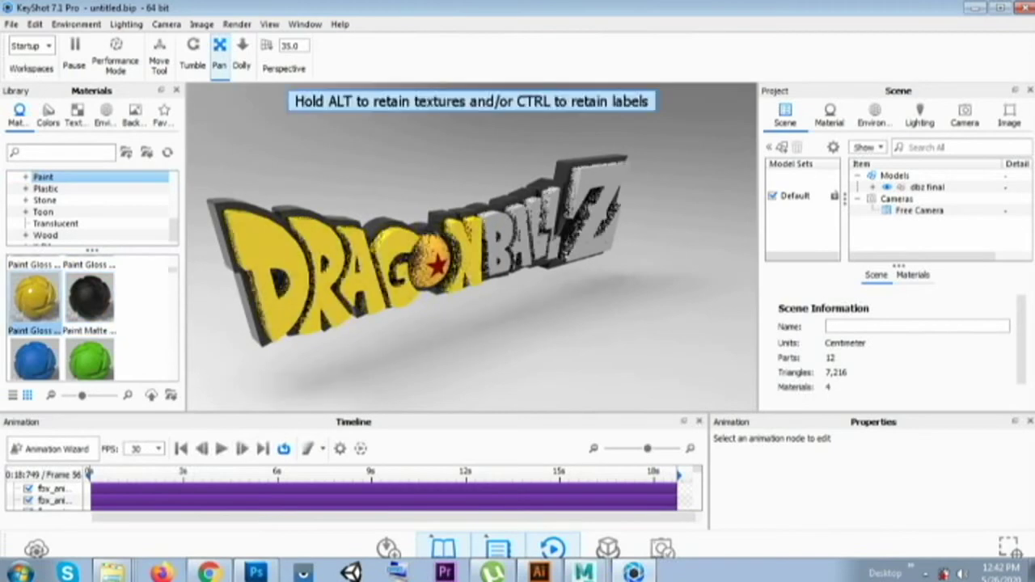
Step: Paint BALL Z matte red and the ball glossy yellow, keeping the materials unlinked
{"action": "scroll", "coordinate": [89, 315], "scroll_direction": "down", "scroll_amount": 2}
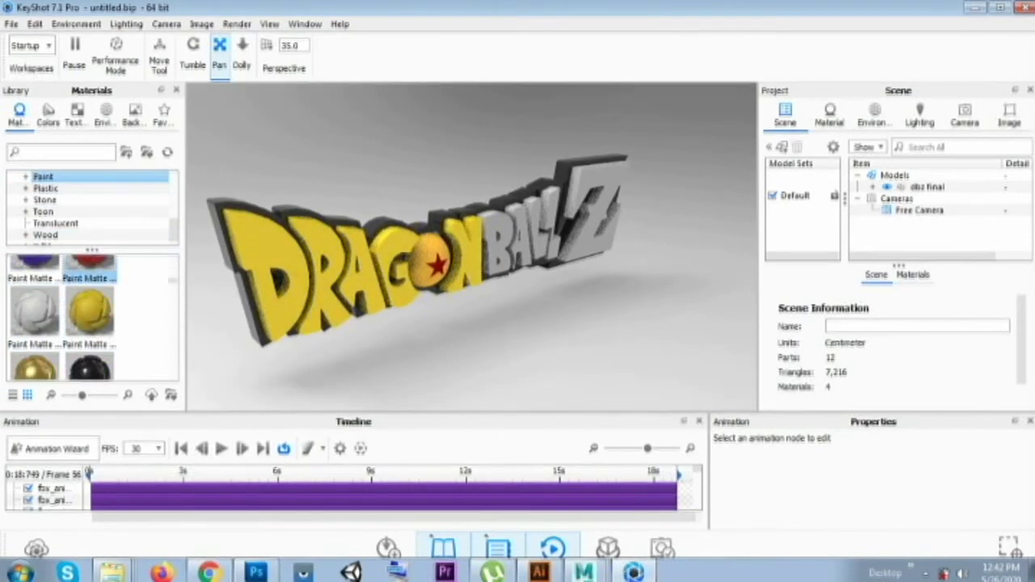
{"action": "left_click_drag", "start_coordinate": [89, 267], "coordinate": [566, 202]}
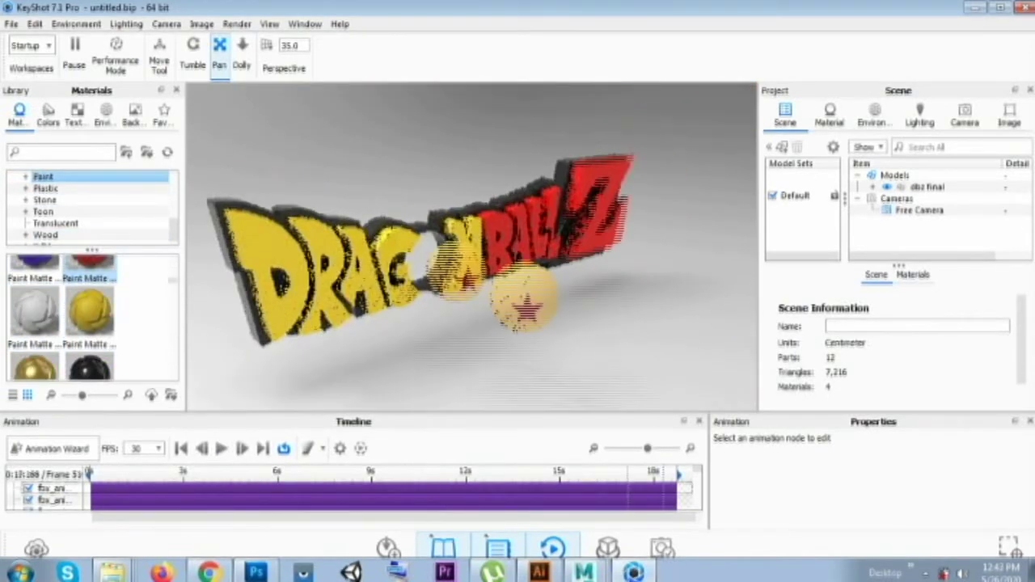
{"action": "scroll", "coordinate": [89, 315], "scroll_direction": "up", "scroll_amount": 3}
{"action": "left_click_drag", "start_coordinate": [34, 296], "coordinate": [339, 267]}
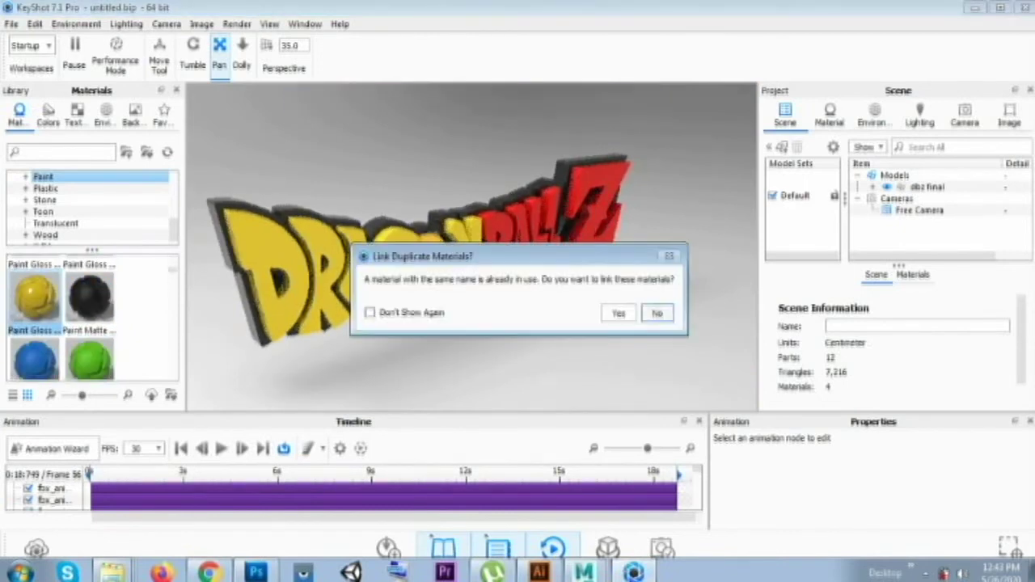
{"action": "left_click", "coordinate": [657, 313]}
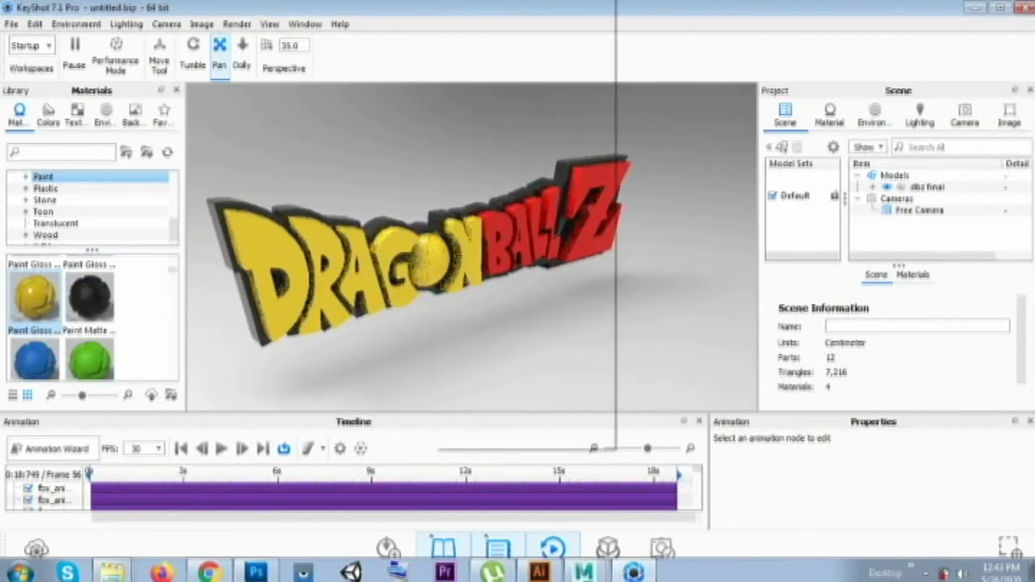
{"action": "double_click", "coordinate": [323, 271]}
Step: Load star.jpg as the ball material's colour texture with UV mapping
{"action": "left_click", "coordinate": [903, 219]}
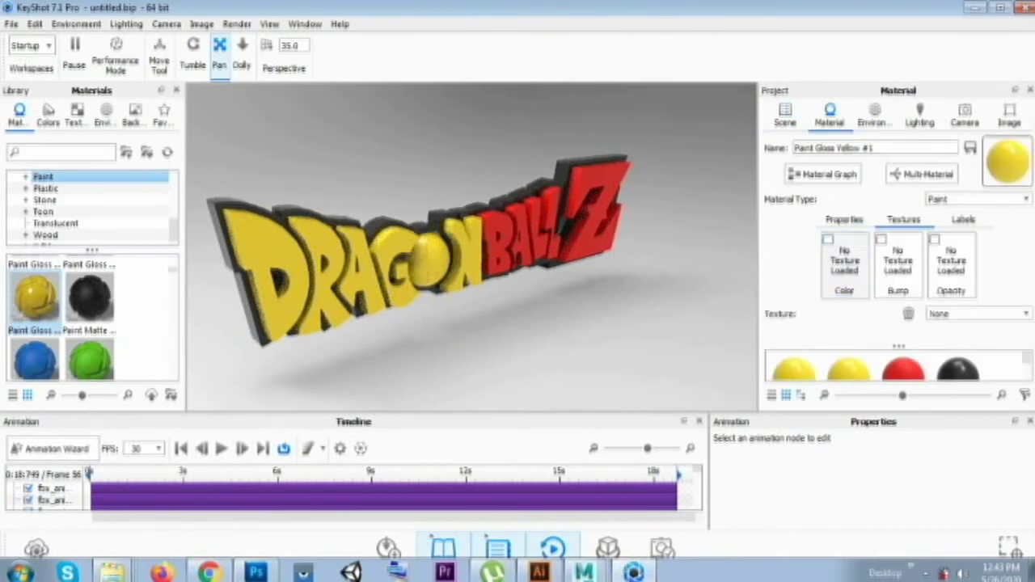
{"action": "double_click", "coordinate": [844, 260]}
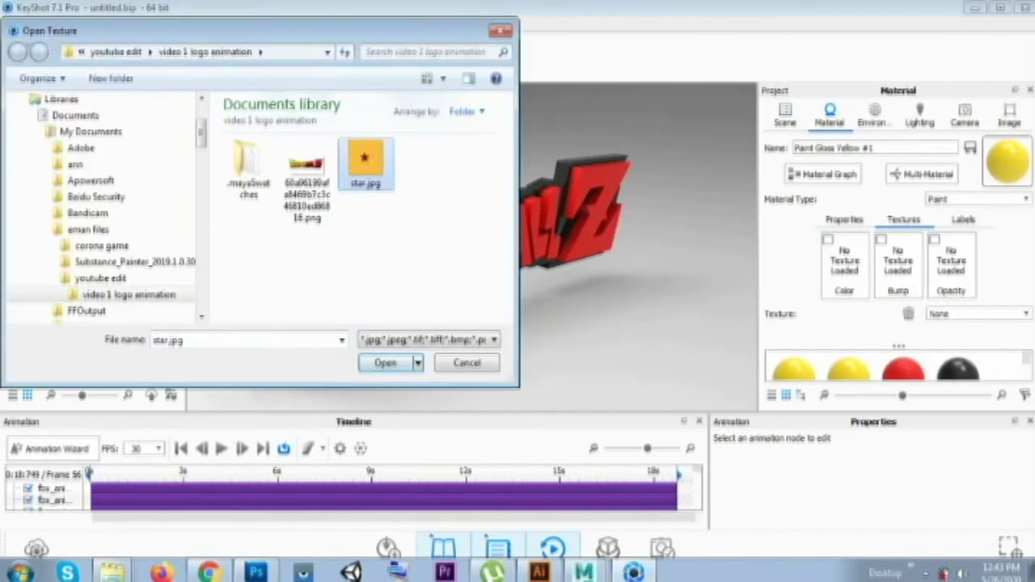
{"action": "key", "text": "Return"}
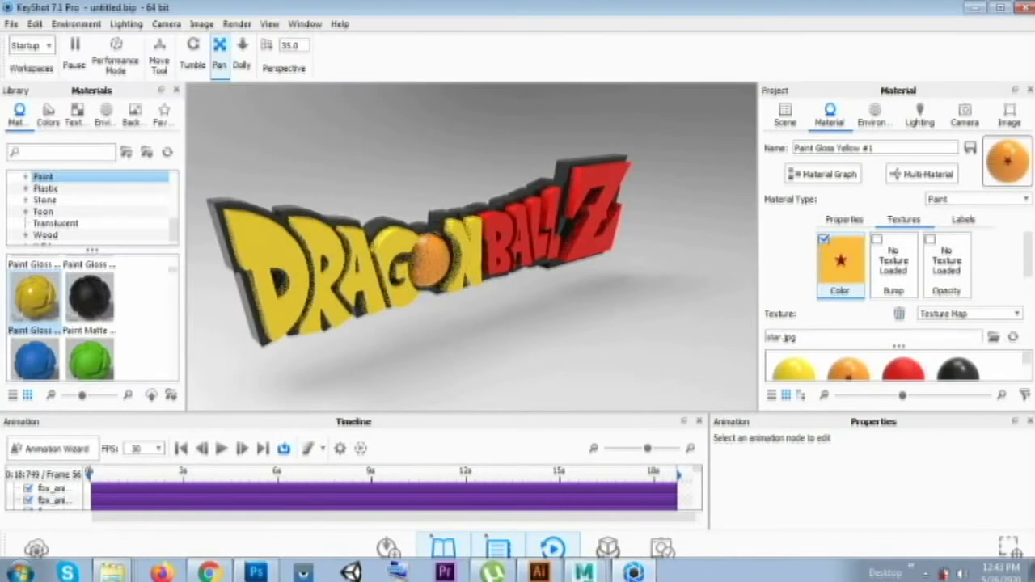
{"action": "scroll", "coordinate": [897, 291], "scroll_direction": "down", "scroll_amount": 3}
{"action": "left_click", "coordinate": [922, 329]}
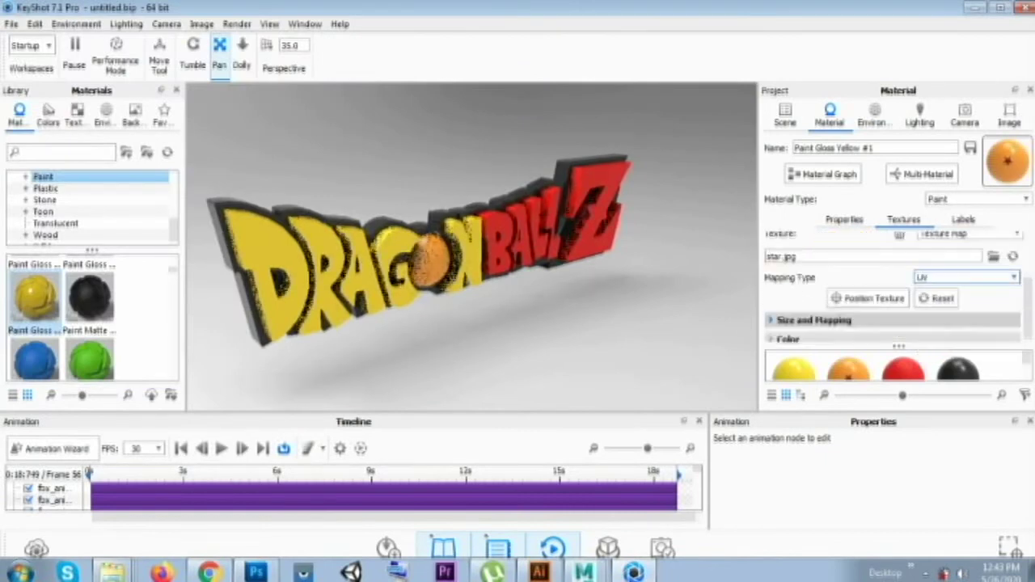
{"action": "scroll", "coordinate": [893, 308], "scroll_direction": "down", "scroll_amount": 1}
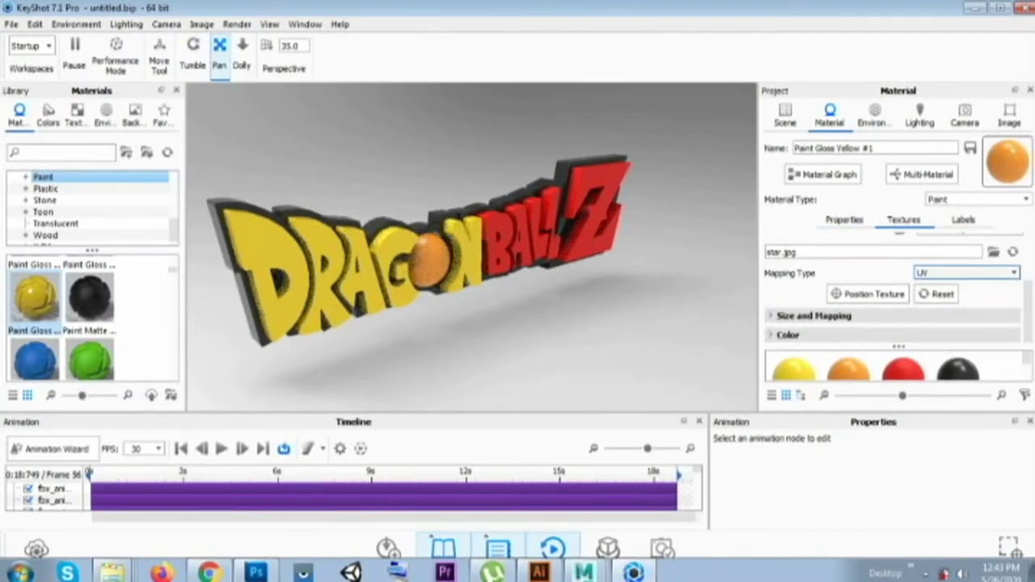
{"action": "scroll", "coordinate": [894, 307], "scroll_direction": "up", "scroll_amount": 2}
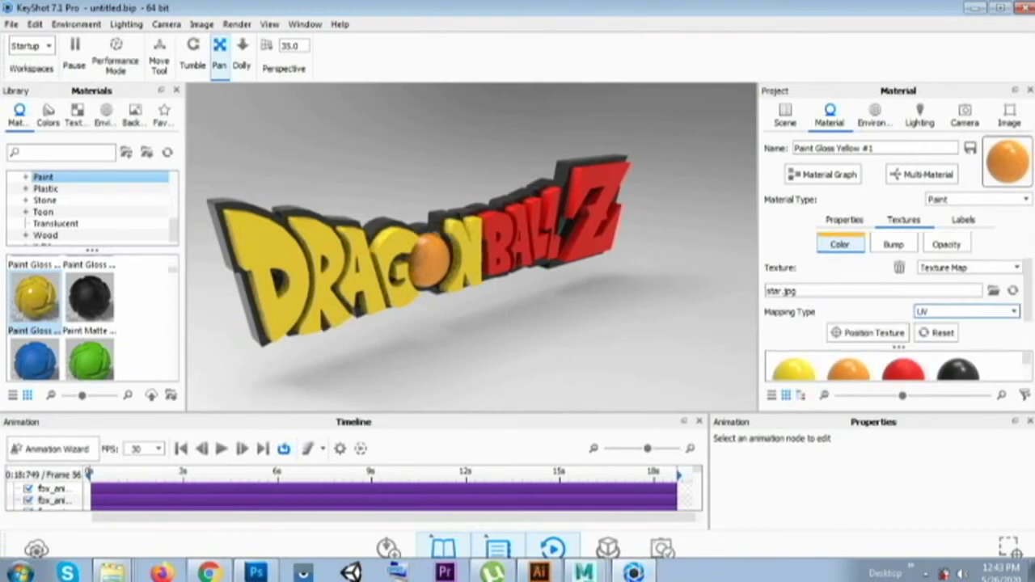
Step: Try planar mapping, revert to UV, and shrink the star texture's width and height
{"action": "left_click", "coordinate": [552, 548]}
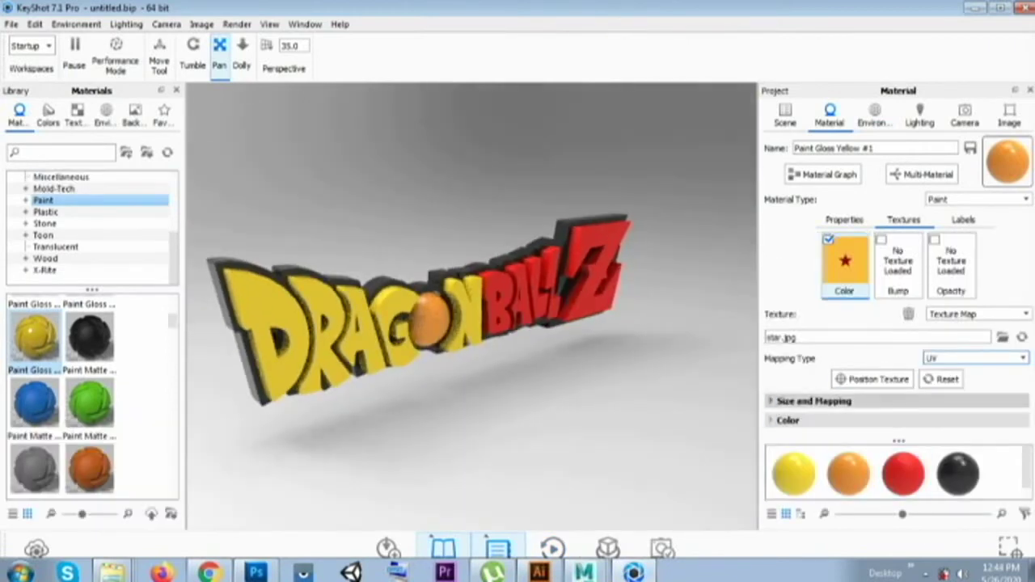
{"action": "left_click", "coordinate": [813, 400]}
{"action": "scroll", "coordinate": [893, 363], "scroll_direction": "down", "scroll_amount": 1}
{"action": "left_click", "coordinate": [966, 265]}
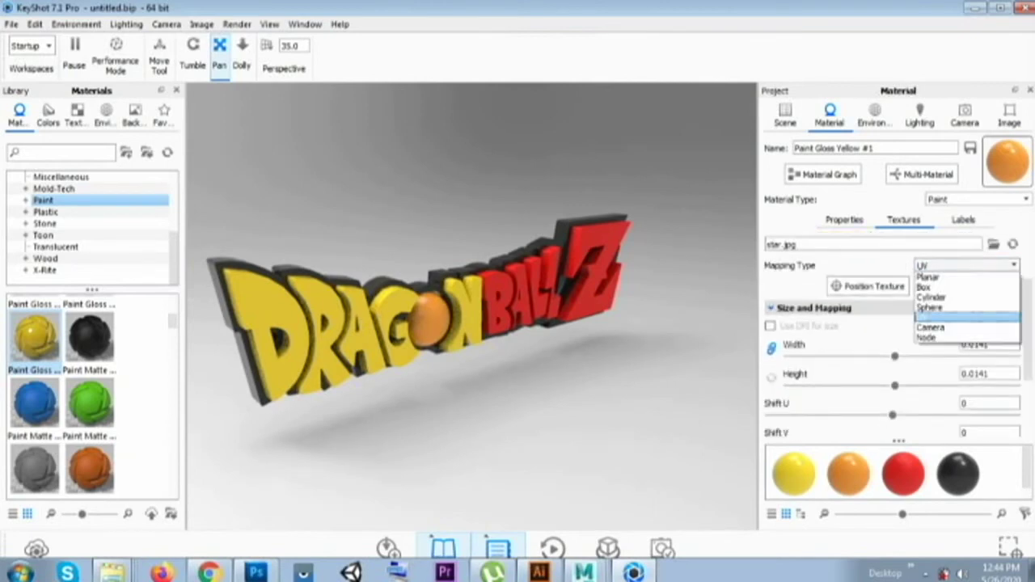
{"action": "left_click", "coordinate": [962, 276]}
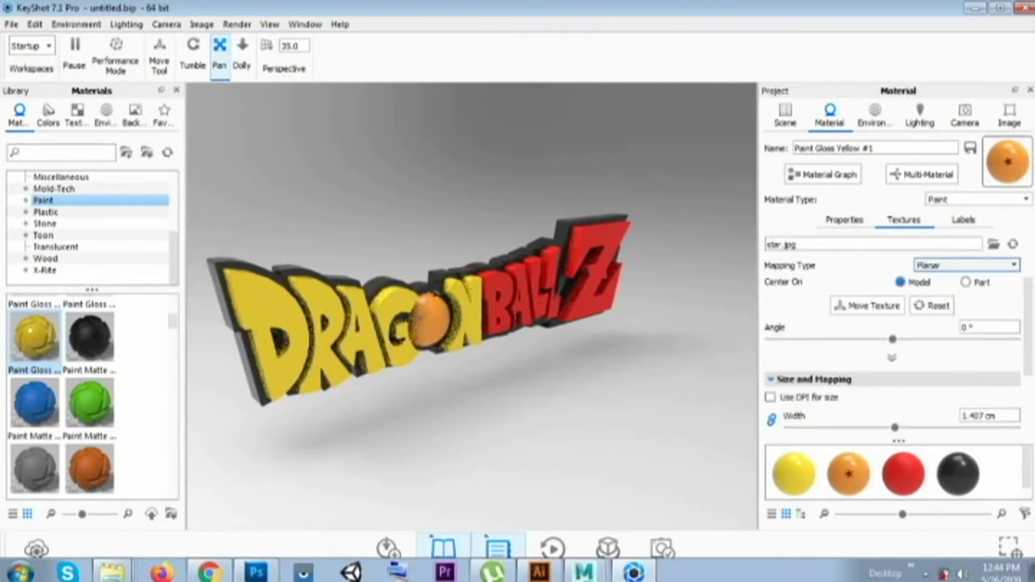
{"action": "left_click", "coordinate": [966, 265]}
{"action": "left_click", "coordinate": [942, 316]}
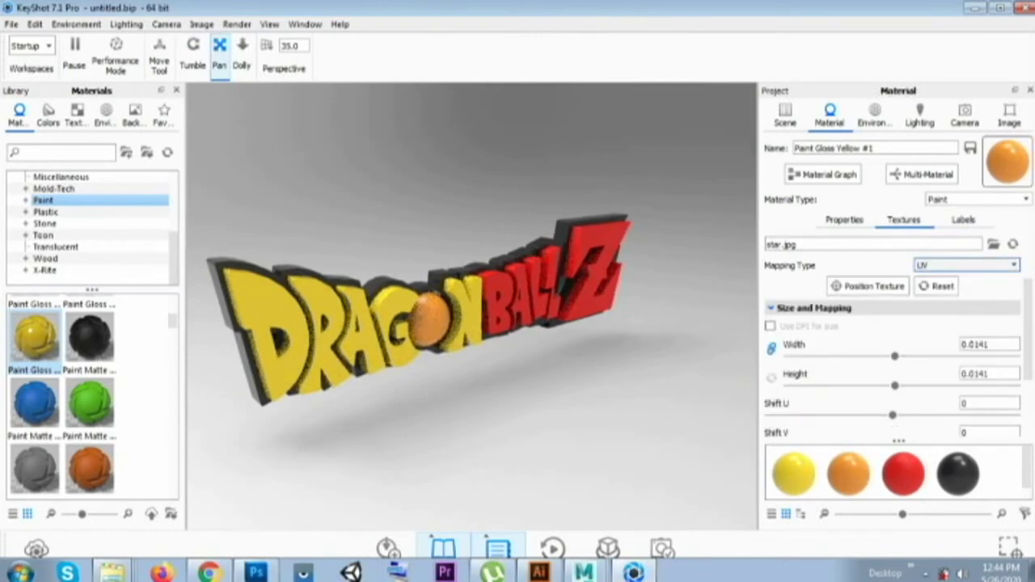
{"action": "left_click_drag", "start_coordinate": [894, 356], "coordinate": [813, 355]}
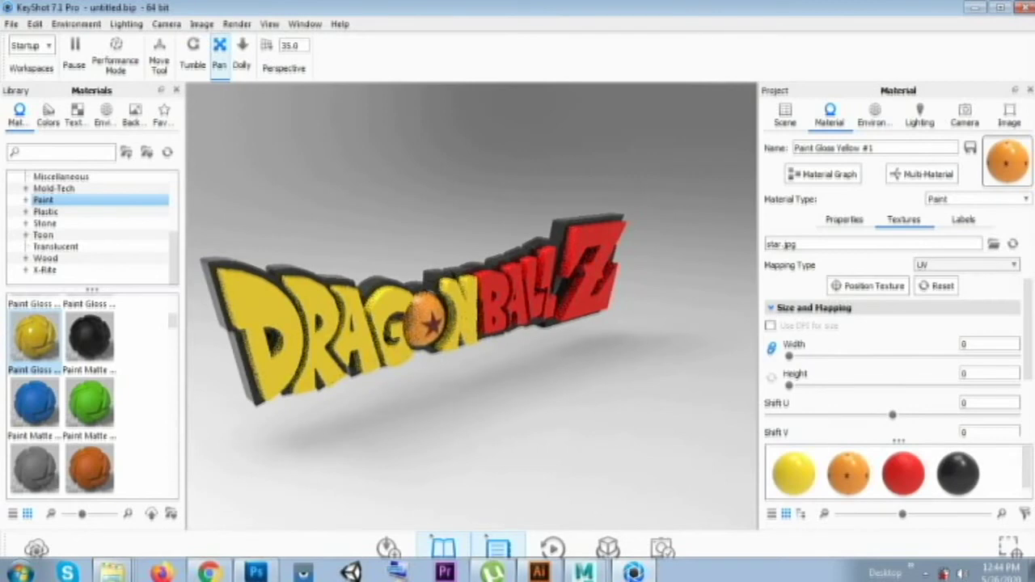
Step: Adjust further material panel settings and browse the library's lighting environments
{"action": "scroll", "coordinate": [428, 311], "scroll_direction": "down", "scroll_amount": 2}
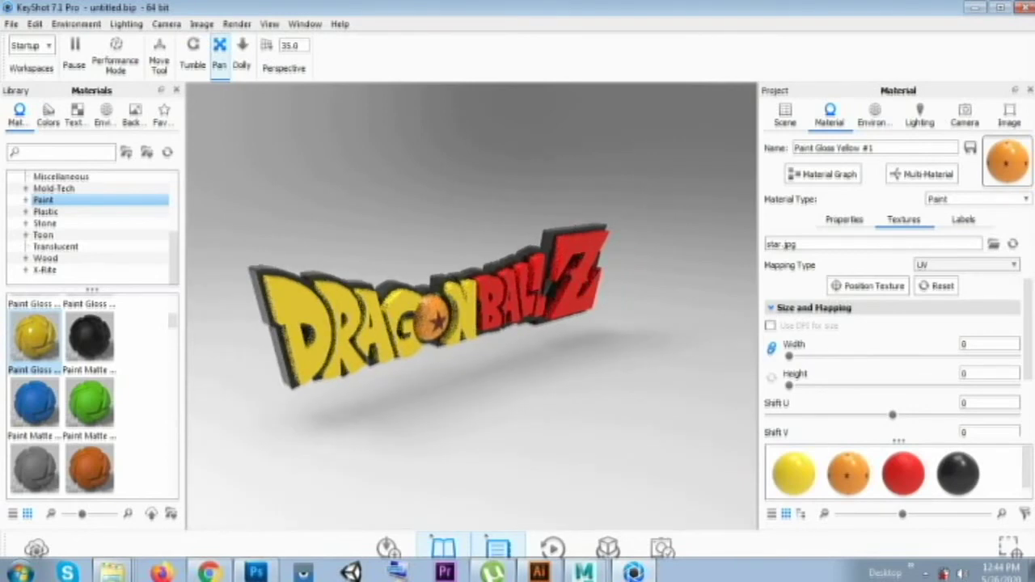
{"action": "left_click", "coordinate": [909, 571]}
{"action": "left_click", "coordinate": [948, 505]}
{"action": "left_click", "coordinate": [857, 87]}
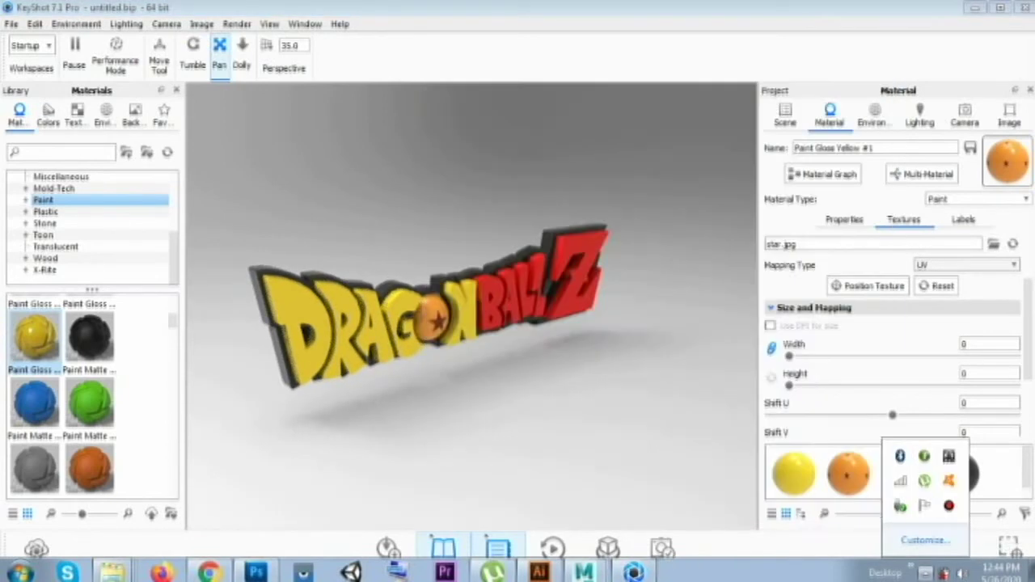
{"action": "left_click", "coordinate": [74, 116]}
Step: Try store and interior environments, then light the logo with Dosch-Stairwell
{"action": "left_click", "coordinate": [103, 116]}
{"action": "left_click", "coordinate": [135, 116]}
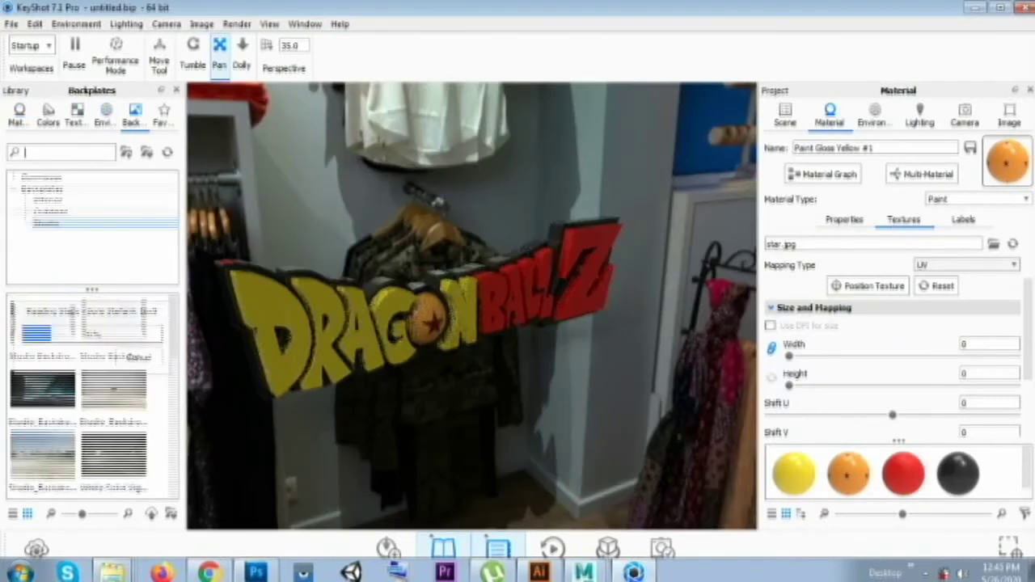
{"action": "left_click", "coordinate": [46, 223]}
{"action": "left_click", "coordinate": [42, 457]}
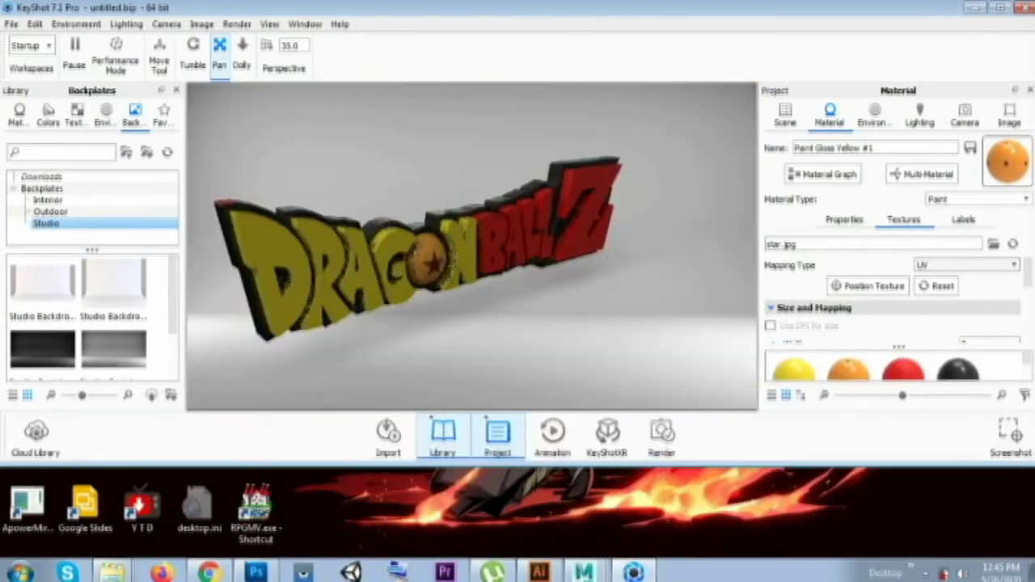
{"action": "left_click", "coordinate": [103, 116]}
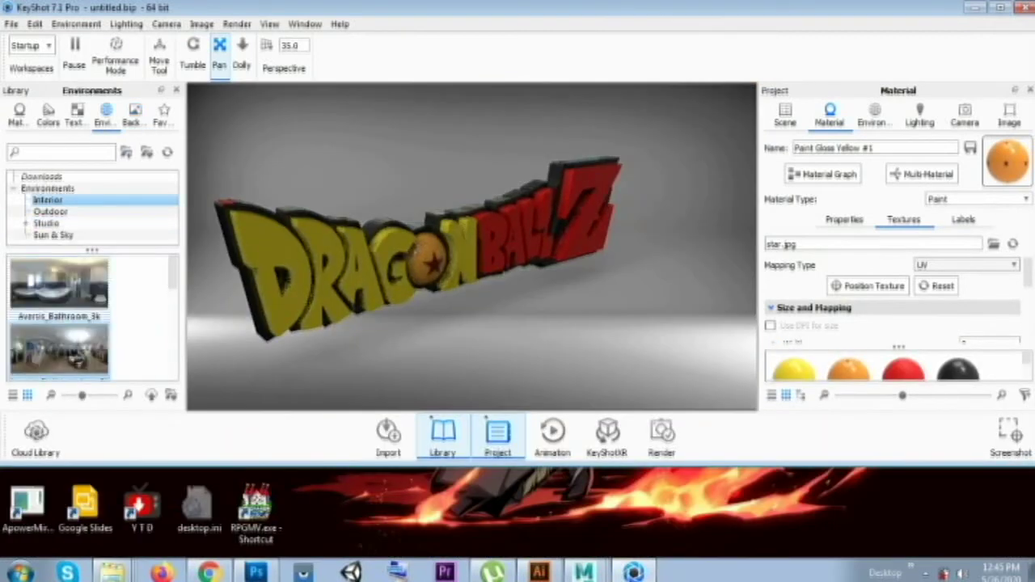
{"action": "left_click_drag", "start_coordinate": [58, 296], "coordinate": [469, 243]}
{"action": "scroll", "coordinate": [58, 323], "scroll_direction": "down", "scroll_amount": 3}
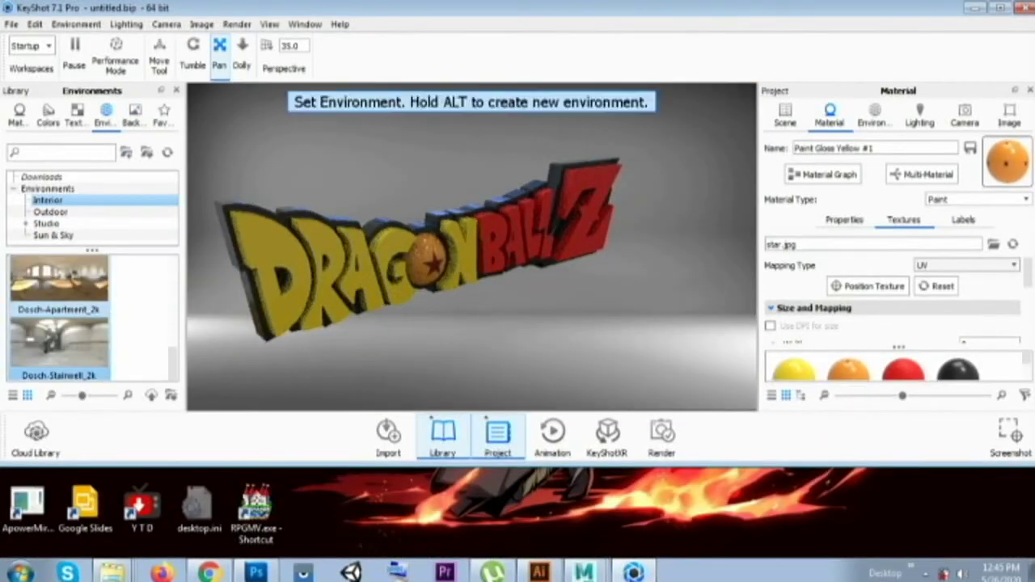
{"action": "left_click_drag", "start_coordinate": [58, 347], "coordinate": [469, 243]}
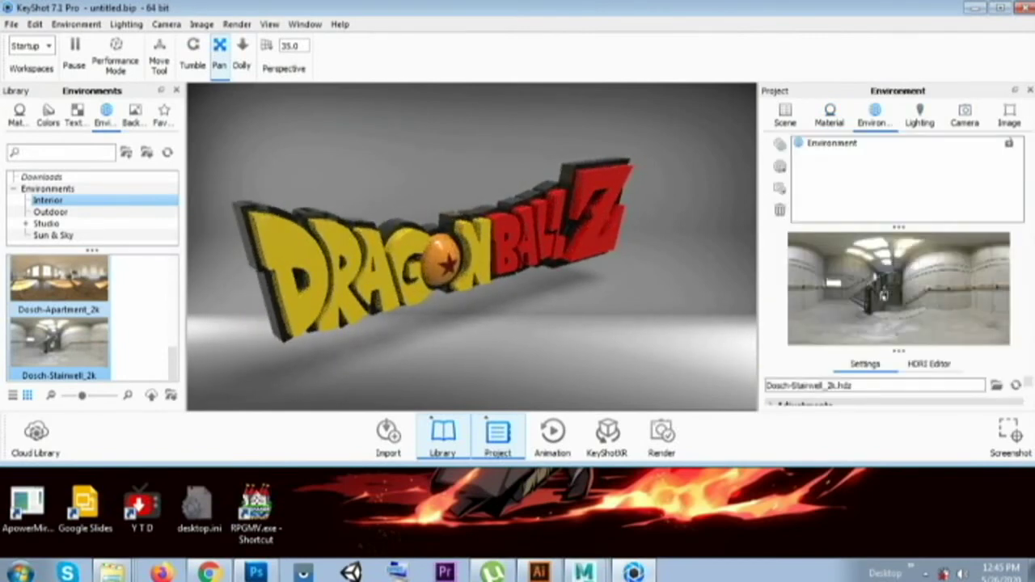
{"action": "key", "text": "super+Up"}
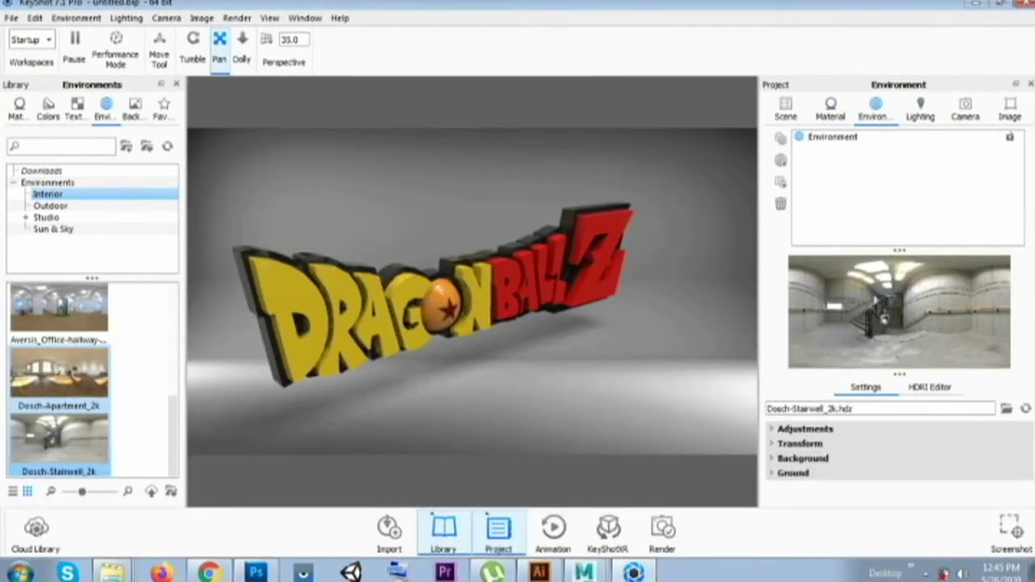
Step: Set the environment background to a solid green colour (0,255,66)
{"action": "left_click", "coordinate": [803, 457]}
{"action": "scroll", "coordinate": [898, 453], "scroll_direction": "down", "scroll_amount": 1}
{"action": "left_click", "coordinate": [776, 448]}
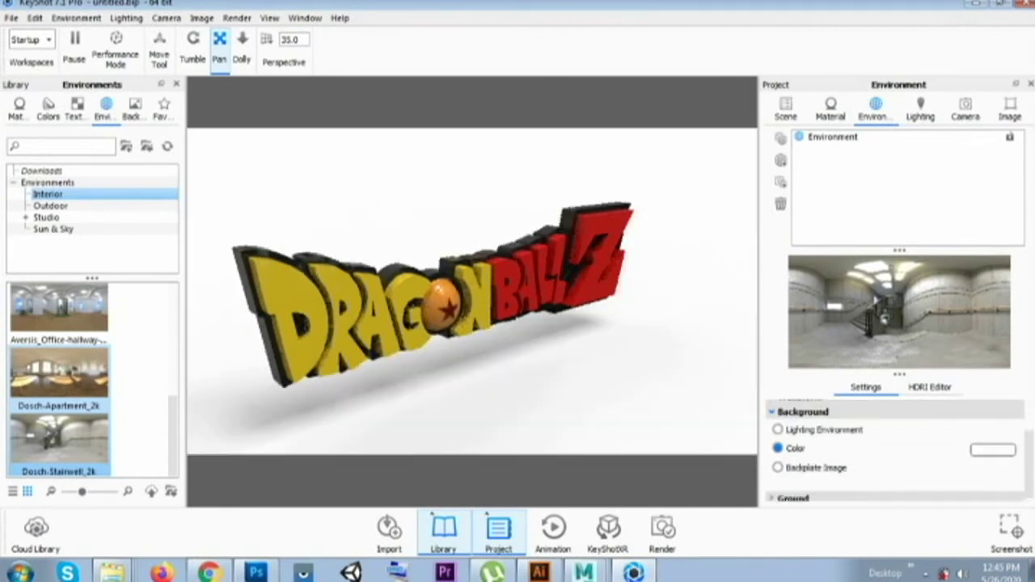
{"action": "left_click", "coordinate": [993, 450]}
{"action": "left_click", "coordinate": [808, 307]}
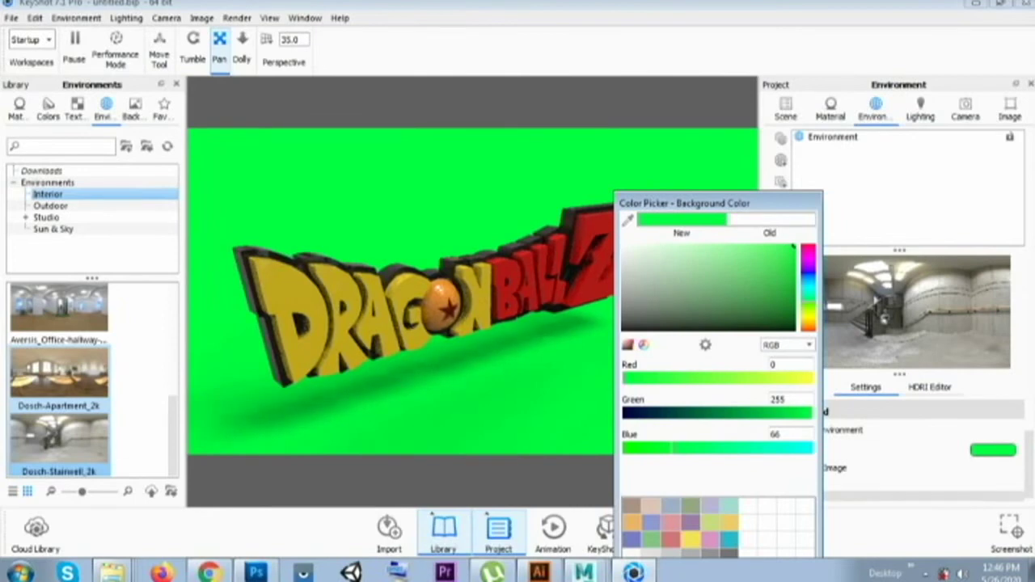
{"action": "left_click_drag", "start_coordinate": [687, 203], "coordinate": [545, 63]}
{"action": "left_click", "coordinate": [606, 455]}
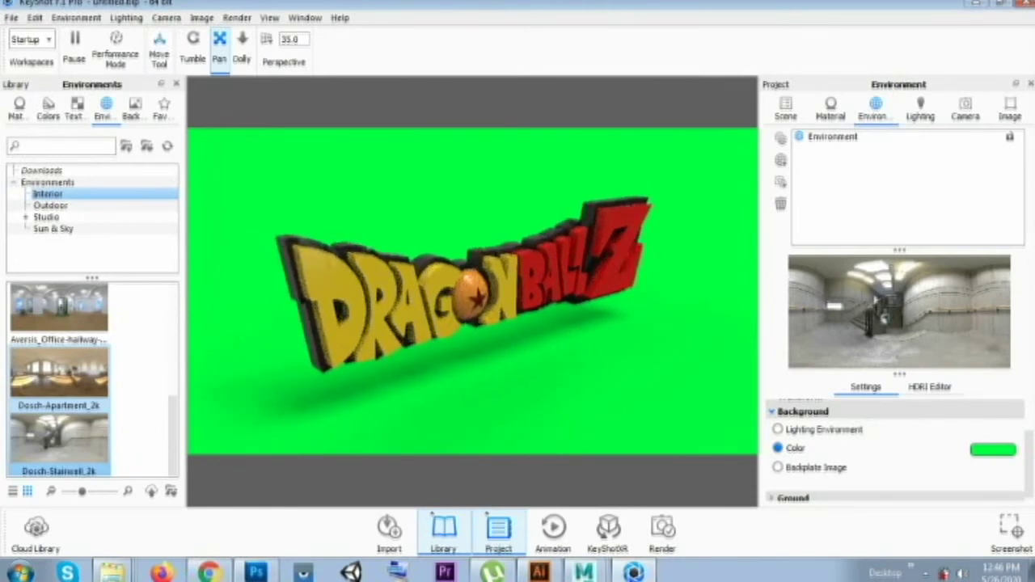
Step: Bring up the animation timeline after cancelling an accidental logo move
{"action": "left_click", "coordinate": [77, 107]}
{"action": "left_click", "coordinate": [159, 49]}
{"action": "left_click", "coordinate": [600, 474]}
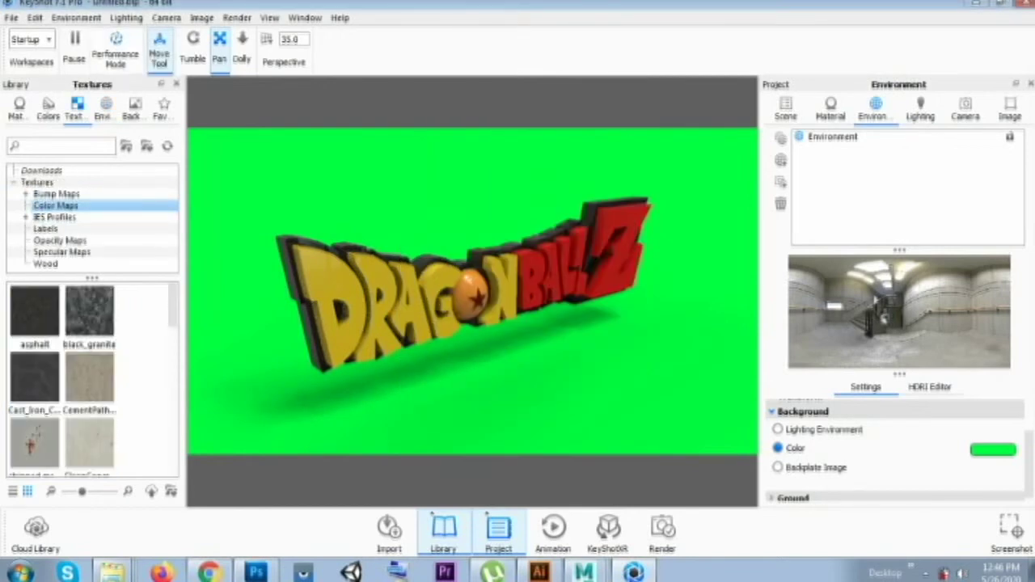
{"action": "left_click", "coordinate": [553, 527]}
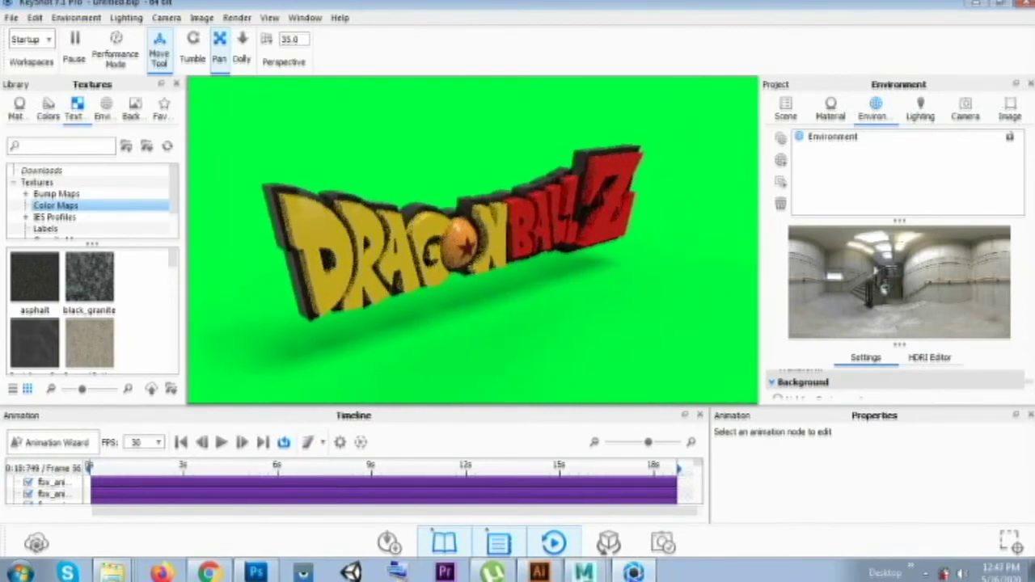
Step: Orbit the view, accept the animation preview settings and render the logo animation
{"action": "left_click", "coordinate": [192, 44]}
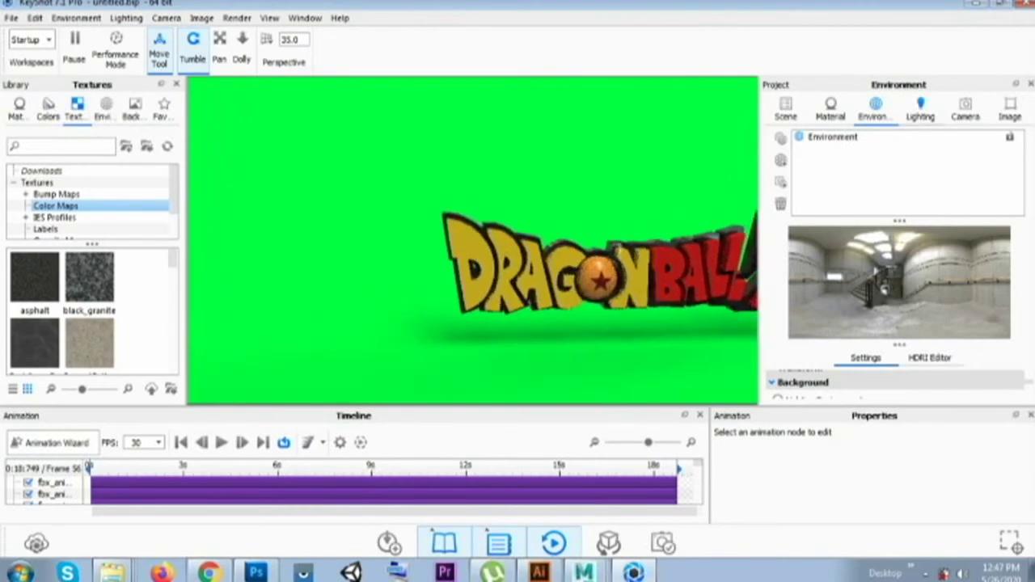
{"action": "left_click", "coordinate": [920, 109]}
{"action": "left_click", "coordinate": [911, 572]}
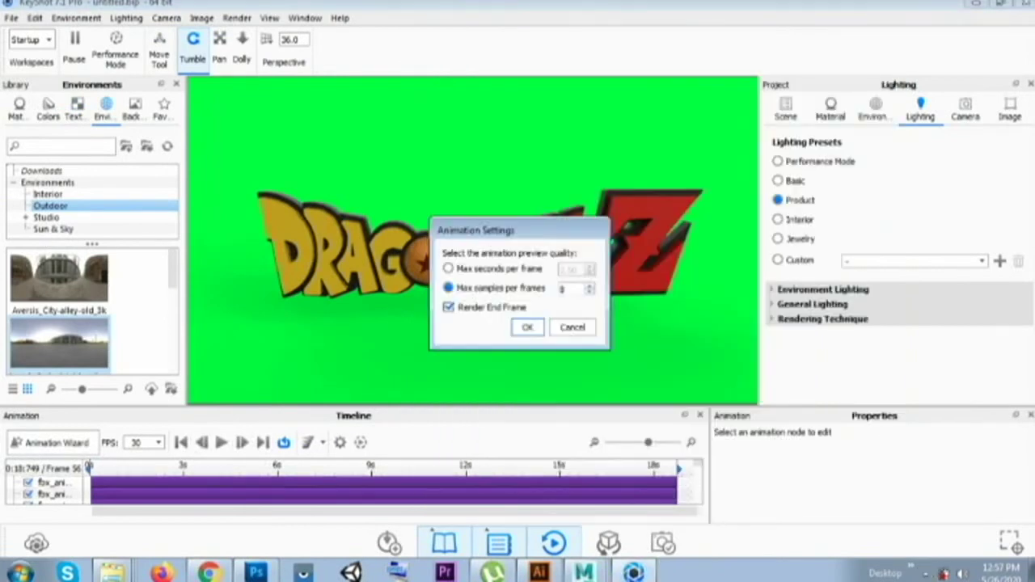
{"action": "key", "text": "Return"}
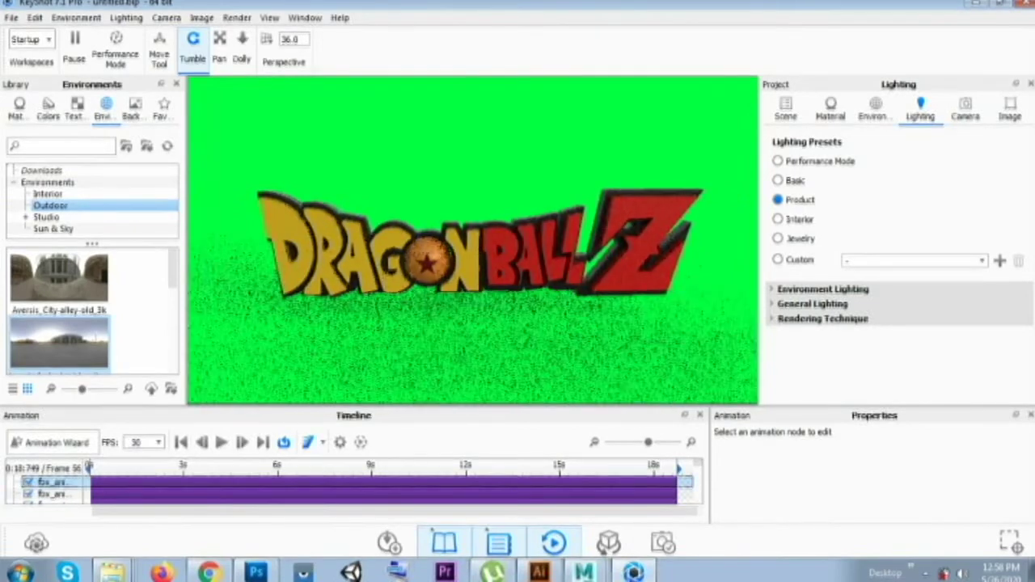
{"action": "left_click", "coordinate": [328, 482]}
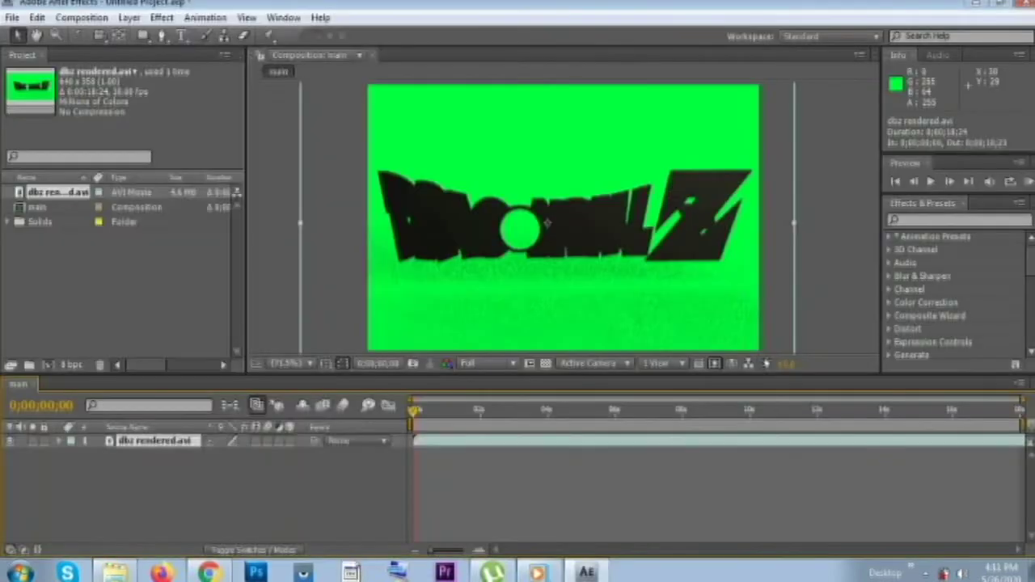
Step: Add a cyan solid beneath dbz rendered.avi and key out its green with Keylight
{"action": "key", "text": "Return"}
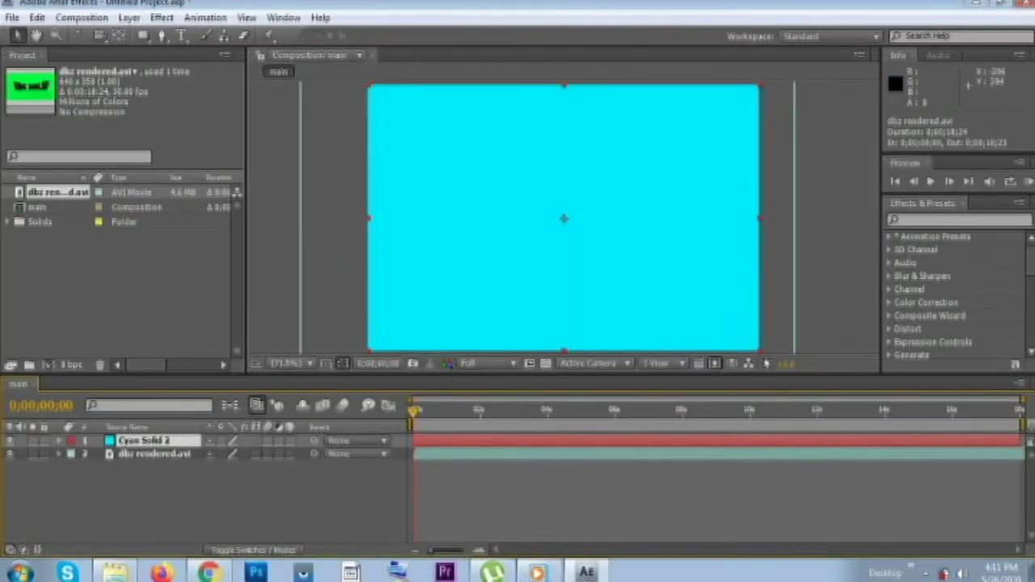
{"action": "key", "text": "ctrl+bracketleft"}
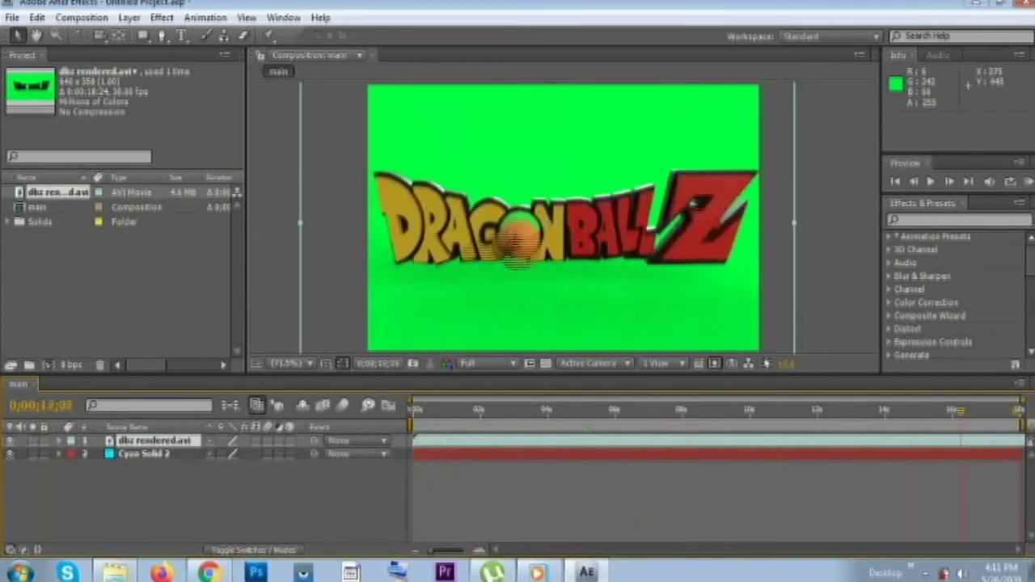
{"action": "left_click", "coordinate": [162, 17]}
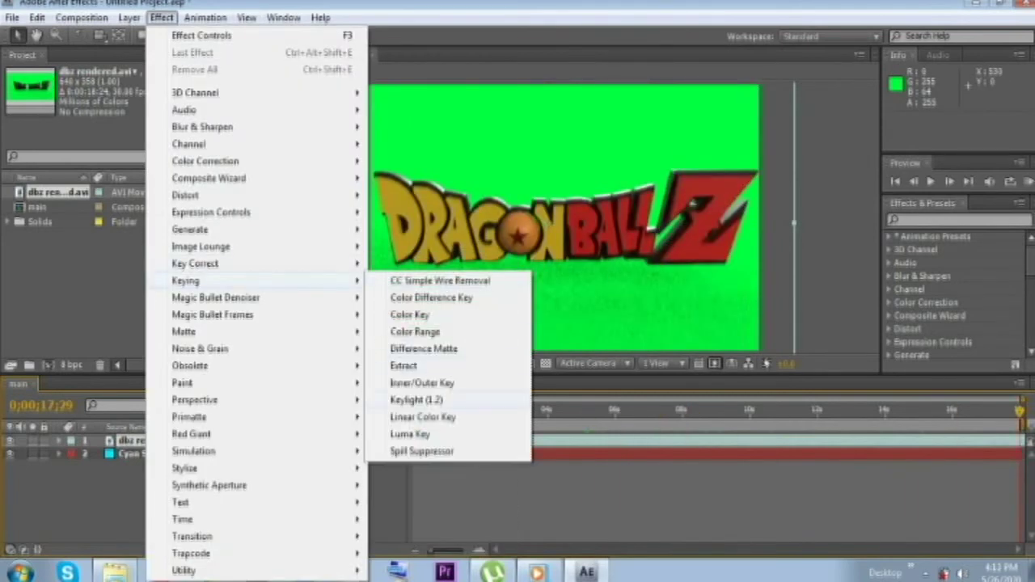
{"action": "left_click", "coordinate": [416, 399]}
{"action": "left_click", "coordinate": [120, 199]}
{"action": "left_click", "coordinate": [551, 327]}
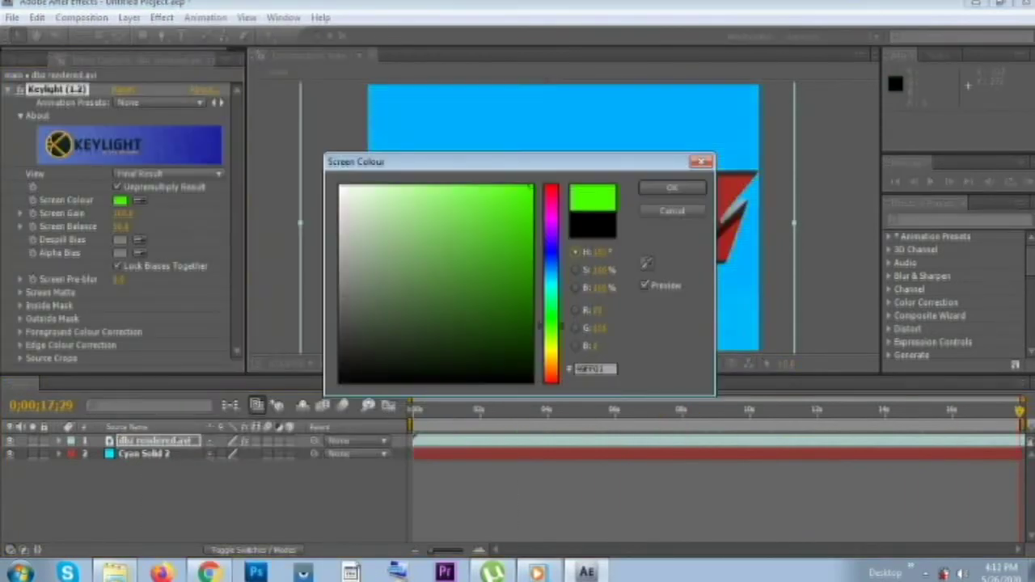
{"action": "left_click", "coordinate": [671, 187]}
Step: Preview the keyed logo and expand the footage layer's properties
{"action": "key", "text": "KP_0"}
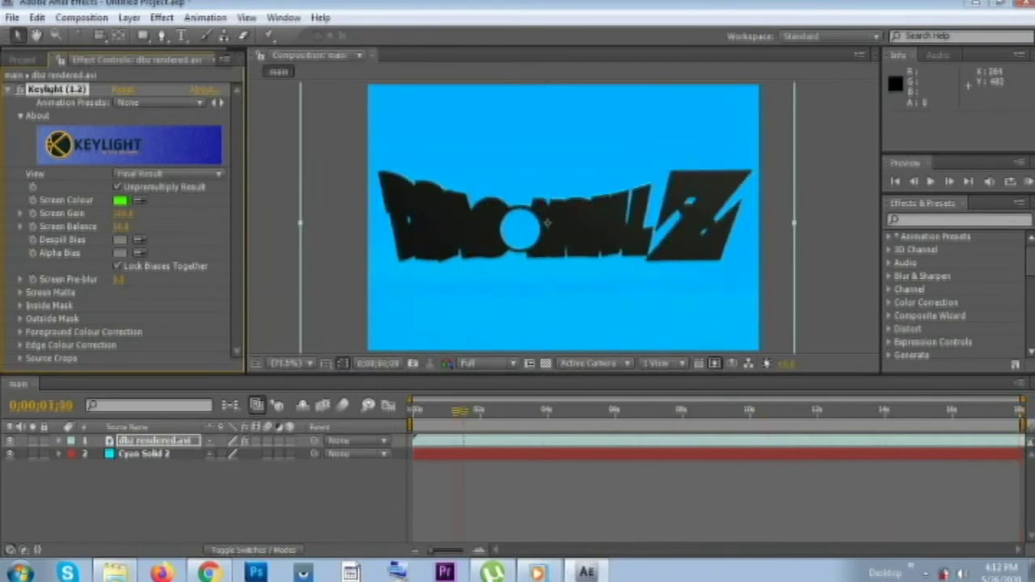
{"action": "key", "text": "space"}
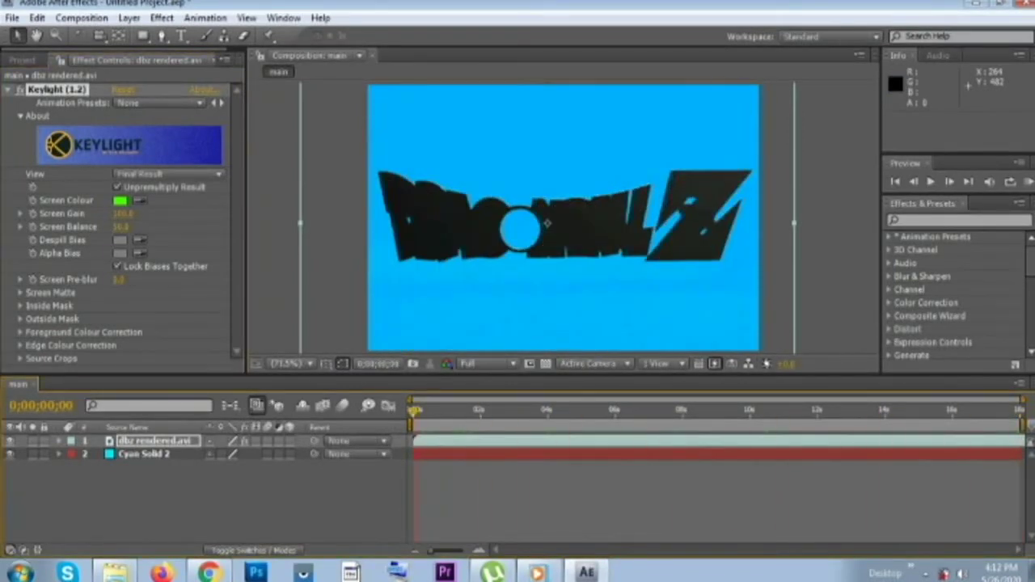
{"action": "left_click", "coordinate": [58, 441]}
Step: Keyframe the logo's opacity from 0% to full so it fades in
{"action": "left_click", "coordinate": [73, 467]}
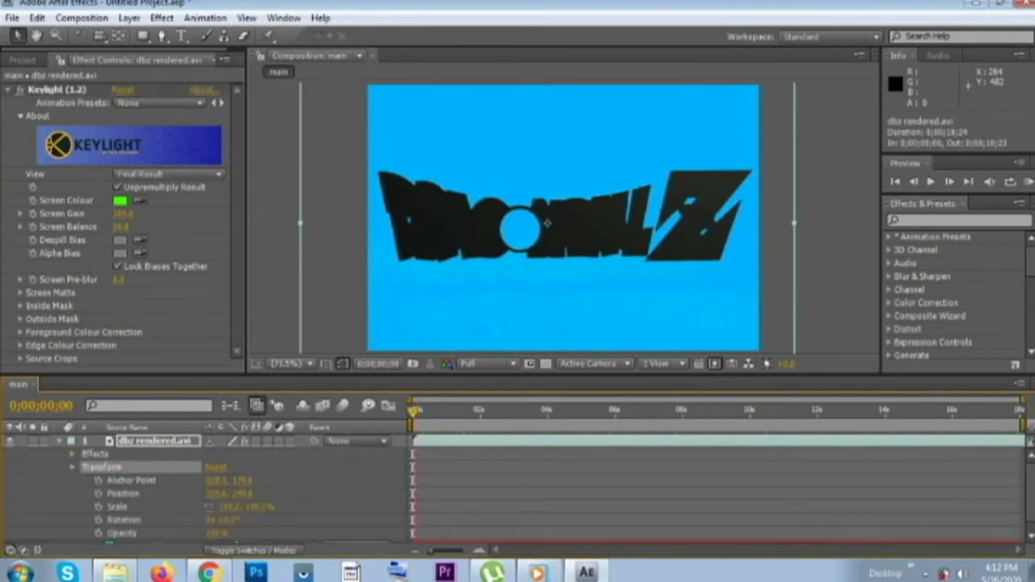
{"action": "type", "text": "0"}
{"action": "key", "text": "Return"}
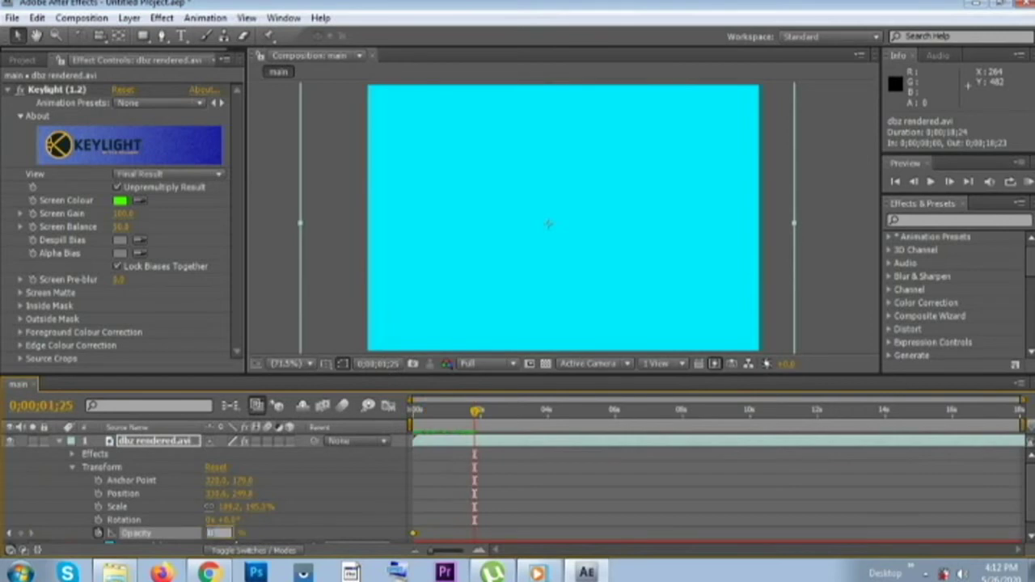
{"action": "key", "text": "Return"}
{"action": "key", "text": "space"}
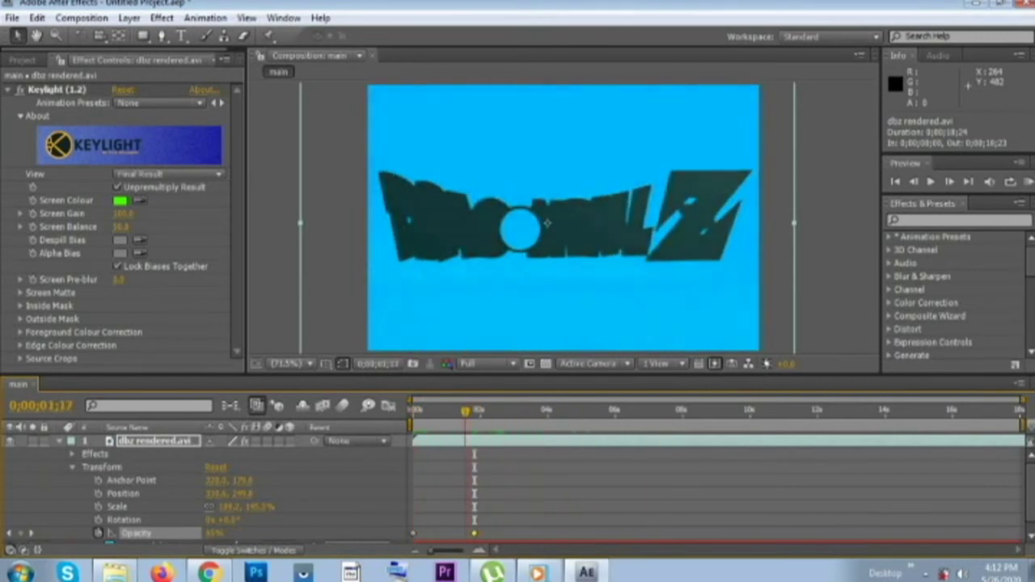
Step: Eyedrop the green backdrop as Keylight's screen colour, enlarge the logo's scale, and preview
{"action": "left_click", "coordinate": [488, 143]}
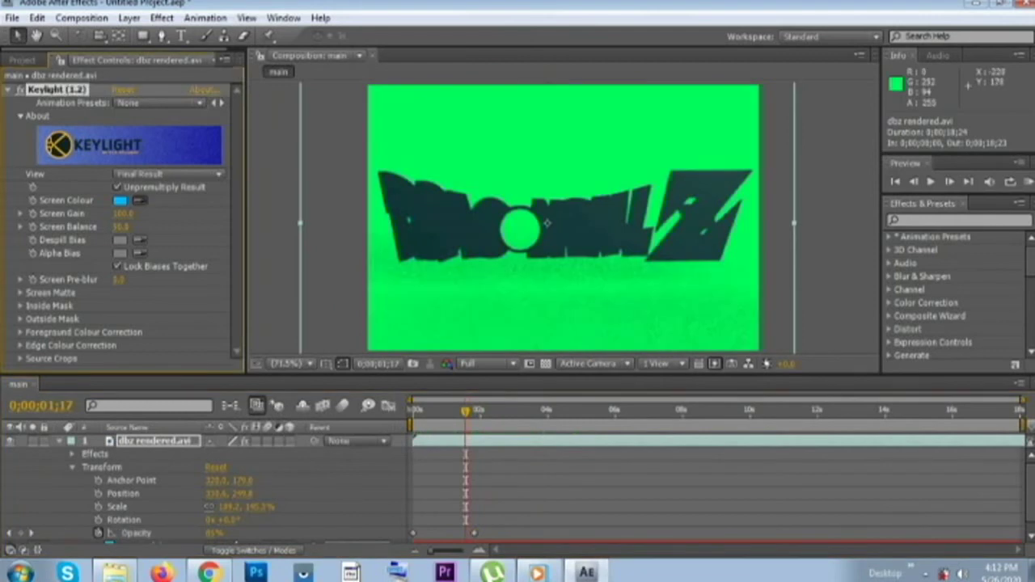
{"action": "left_click", "coordinate": [546, 223]}
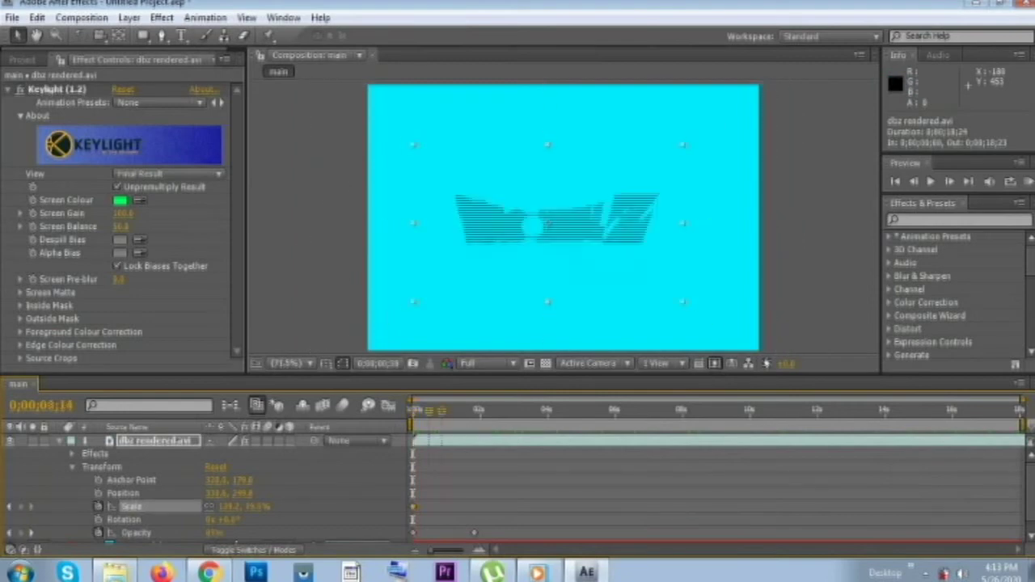
{"action": "left_click_drag", "start_coordinate": [551, 299], "coordinate": [566, 348]}
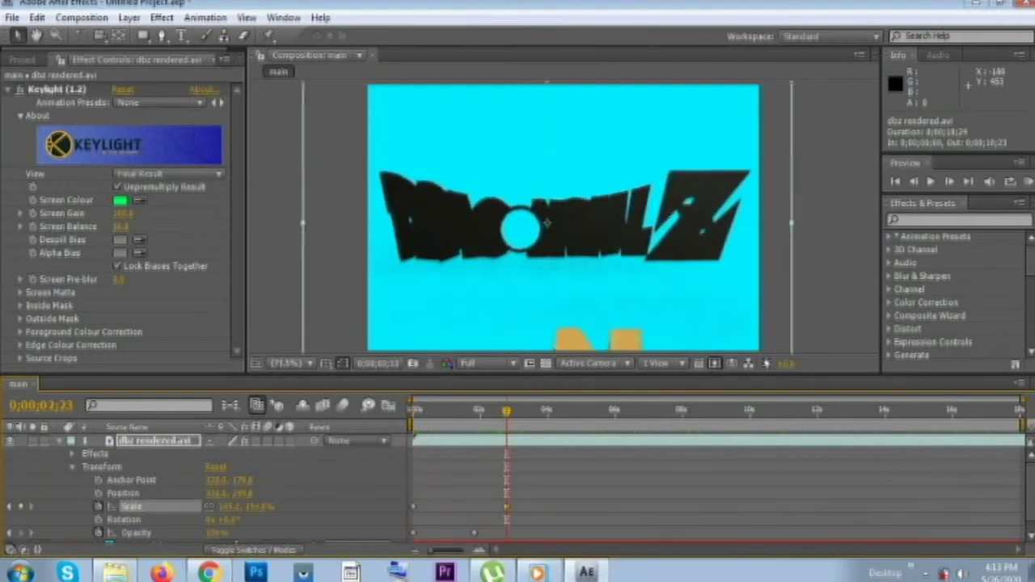
{"action": "key", "text": "Home"}
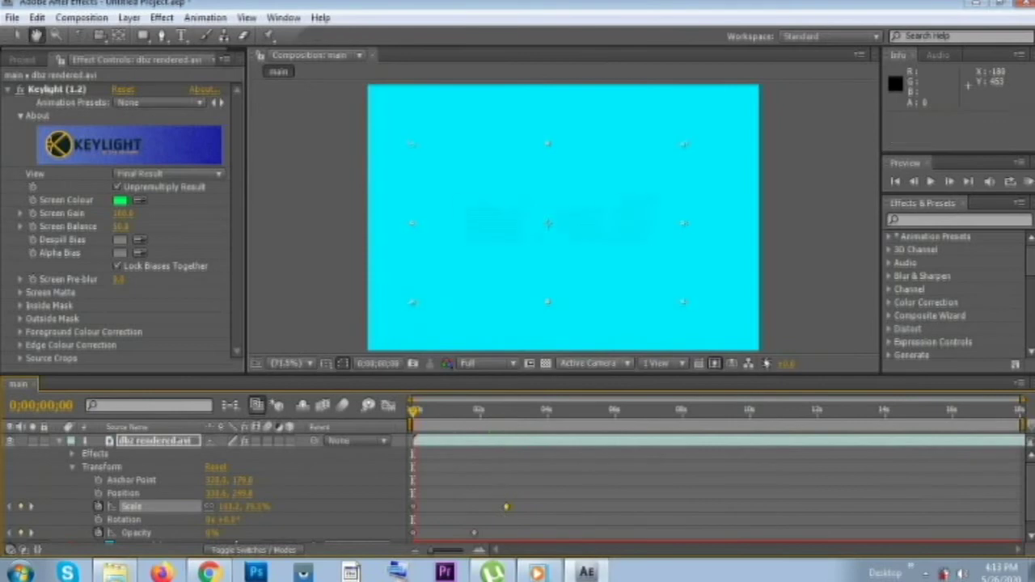
{"action": "key", "text": "space"}
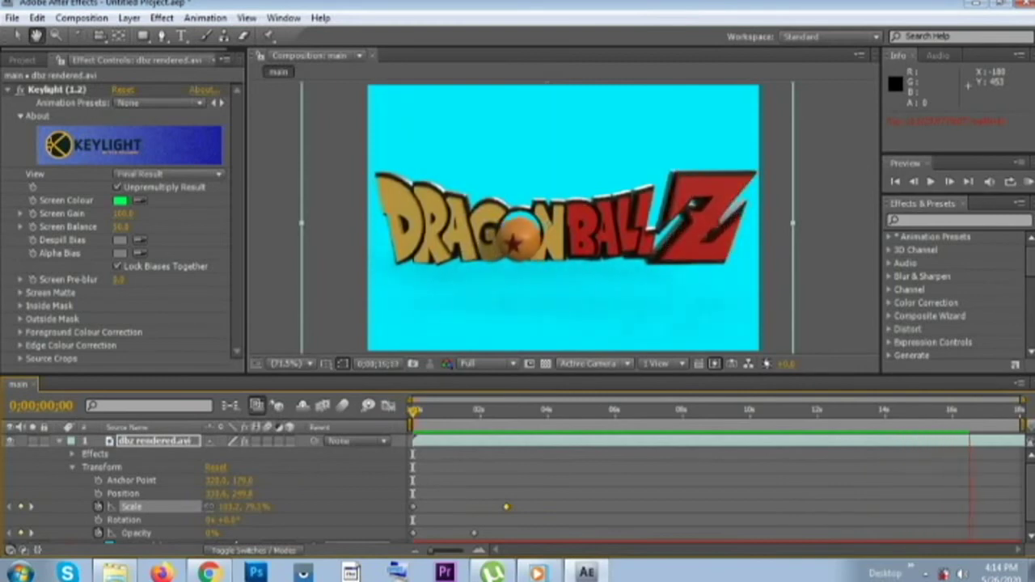
{"action": "key", "text": "space"}
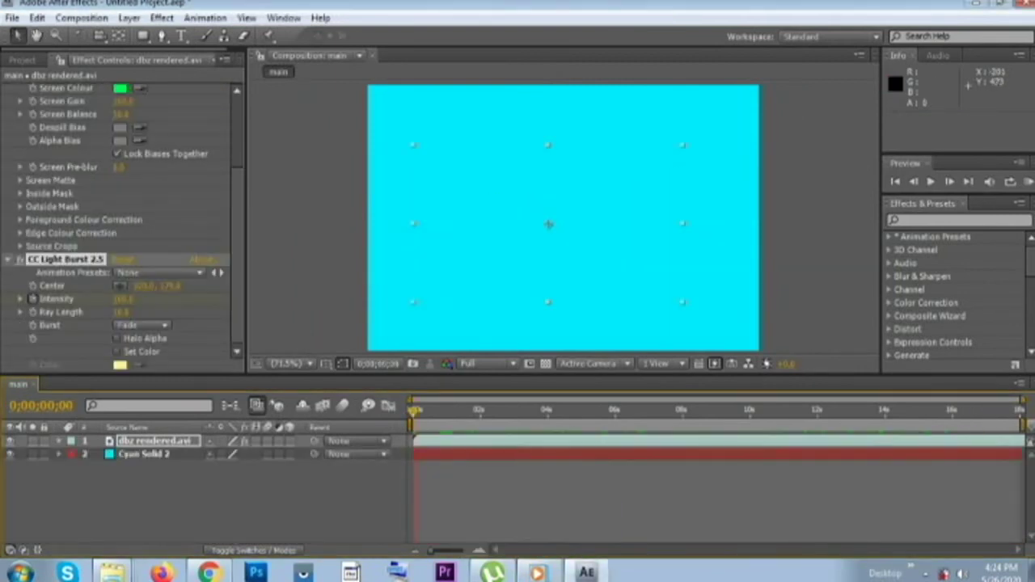
{"action": "scroll", "coordinate": [121, 202], "scroll_direction": "up", "scroll_amount": 5}
Step: Import Clouds Free STOCK FOOTAGE.mp4 and place it under the logo layer
{"action": "left_click", "coordinate": [12, 17]}
{"action": "left_click", "coordinate": [253, 241]}
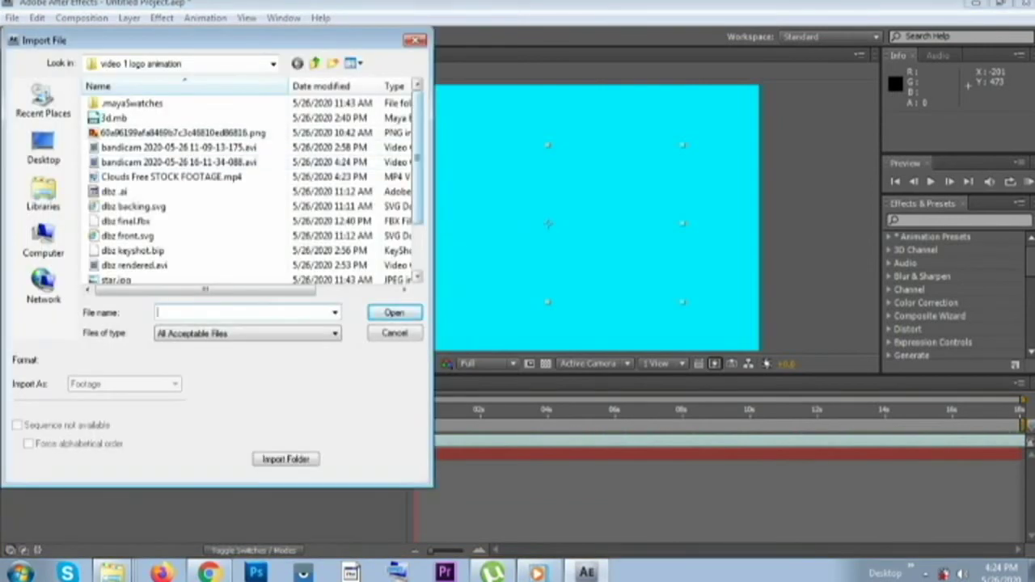
{"action": "scroll", "coordinate": [251, 186], "scroll_direction": "down", "scroll_amount": 2}
{"action": "scroll", "coordinate": [250, 186], "scroll_direction": "up", "scroll_amount": 2}
{"action": "double_click", "coordinate": [171, 176]}
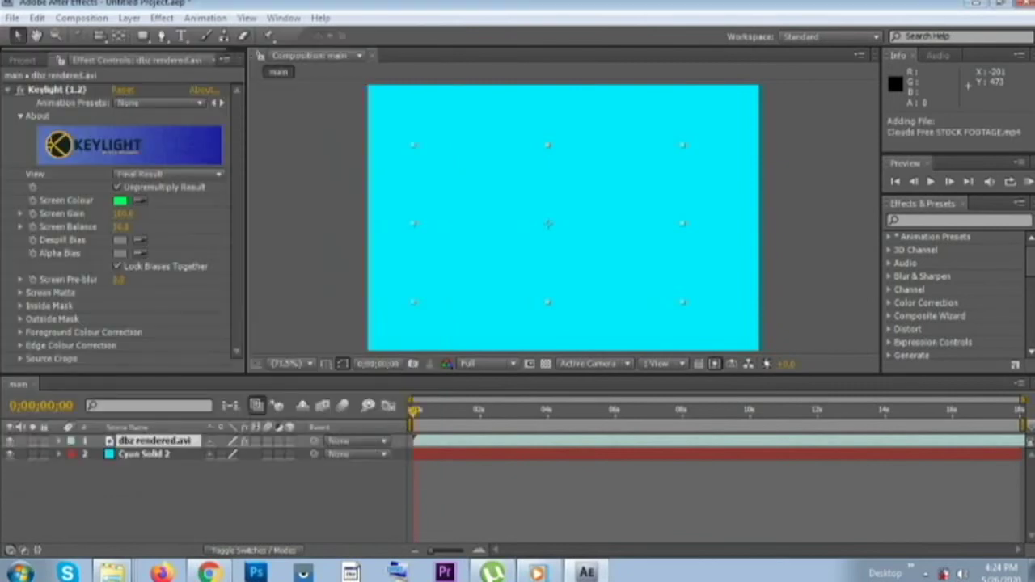
{"action": "left_click_drag", "start_coordinate": [49, 197], "coordinate": [154, 448]}
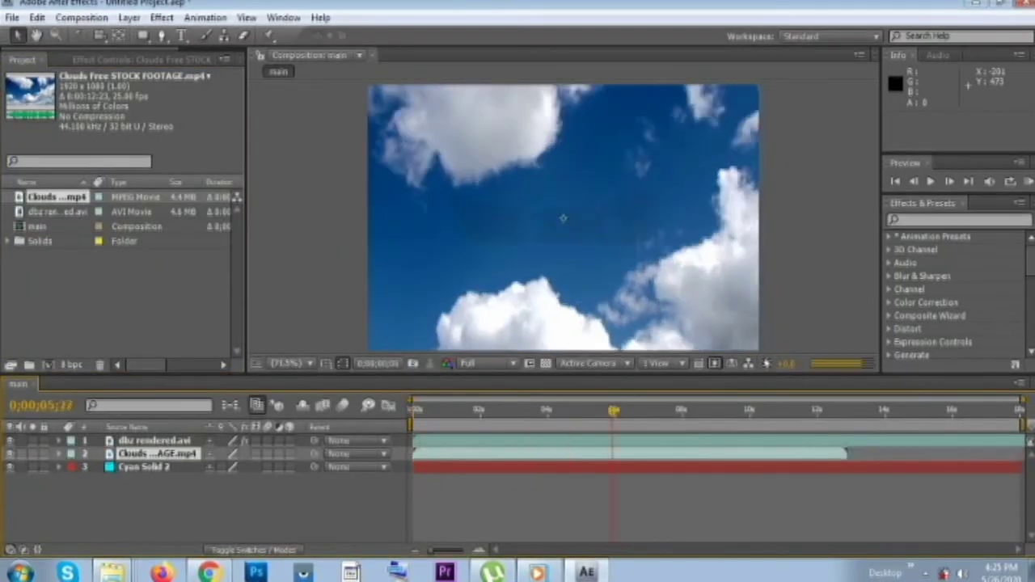
{"action": "key", "text": "space"}
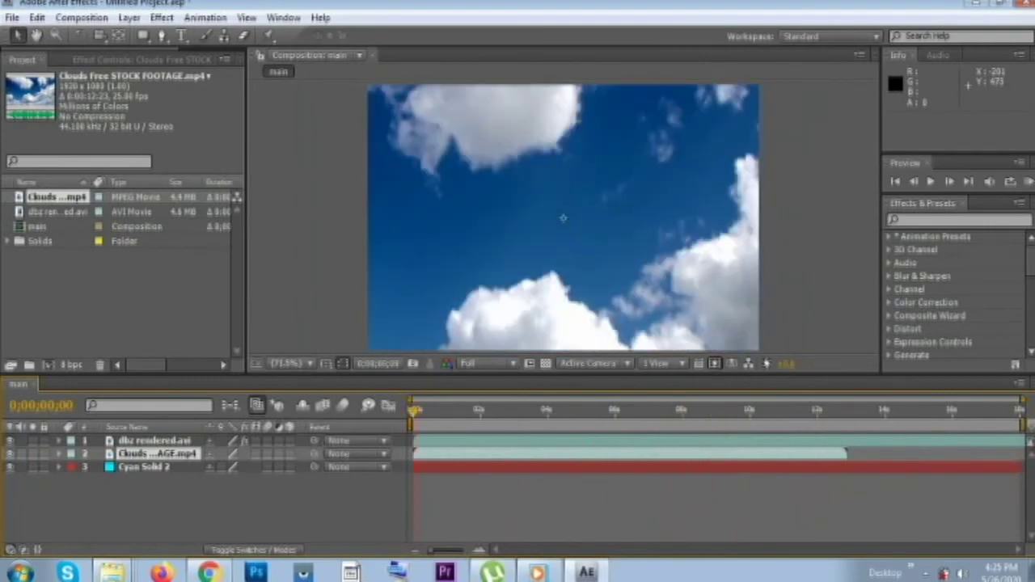
{"action": "key", "text": "space"}
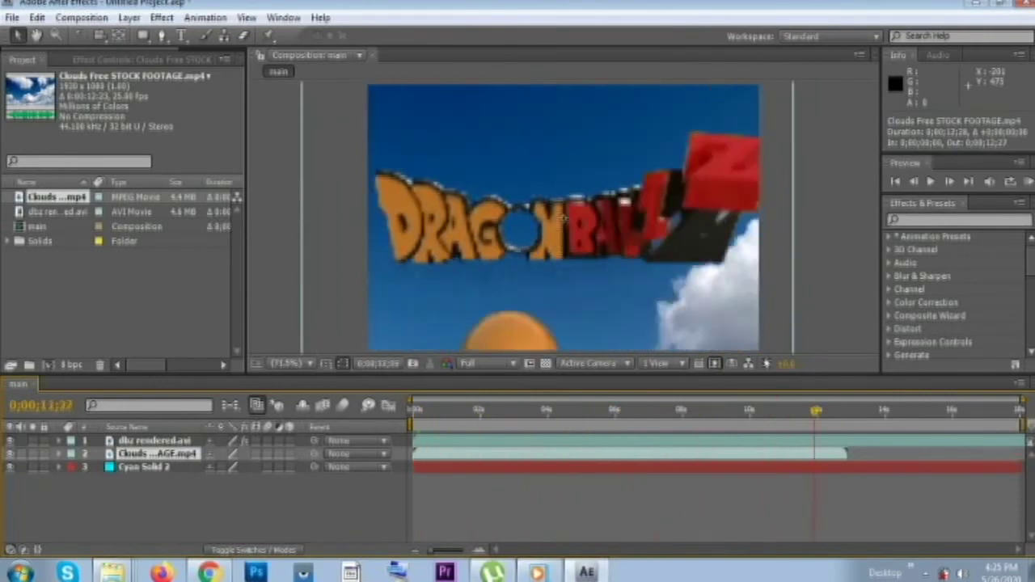
Step: Lower the logo's Scale slightly one frame before its Scale keyframe, then preview
{"action": "left_click", "coordinate": [558, 219]}
{"action": "key", "text": "u"}
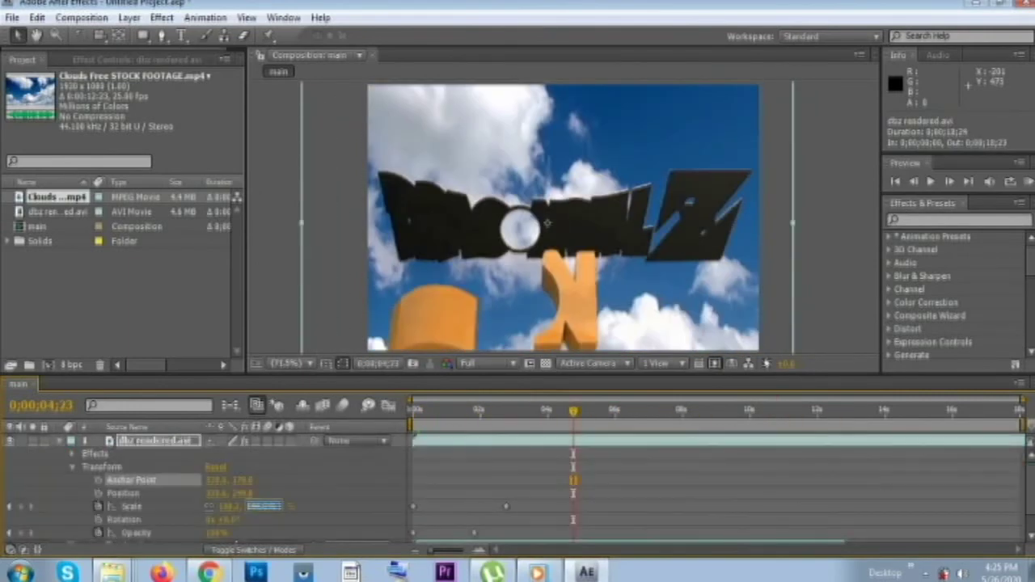
{"action": "left_click", "coordinate": [506, 506]}
{"action": "key", "text": "Page_Up"}
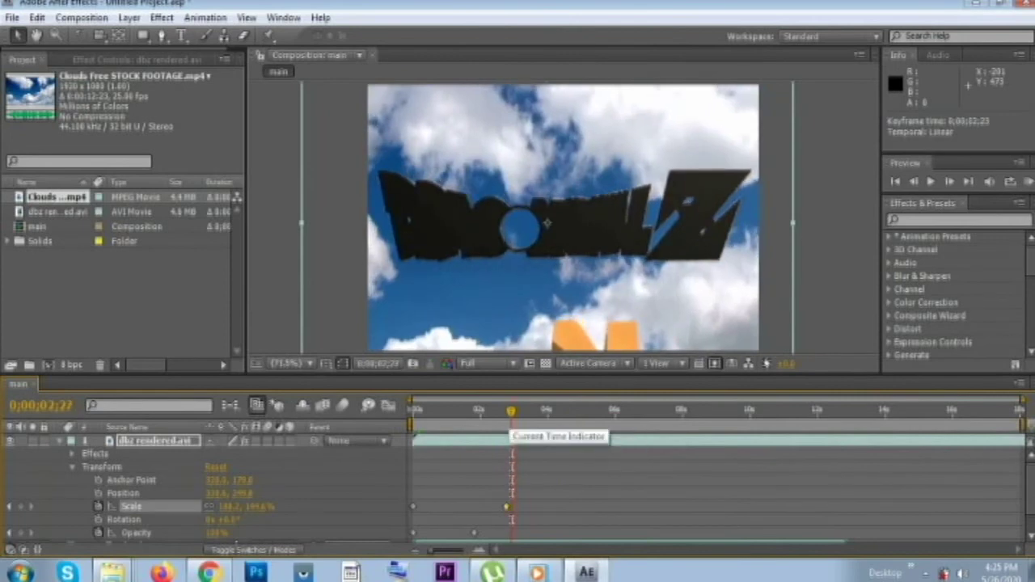
{"action": "left_click_drag", "start_coordinate": [250, 506], "coordinate": [243, 506]}
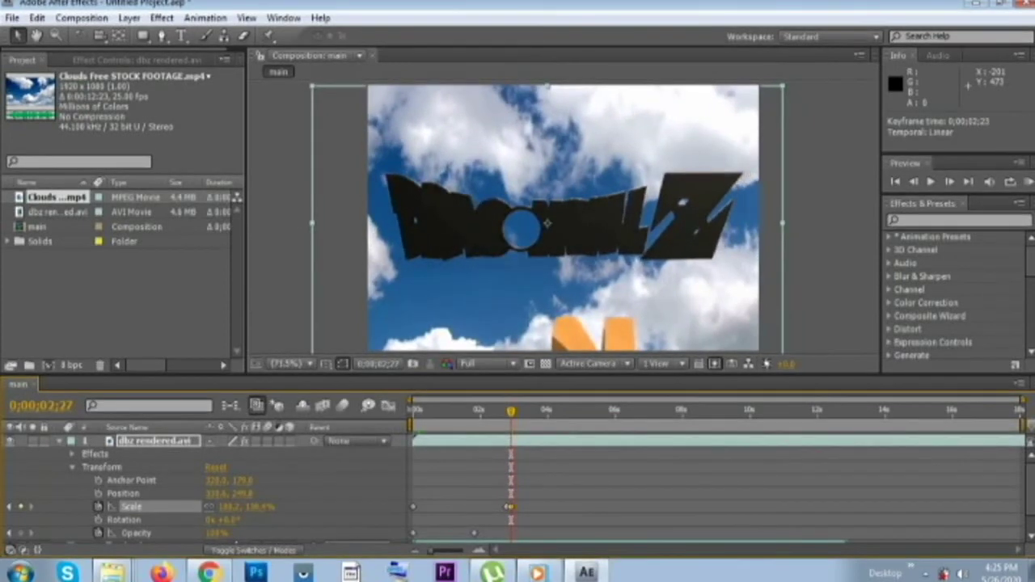
{"action": "key", "text": "KP_0"}
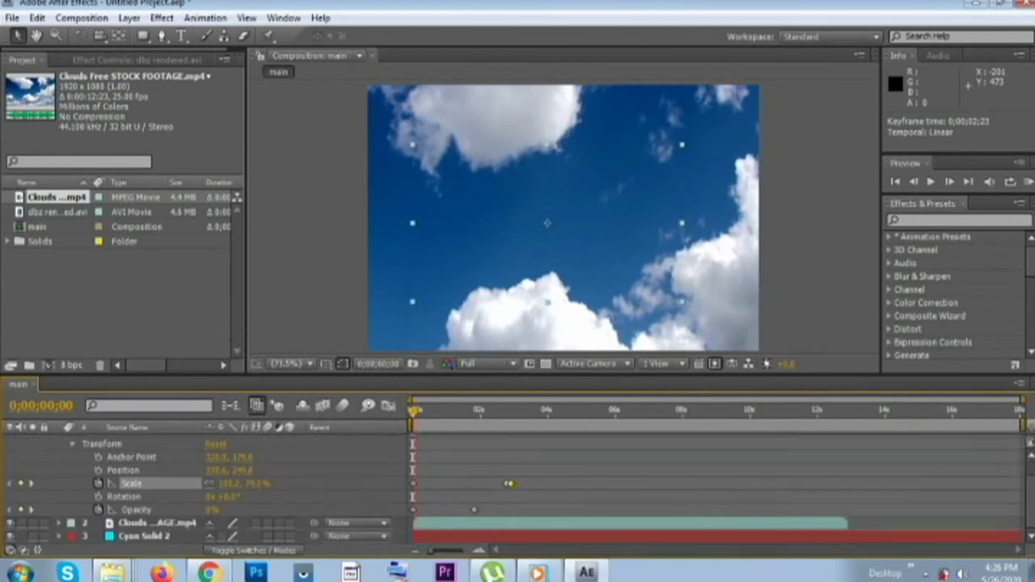
{"action": "scroll", "coordinate": [517, 485], "scroll_direction": "down", "scroll_amount": 2}
{"action": "scroll", "coordinate": [517, 485], "scroll_direction": "up", "scroll_amount": 2}
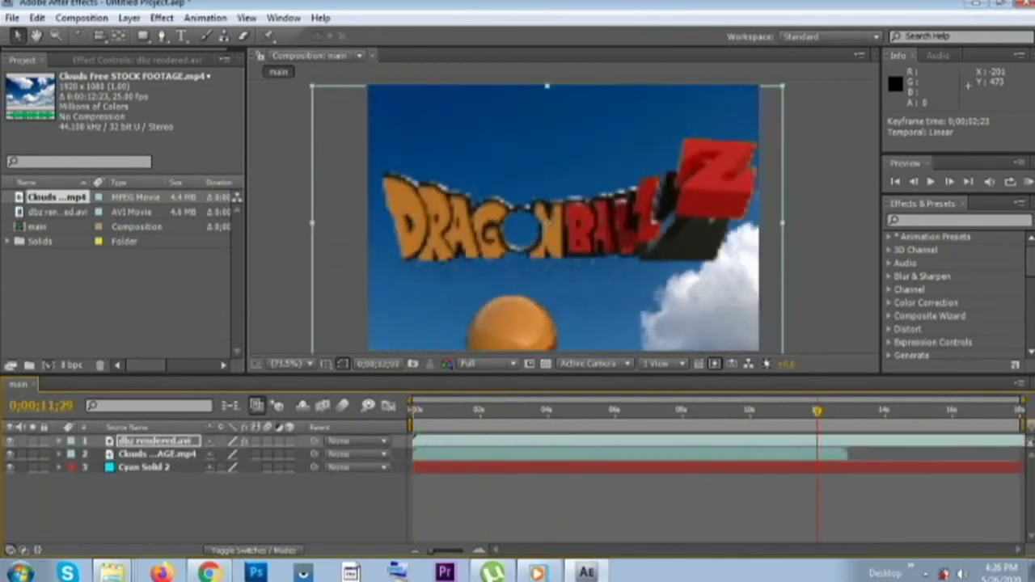
Step: Duplicate the clouds layer and move the copy above the logo
{"action": "right_click", "coordinate": [179, 453]}
{"action": "left_click", "coordinate": [218, 174]}
{"action": "key", "text": "ctrl+d"}
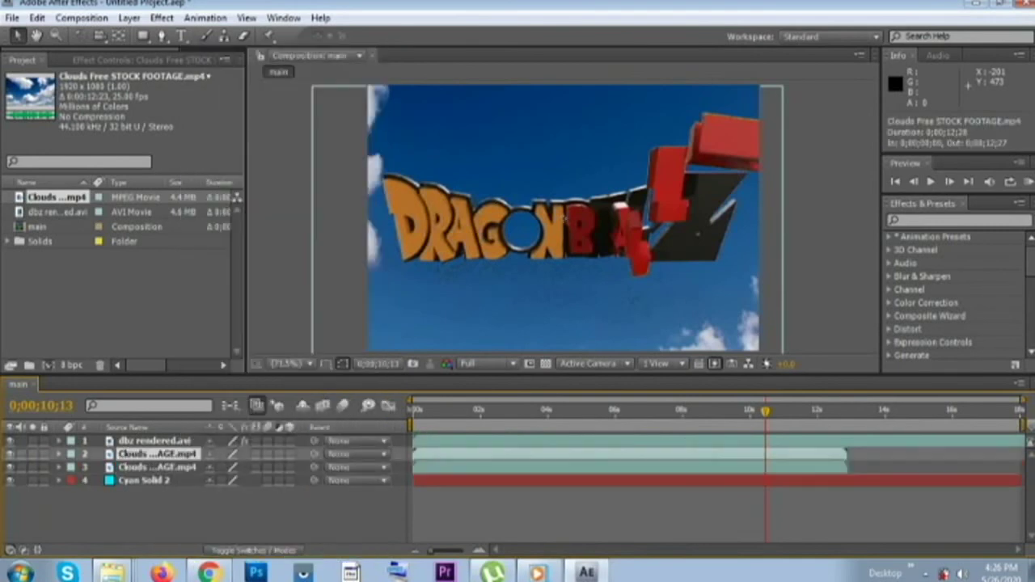
{"action": "key", "text": "ctrl+shift+bracketright"}
Step: Key out the copy's blue sky with Keylight and preview the composite
{"action": "left_click", "coordinate": [162, 18]}
{"action": "mouse_move", "coordinate": [200, 348]}
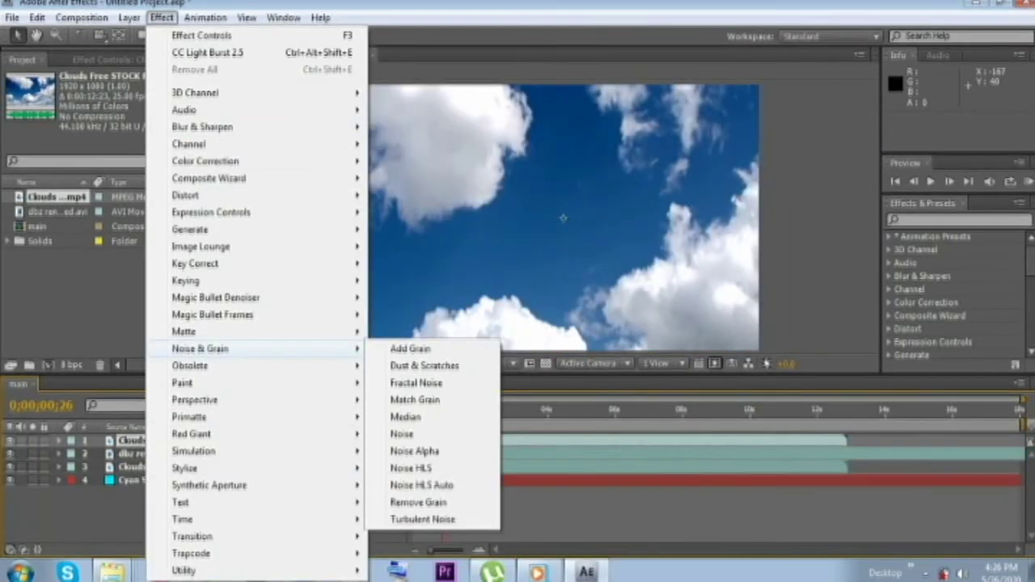
{"action": "left_click", "coordinate": [416, 399]}
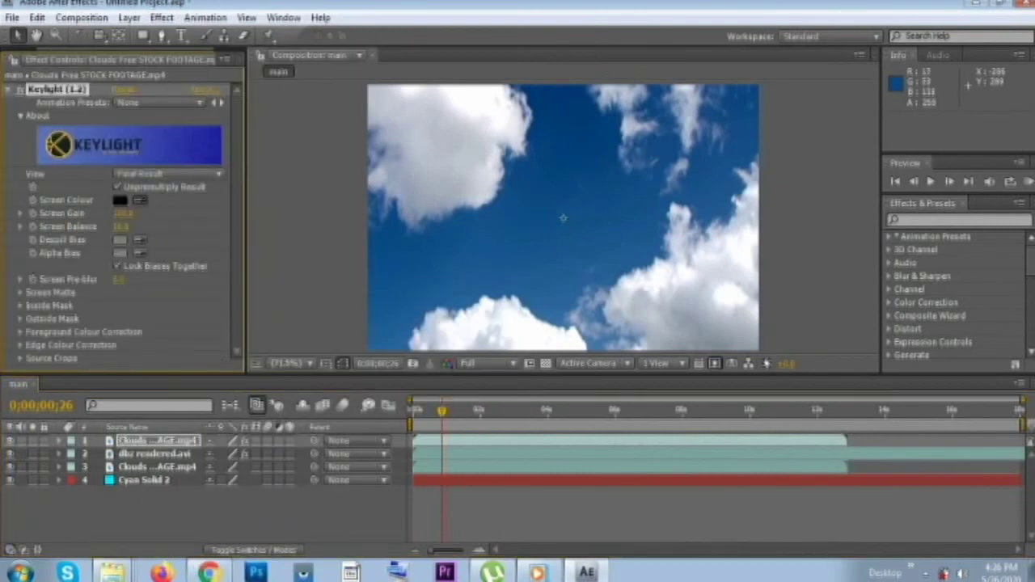
{"action": "left_click", "coordinate": [562, 217]}
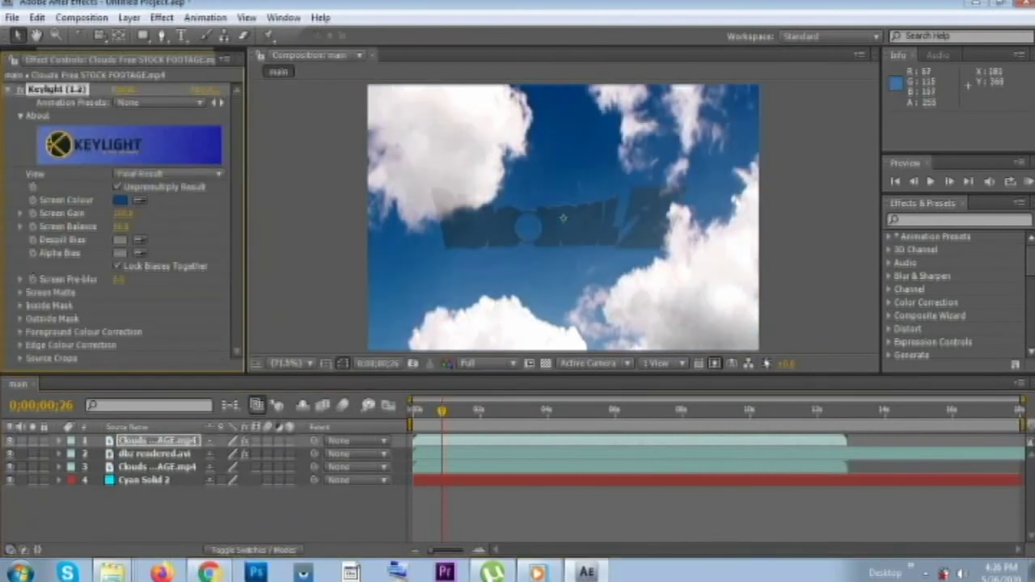
{"action": "key", "text": "space"}
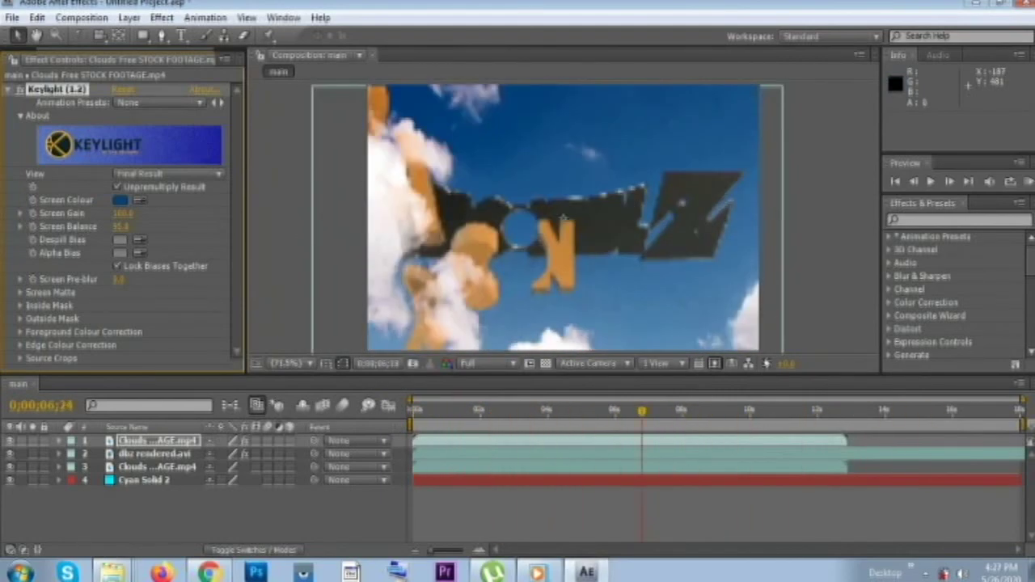
{"action": "key", "text": "space"}
{"action": "key", "text": "space"}
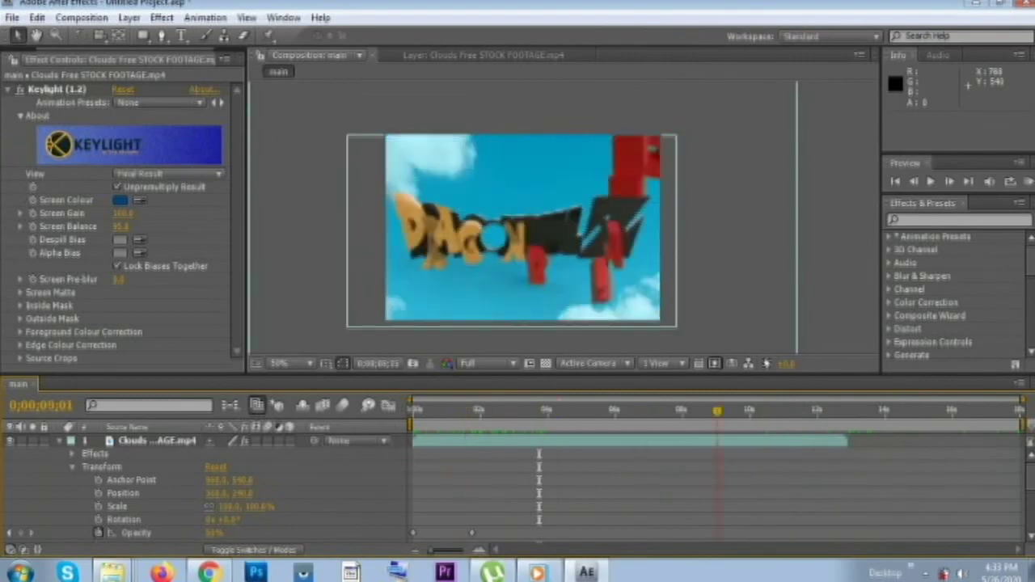
Step: Add Curves to dbz rendered.avi, bend the RGB curve into an S, and preview
{"action": "left_click", "coordinate": [161, 17]}
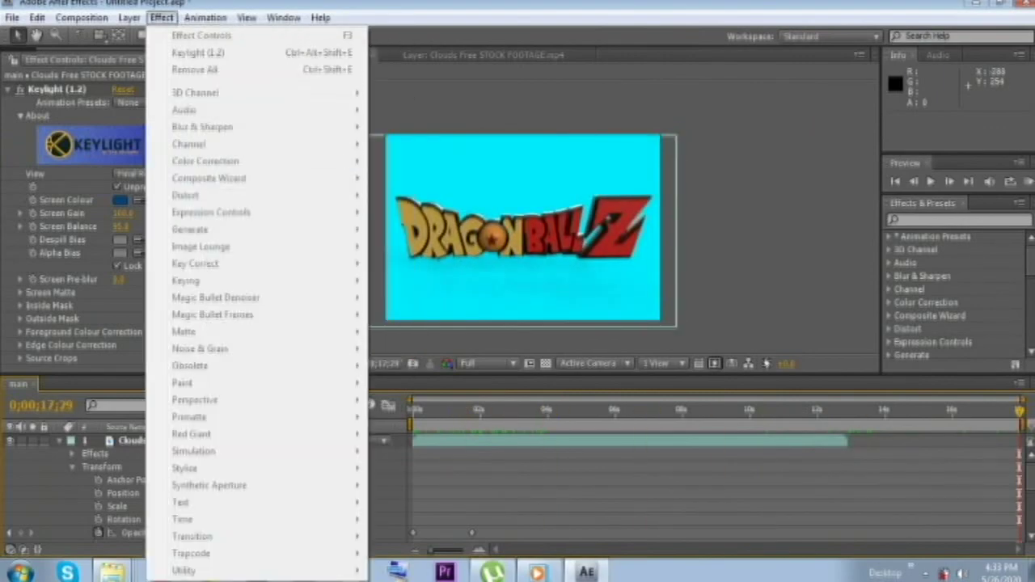
{"action": "key", "text": "Escape"}
{"action": "key", "text": "ctrl+z"}
{"action": "left_click", "coordinate": [121, 453]}
{"action": "left_click", "coordinate": [129, 17]}
{"action": "left_click", "coordinate": [160, 16]}
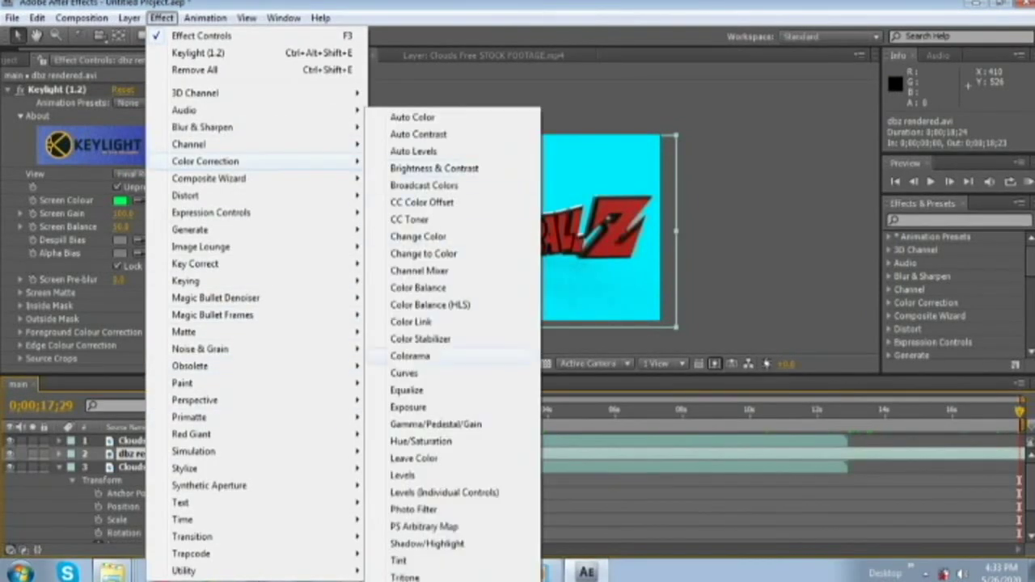
{"action": "left_click", "coordinate": [404, 373]}
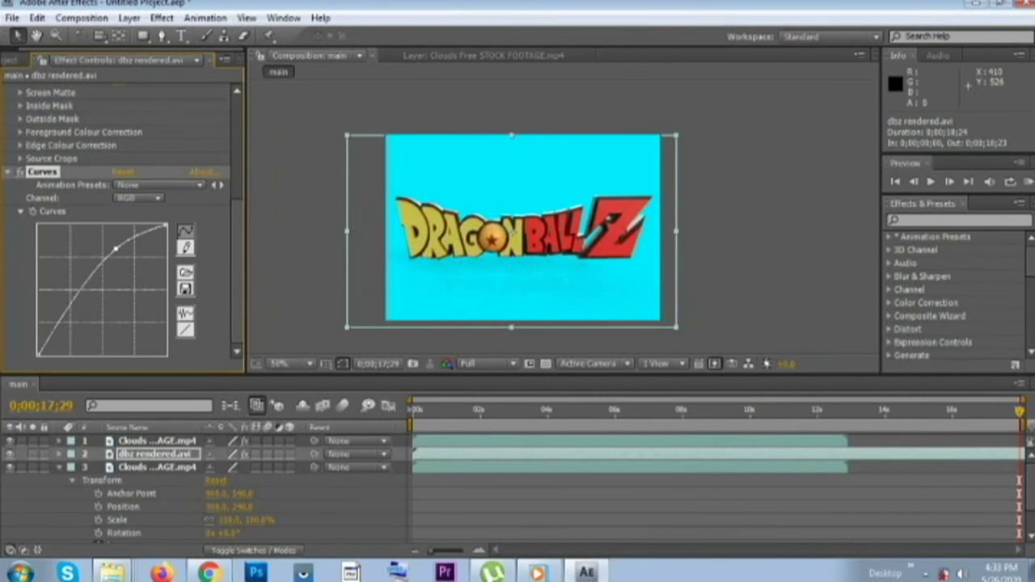
{"action": "left_click_drag", "start_coordinate": [72, 305], "coordinate": [73, 321]}
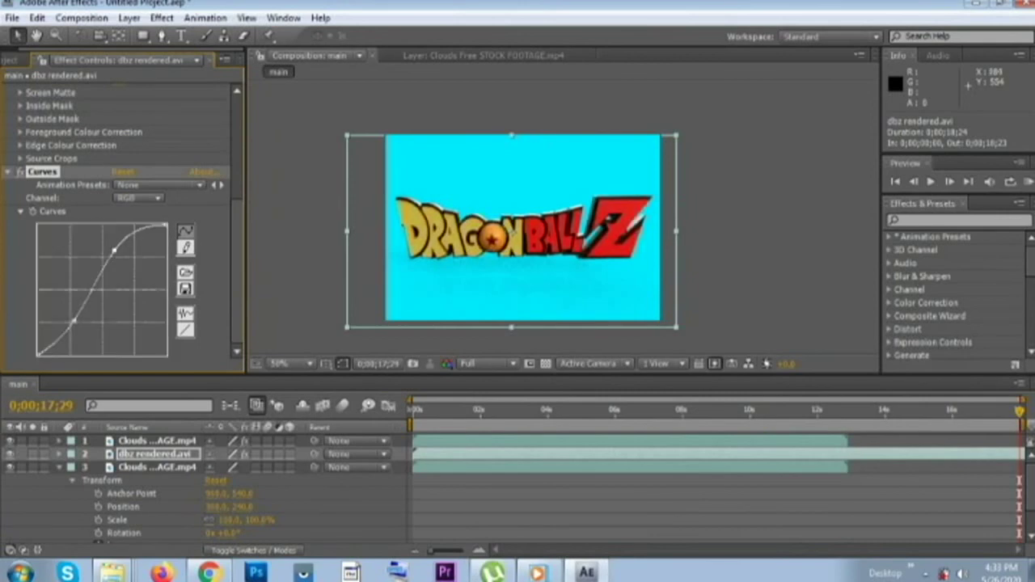
{"action": "key", "text": "space"}
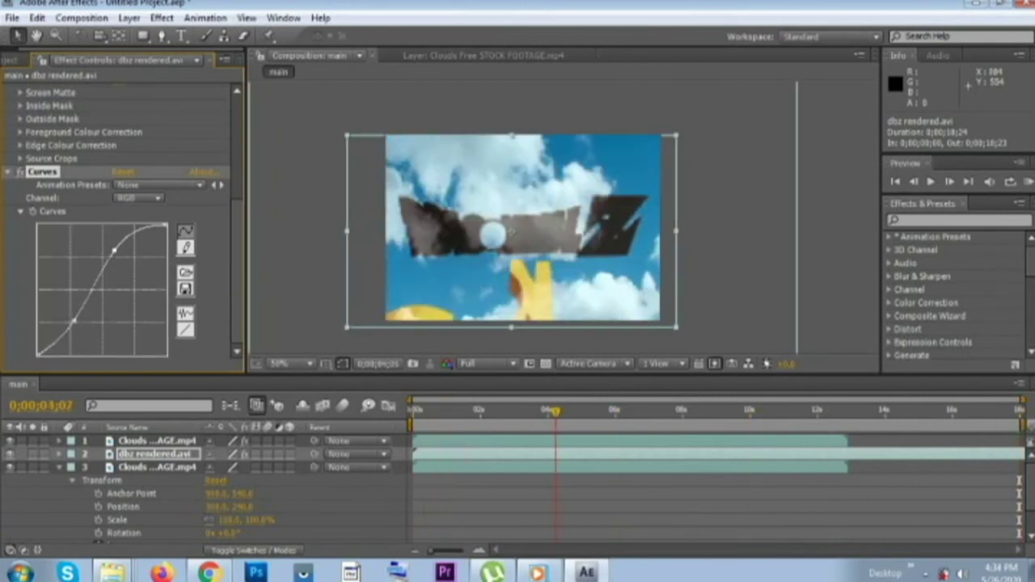